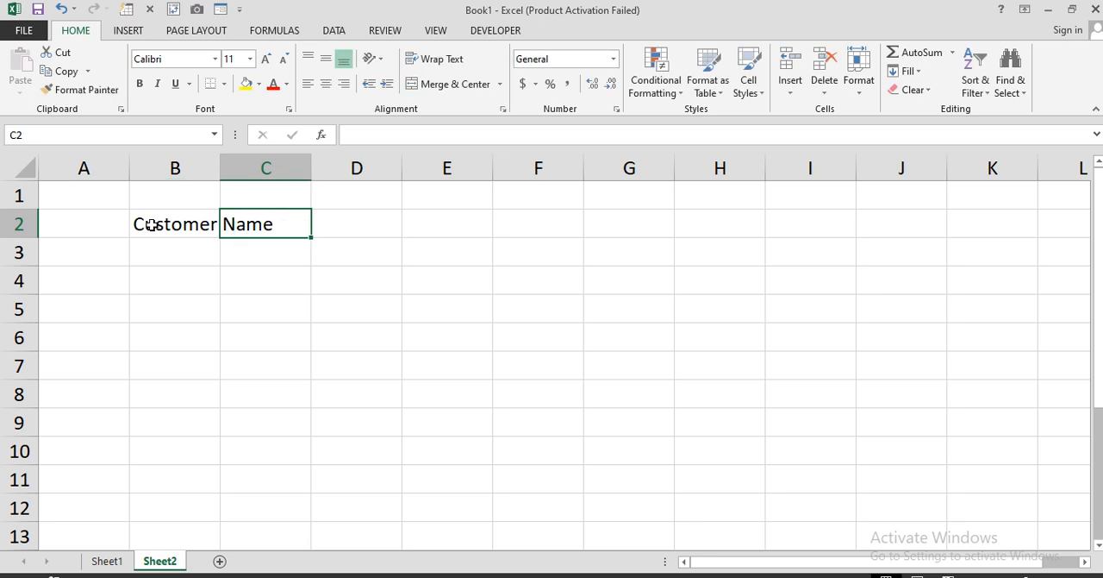
Replace the header in C2 with P-ID and enter P-Name as the header in D2
{"action": "type", "text": "P"}
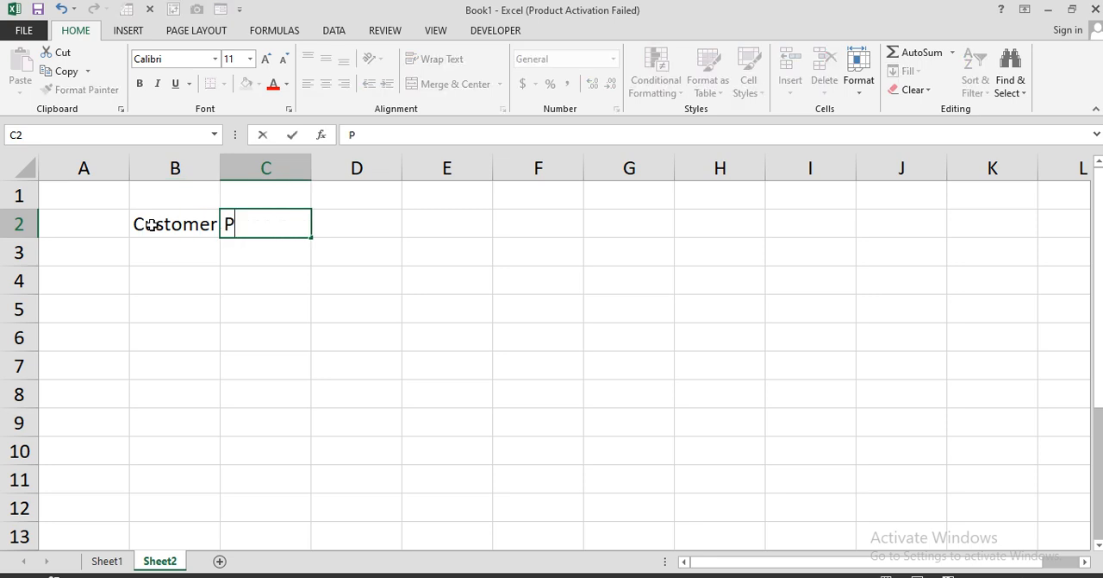
{"action": "type", "text": "-ID"}
{"action": "key", "text": "Tab"}
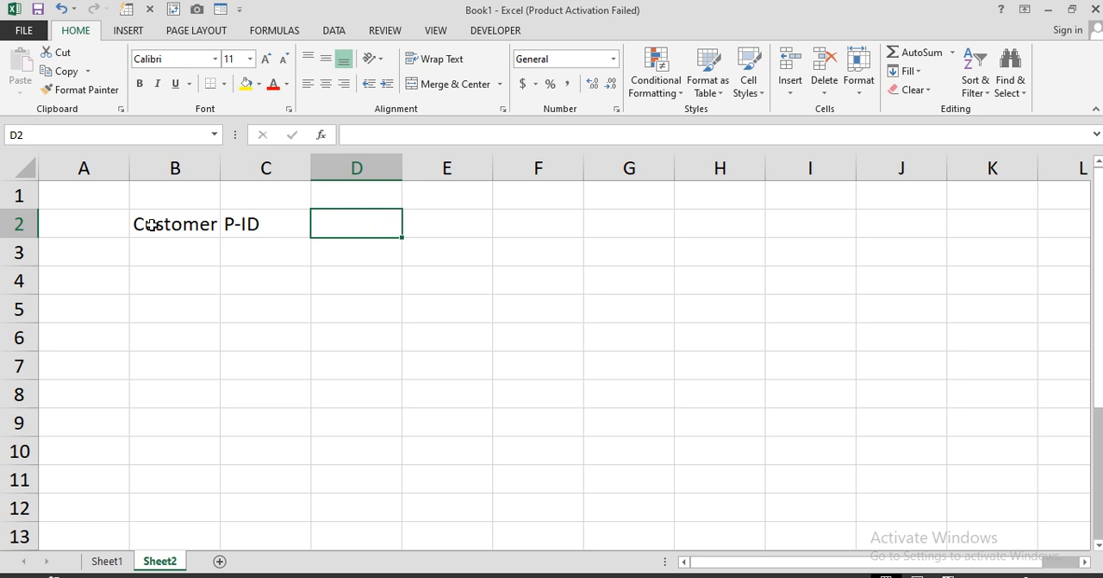
{"action": "type", "text": "P-Name"}
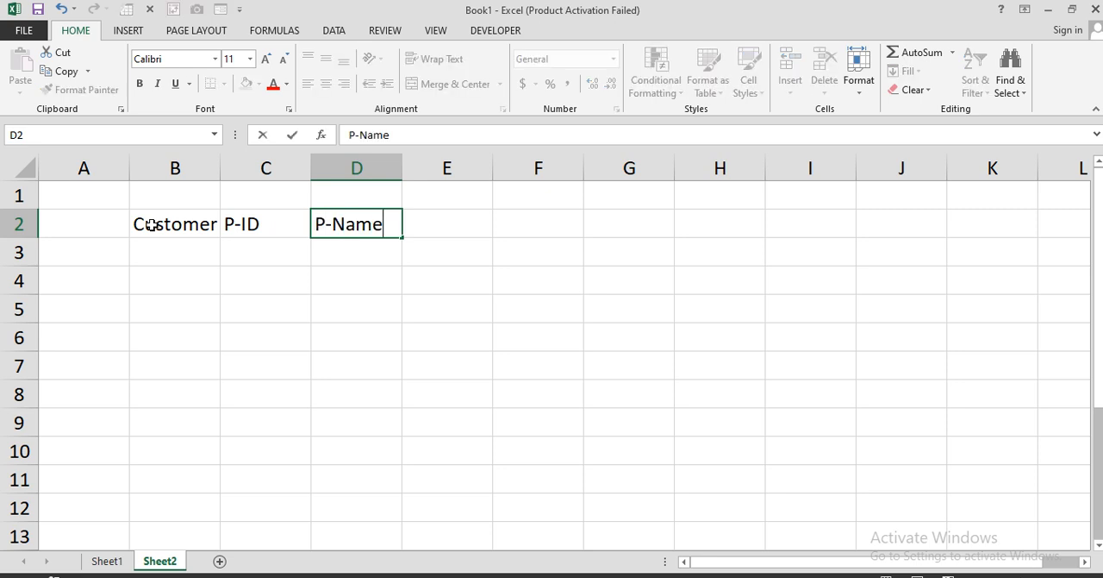
{"action": "key", "text": "Tab"}
Enter the headers Unit Price in E2 and Qty in F2
{"action": "type", "text": "Unit"}
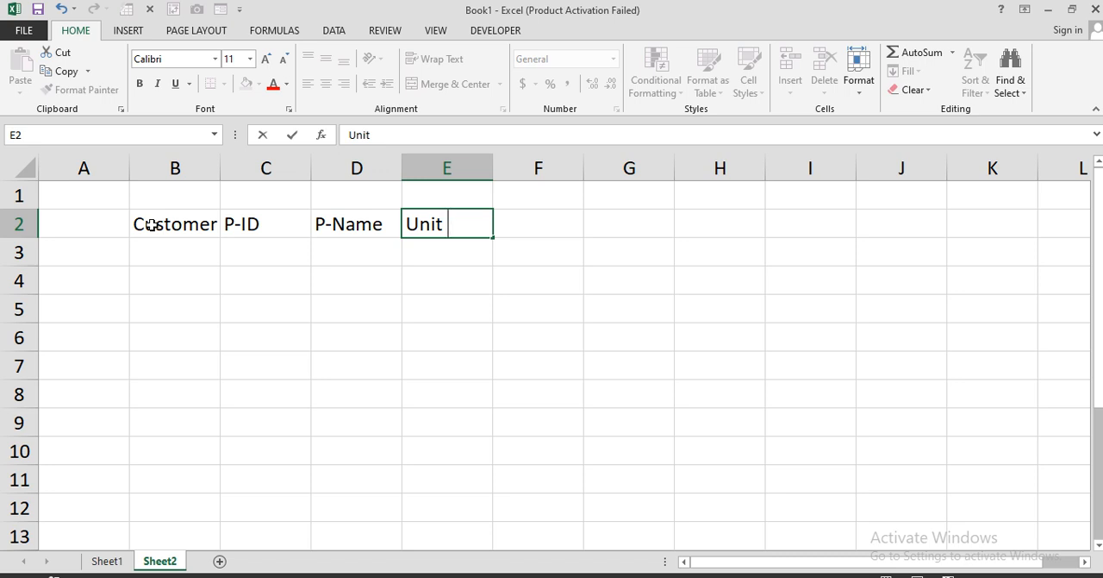
{"action": "type", "text": " Price"}
{"action": "key", "text": "Tab"}
{"action": "type", "text": "Qty"}
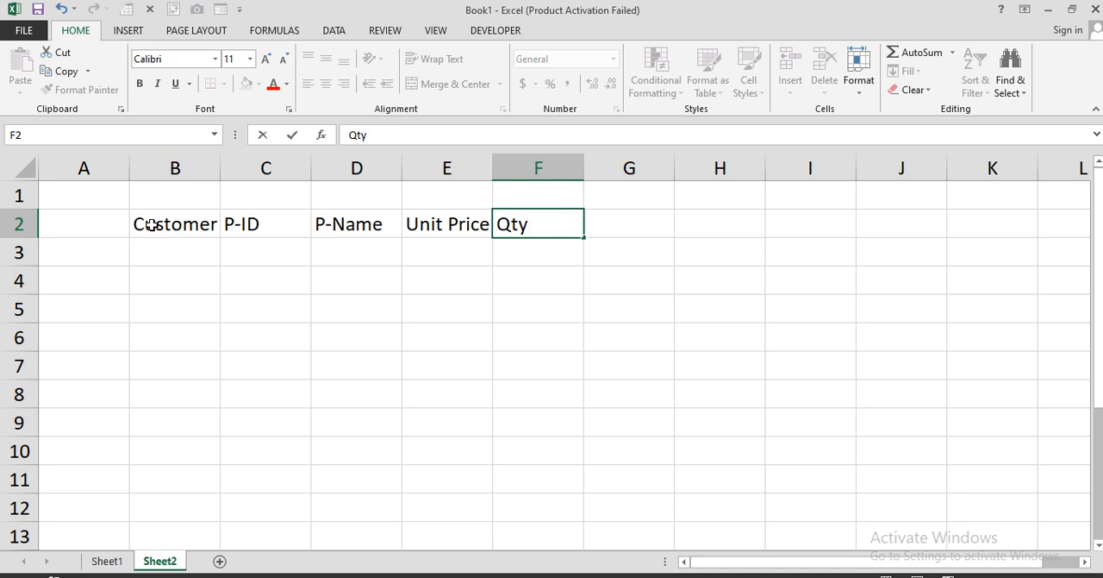
{"action": "key", "text": "Tab"}
Enter the headers T-Amount in G2 and Payment Received in H2
{"action": "type", "text": "T"}
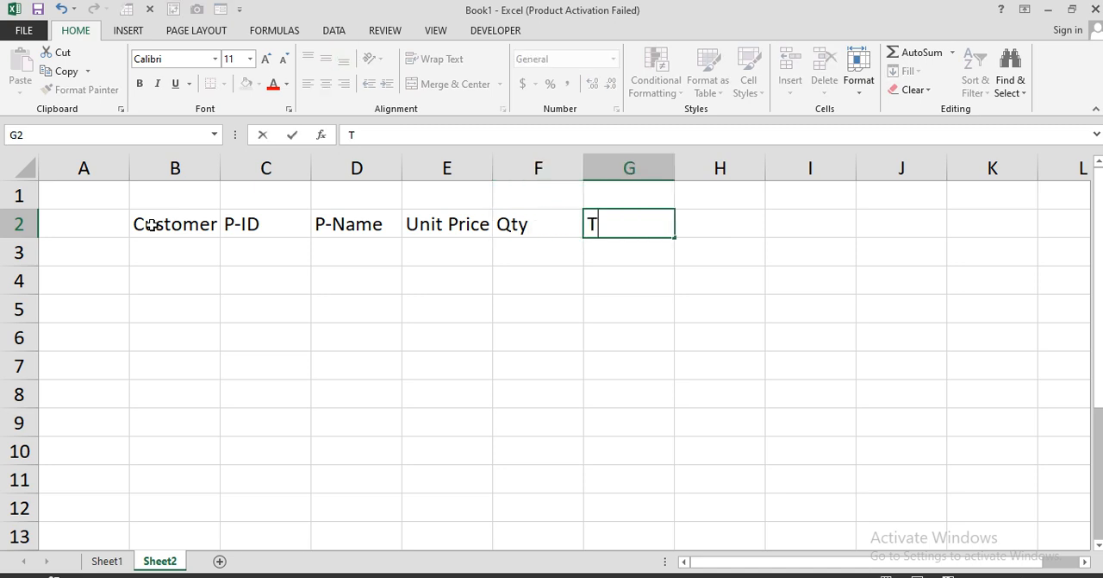
{"action": "type", "text": "-Amount"}
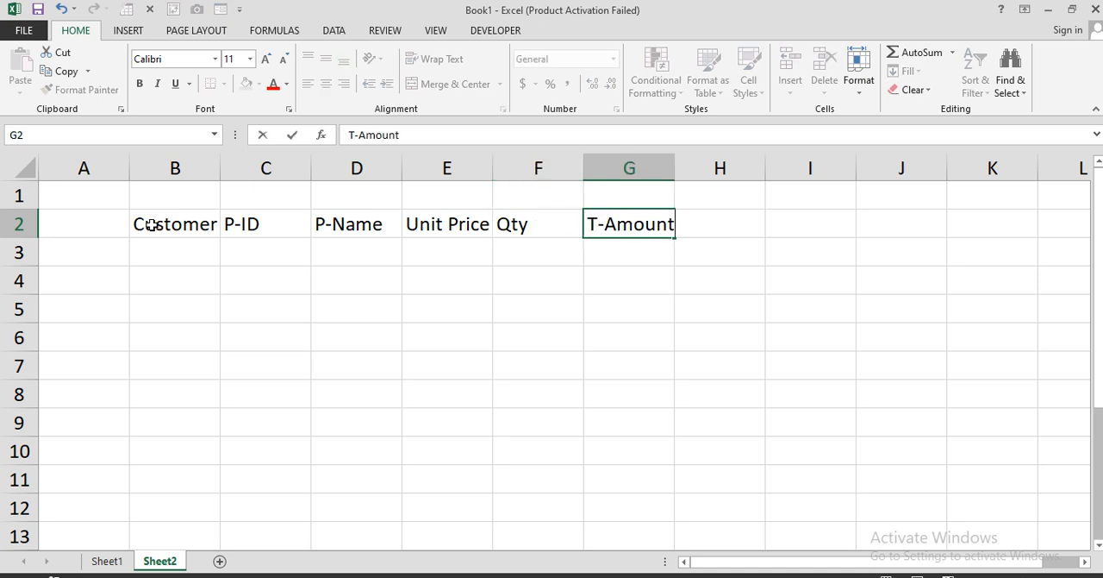
{"action": "key", "text": "Tab"}
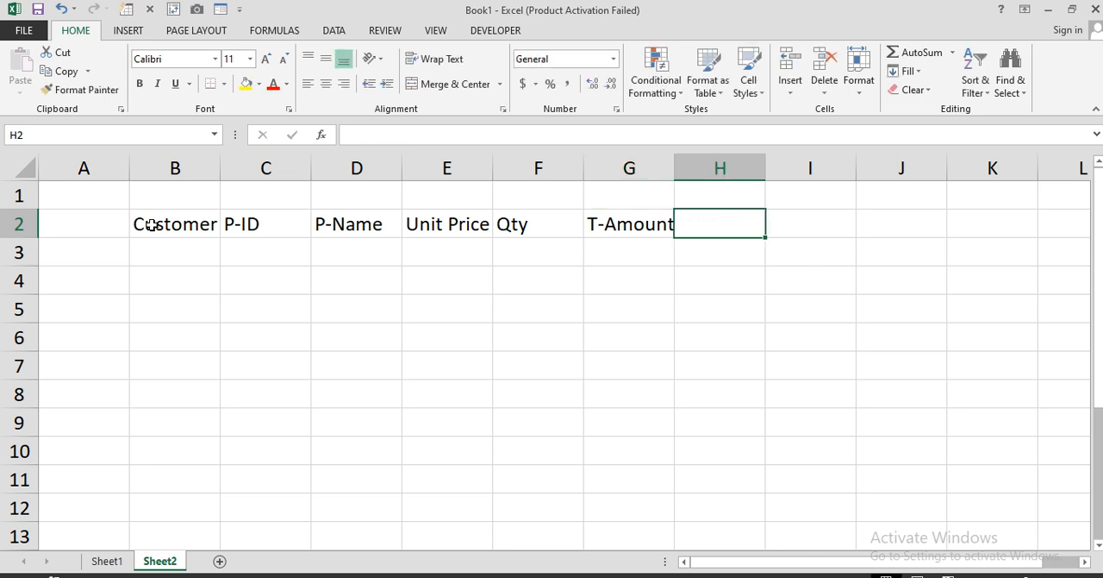
{"action": "type", "text": "Payment"}
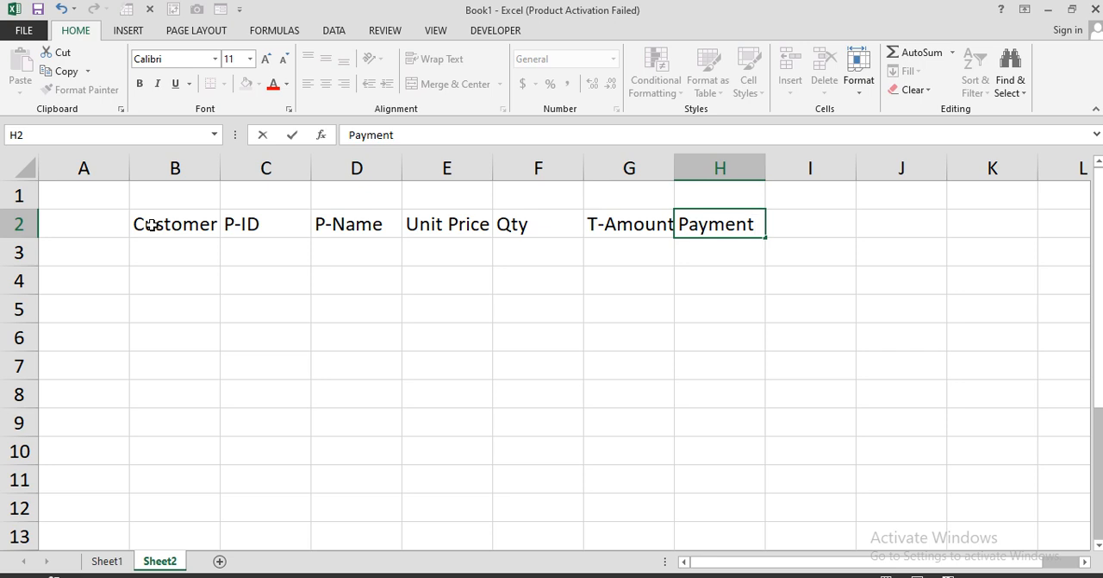
{"action": "type", "text": " Rece"}
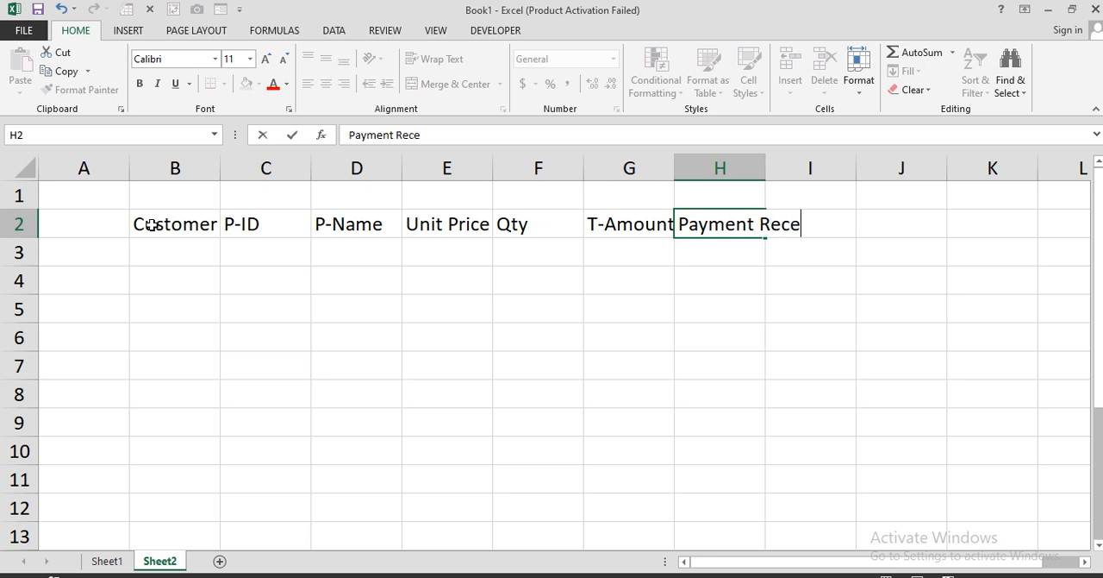
{"action": "type", "text": "ived"}
{"action": "key", "text": "Tab"}
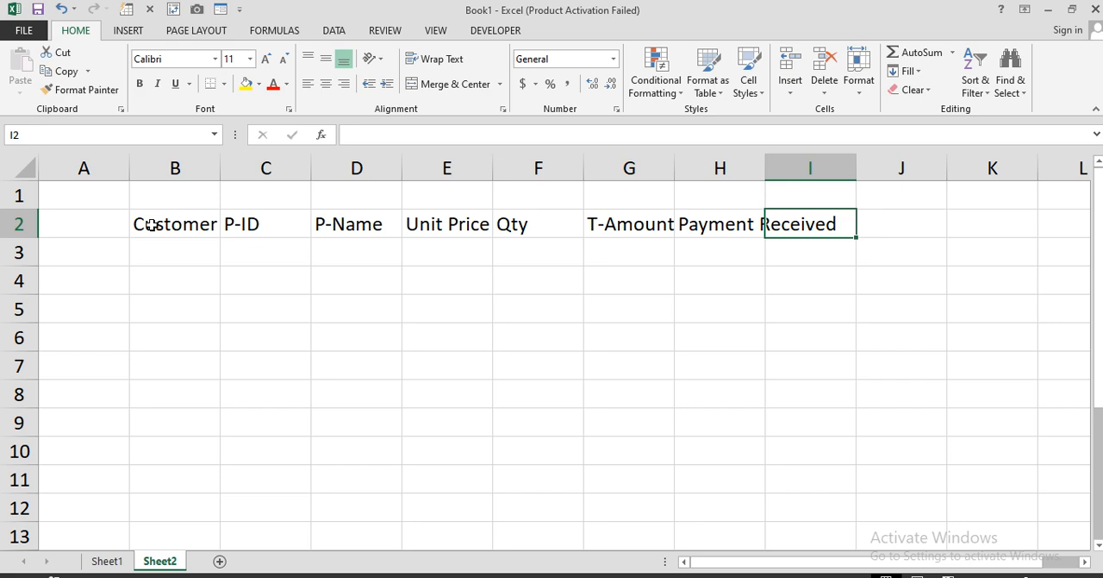
Enter the headers R-Balance in I2 and Types of Payment in J2
{"action": "type", "text": "R"}
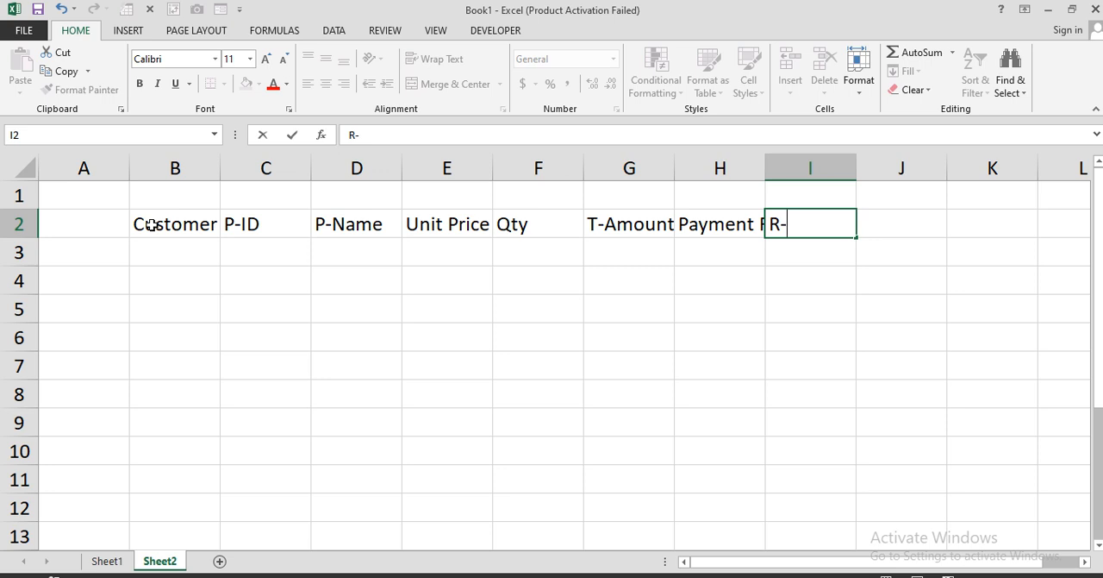
{"action": "type", "text": "-Balan"}
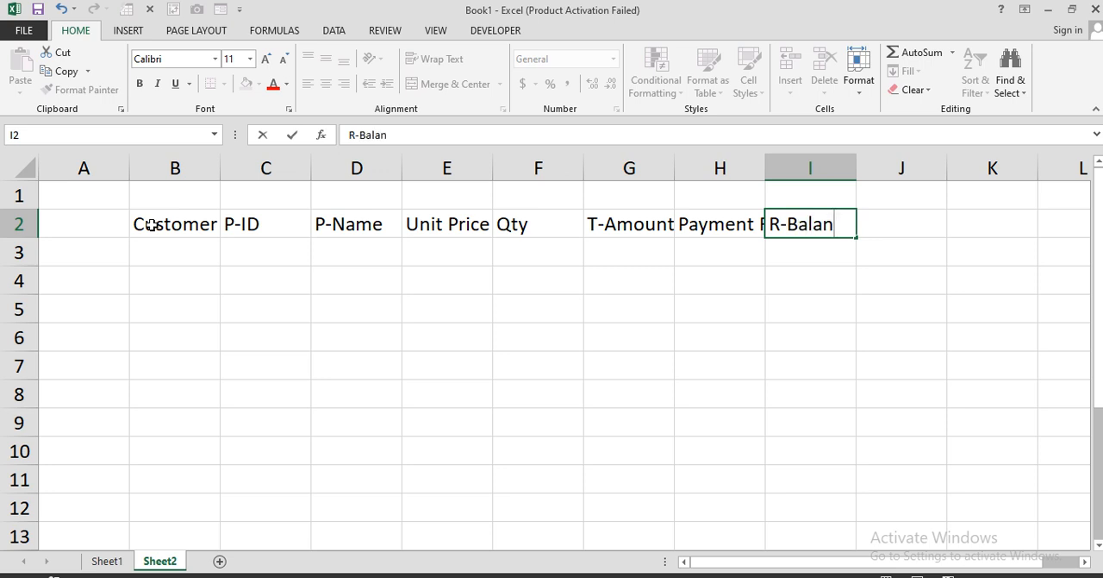
{"action": "type", "text": "ce"}
{"action": "key", "text": "Tab"}
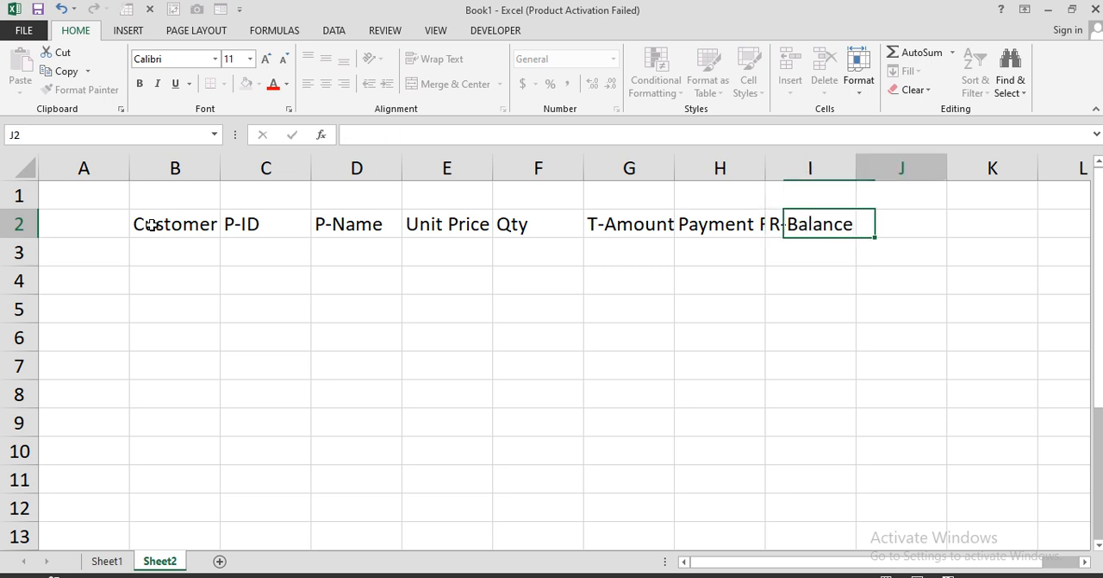
{"action": "type", "text": "Typ"}
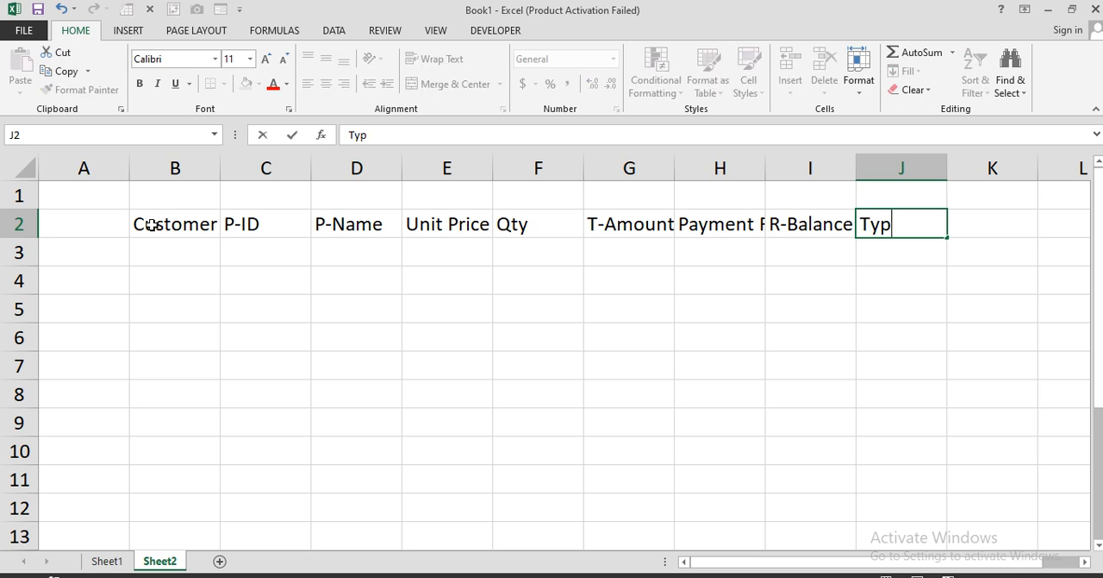
{"action": "type", "text": "es of Payment"}
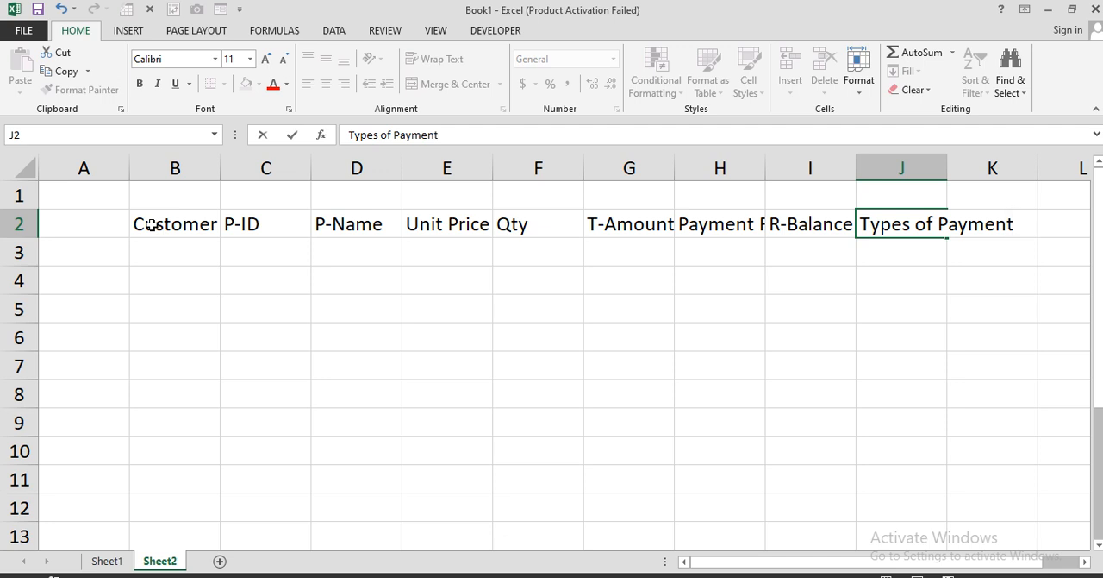
{"action": "key", "text": "Return"}
Narrow column A and autofit the Customer Name, Payment Received and Types of Payment columns to their headers
{"action": "scroll", "coordinate": [211, 161], "scroll_direction": "down", "scroll_amount": 1}
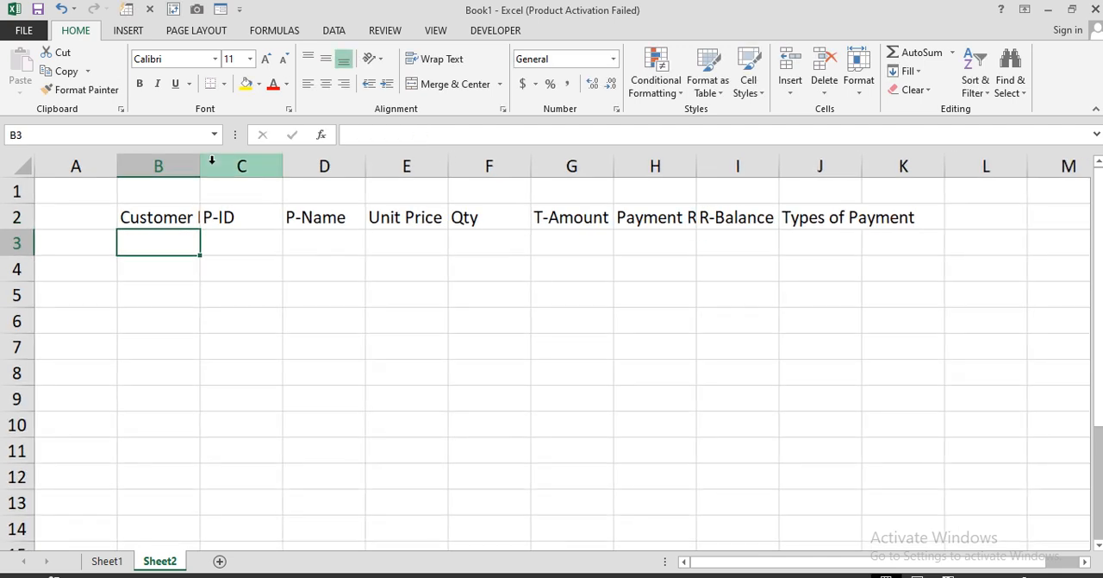
{"action": "double_click", "coordinate": [201, 166]}
{"action": "left_click_drag", "start_coordinate": [117, 167], "coordinate": [58, 170]}
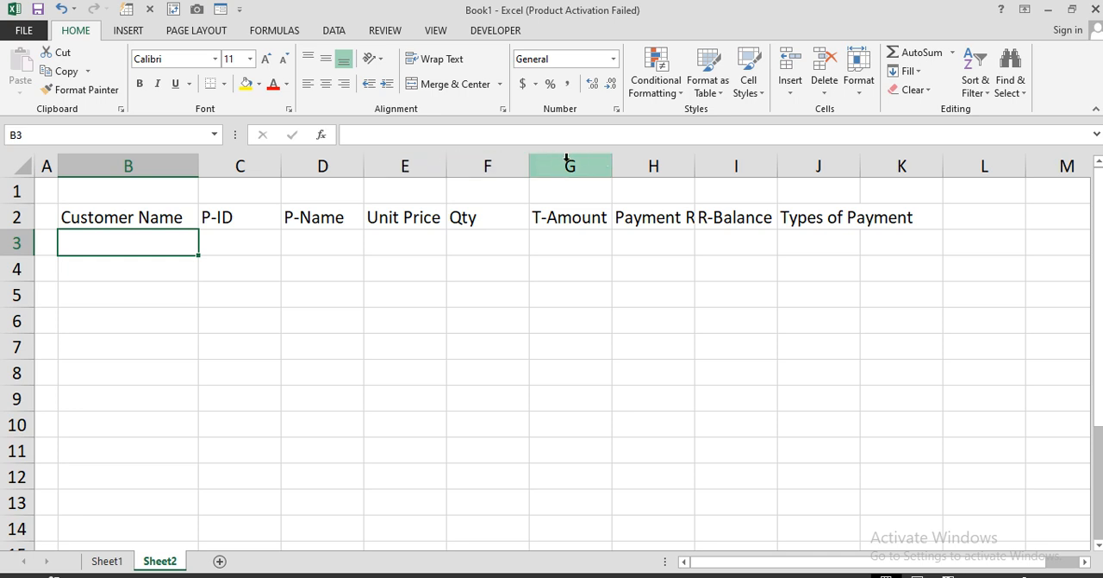
{"action": "double_click", "coordinate": [695, 165]}
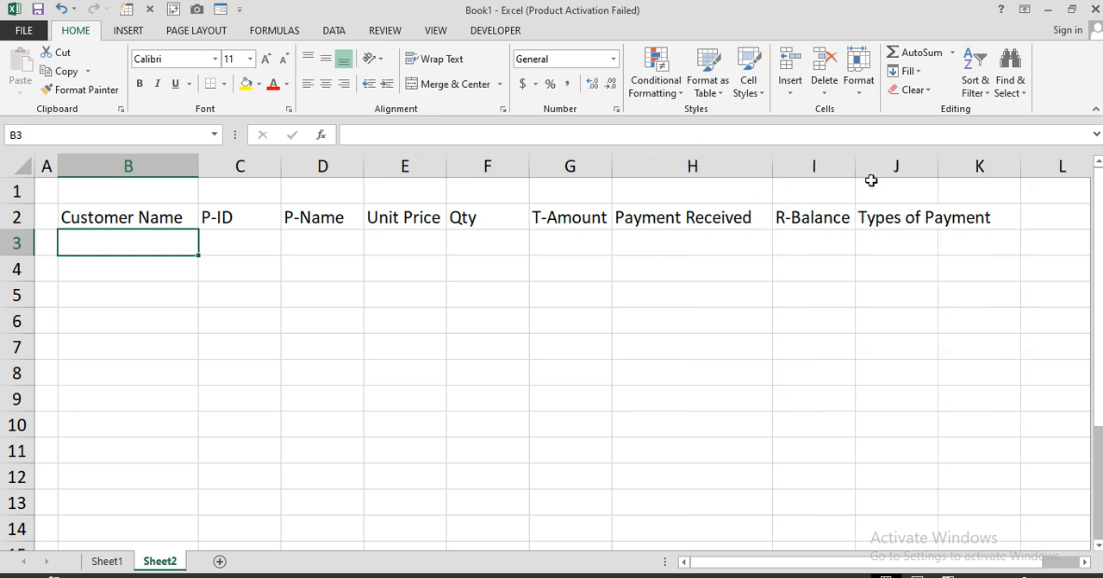
{"action": "double_click", "coordinate": [938, 166]}
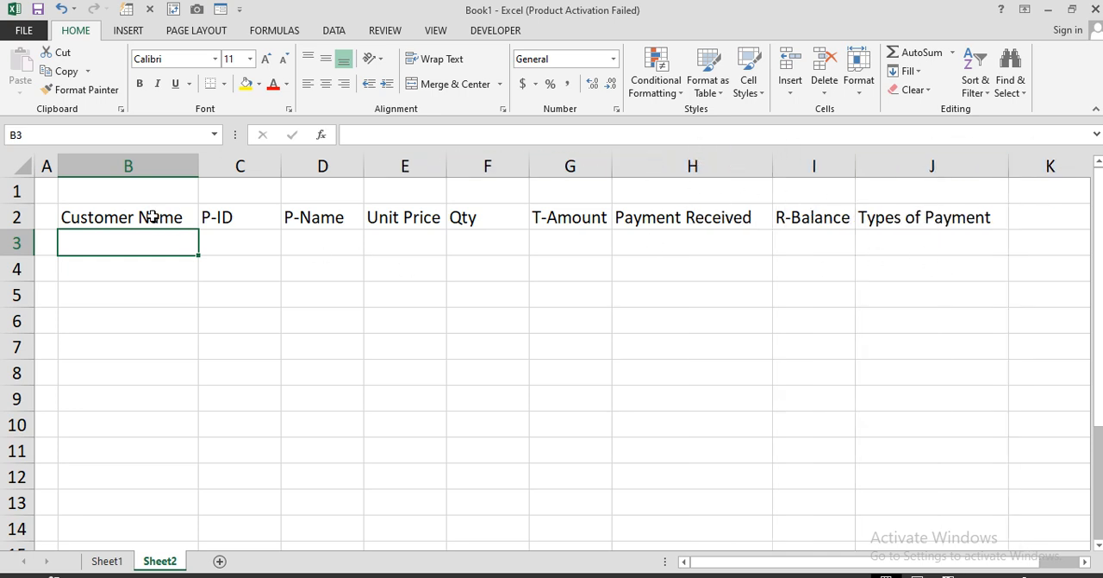
Apply all borders to the table range B2:J11
{"action": "left_click_drag", "start_coordinate": [151, 216], "coordinate": [947, 451]}
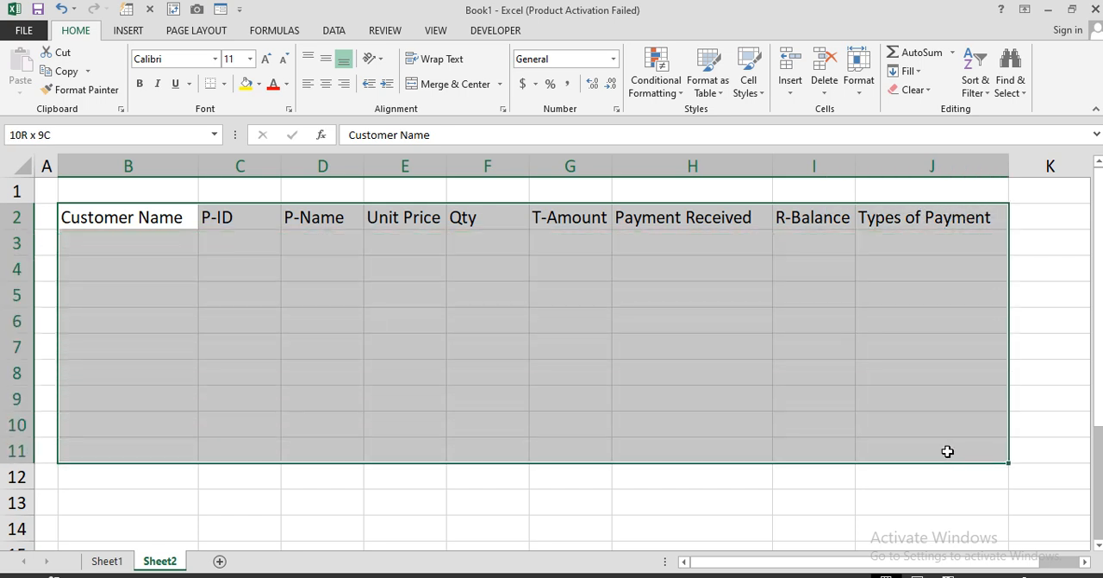
{"action": "left_click", "coordinate": [225, 84]}
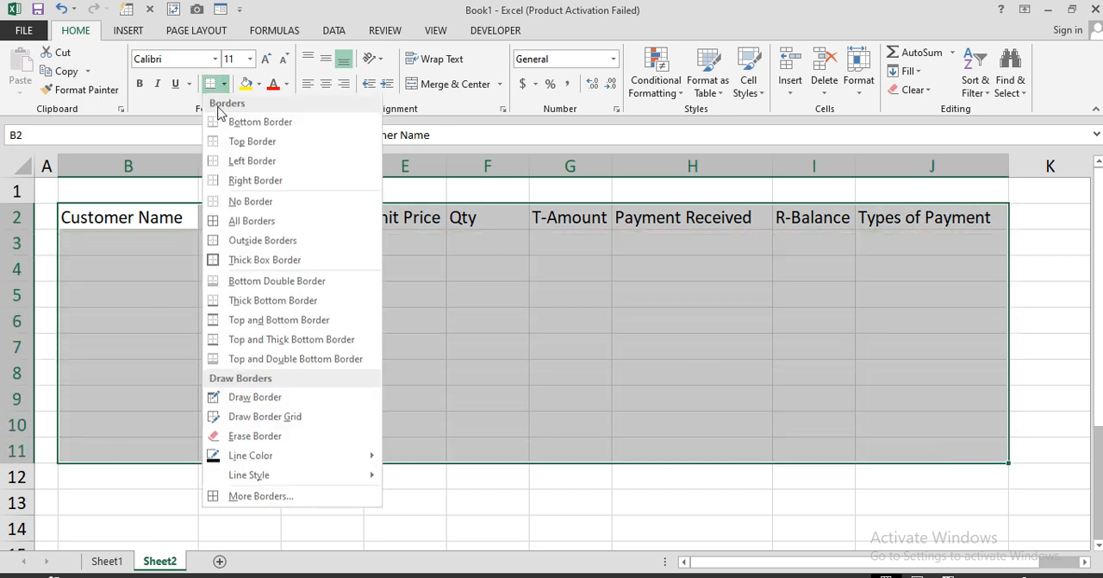
{"action": "left_click", "coordinate": [239, 225]}
Fill the header row B2:J2 with yellow and make its text bold
{"action": "left_click_drag", "start_coordinate": [145, 214], "coordinate": [931, 217]}
{"action": "left_click", "coordinate": [246, 84]}
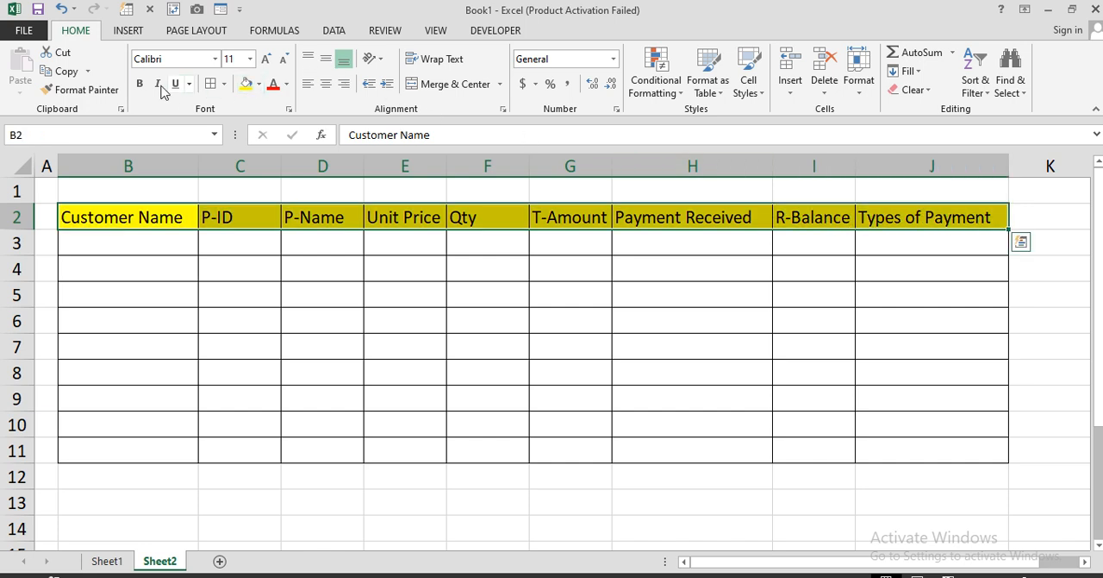
{"action": "left_click", "coordinate": [140, 84]}
Enter A, B, C and d down the Customer Name column in B3:B6
{"action": "left_click", "coordinate": [152, 251]}
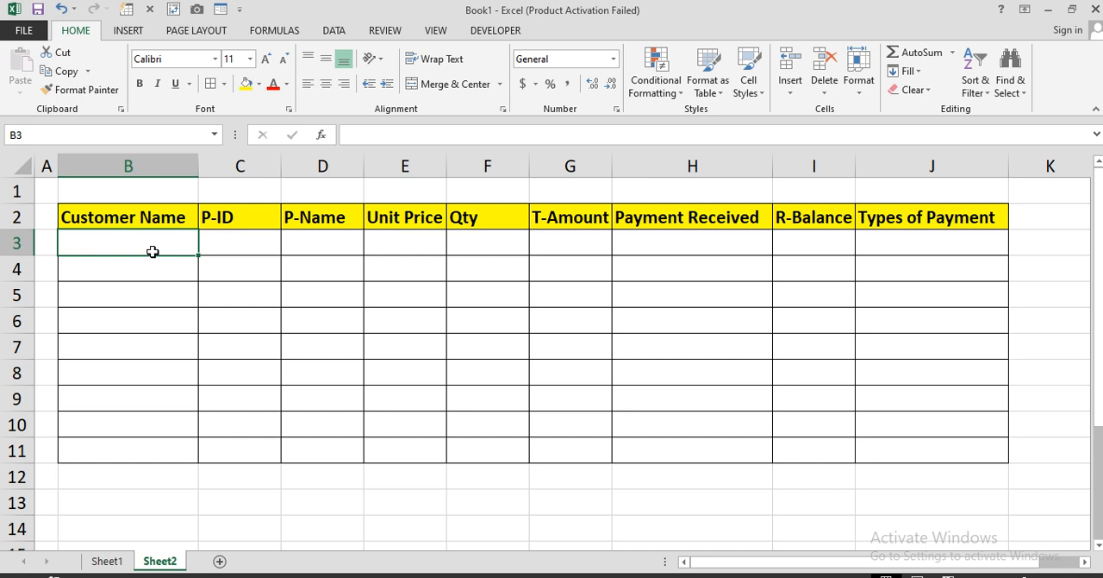
{"action": "type", "text": "A"}
{"action": "key", "text": "Return"}
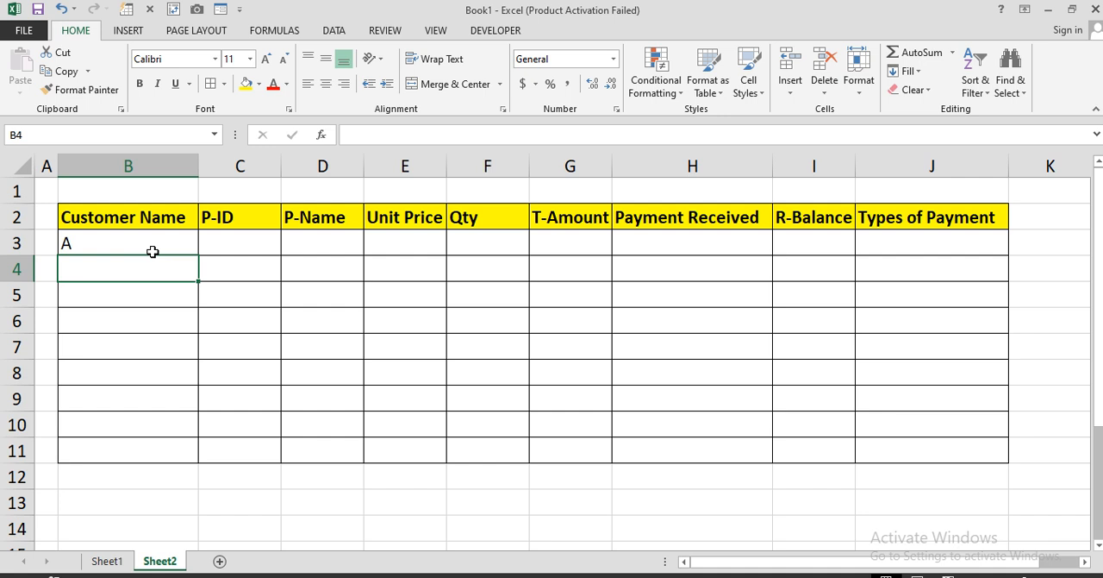
{"action": "type", "text": "B"}
{"action": "key", "text": "Return"}
{"action": "type", "text": "C"}
{"action": "key", "text": "Return"}
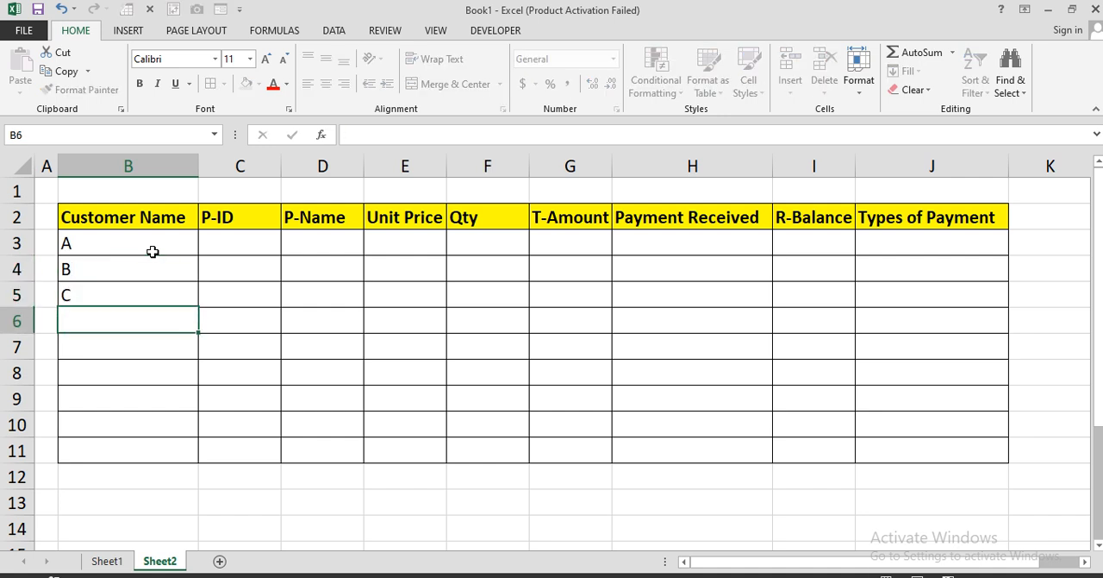
{"action": "type", "text": "d"}
{"action": "key", "text": "Return"}
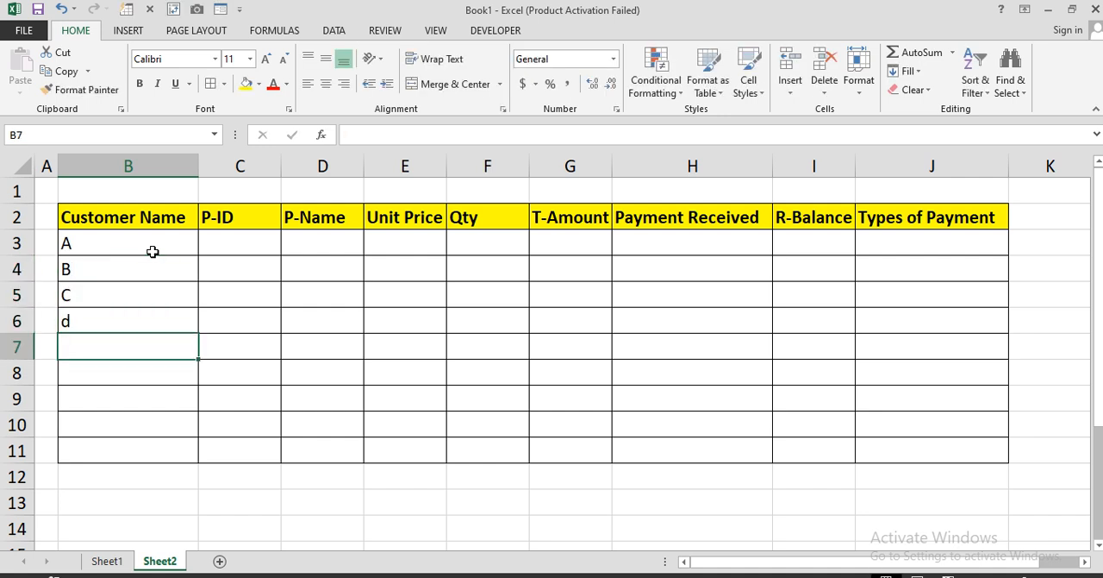
Correct the customer name in B6 to a capital D and enter E in B7
{"action": "type", "text": "1"}
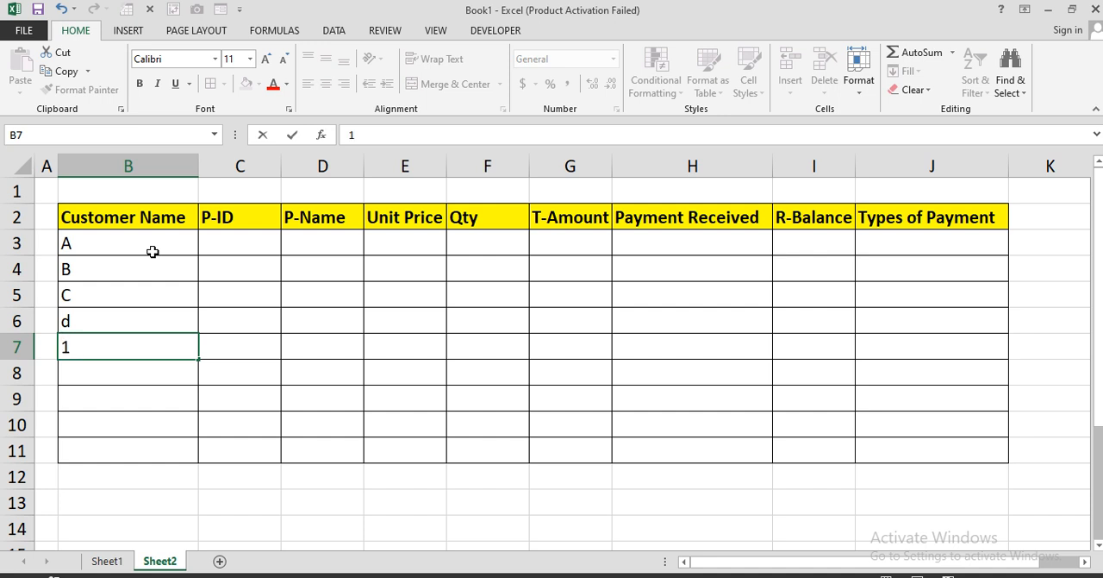
{"action": "key", "text": "Up"}
{"action": "type", "text": "D"}
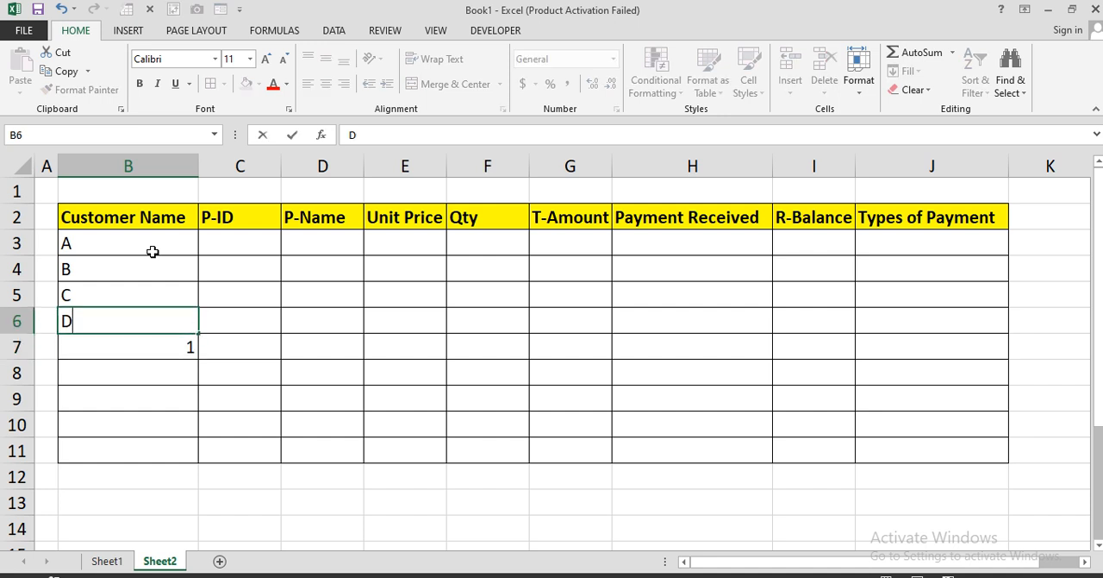
{"action": "key", "text": "Return"}
{"action": "type", "text": "E"}
{"action": "key", "text": "Return"}
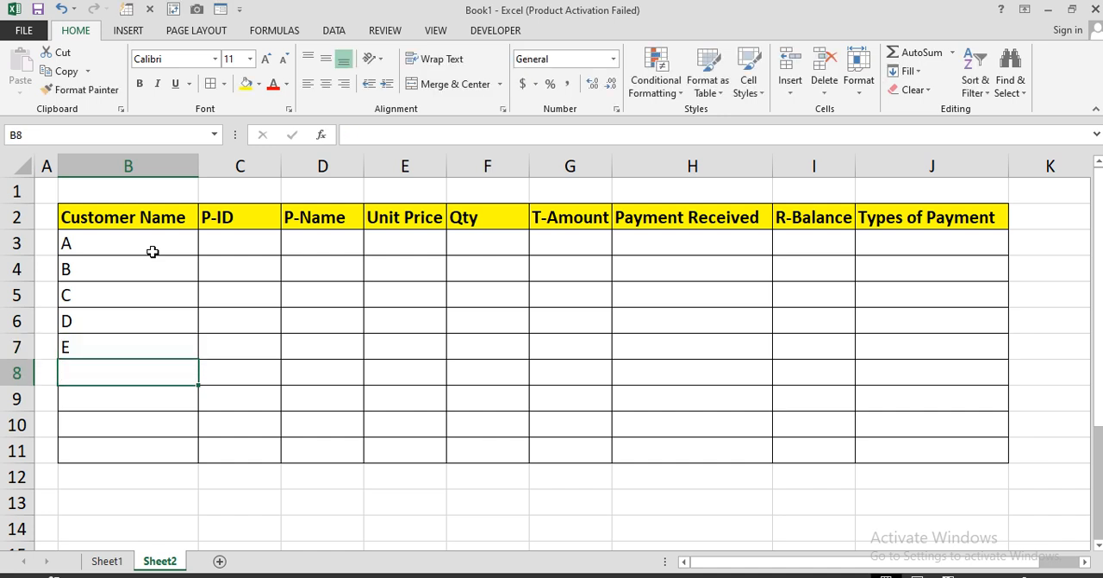
Enter the customer names F, G, H and I in cells B8 to B11
{"action": "type", "text": "F"}
{"action": "key", "text": "Return"}
{"action": "type", "text": "G"}
{"action": "key", "text": "Return"}
{"action": "type", "text": "H"}
{"action": "key", "text": "Return"}
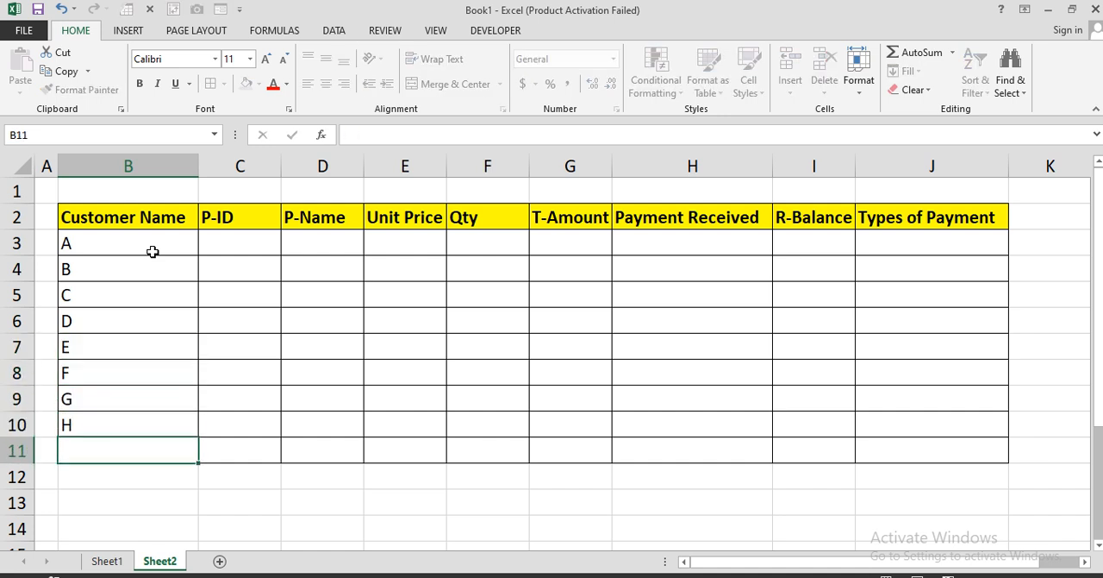
{"action": "type", "text": "I"}
{"action": "key", "text": "Return"}
{"action": "left_click", "coordinate": [272, 246]}
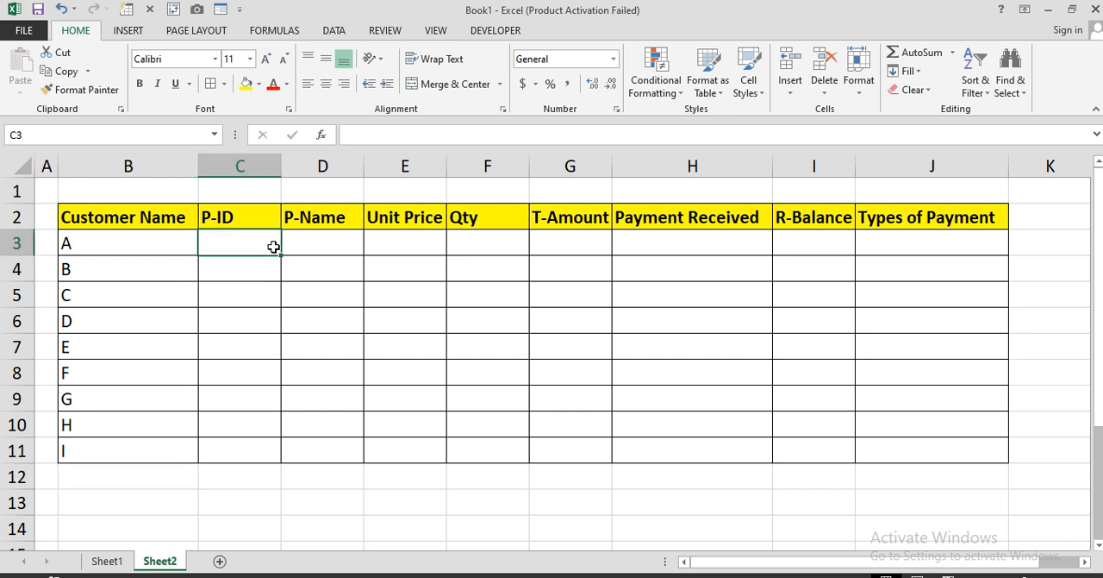
Narrow the empty column K and enter the headers Product ID, P-Name and U-Price in L2:N2
{"action": "scroll", "coordinate": [591, 353], "scroll_direction": "down", "scroll_amount": 2, "text": "ctrl"}
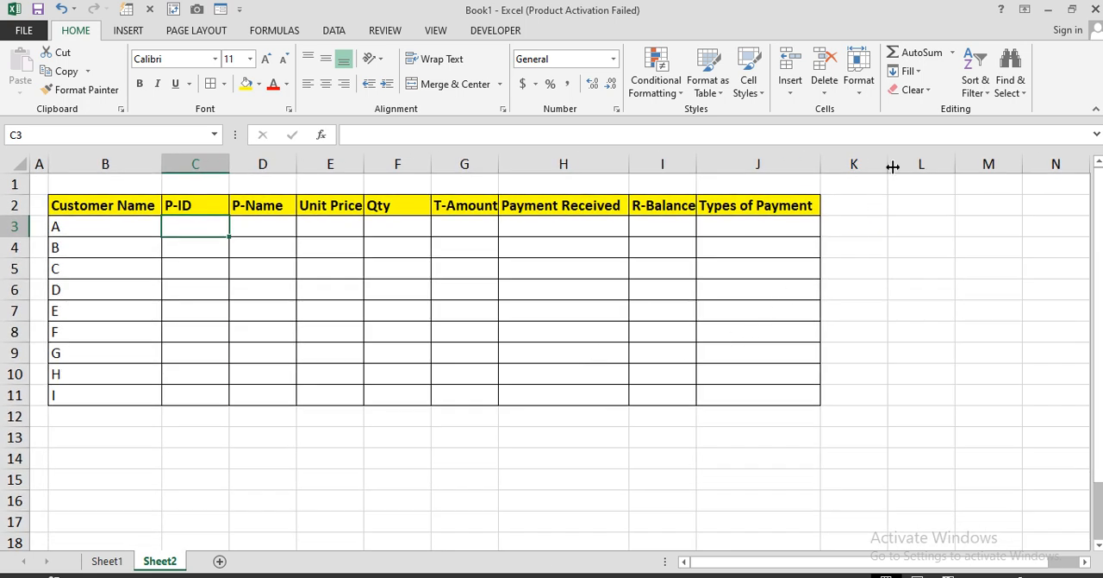
{"action": "left_click_drag", "start_coordinate": [893, 166], "coordinate": [838, 168]}
{"action": "left_click", "coordinate": [874, 205]}
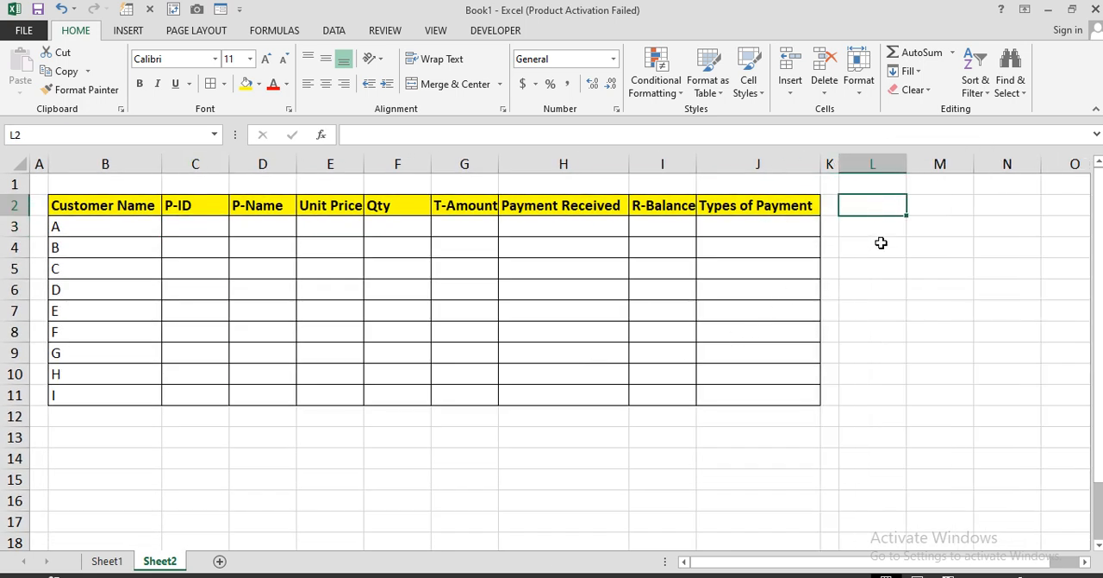
{"action": "type", "text": "Prod"}
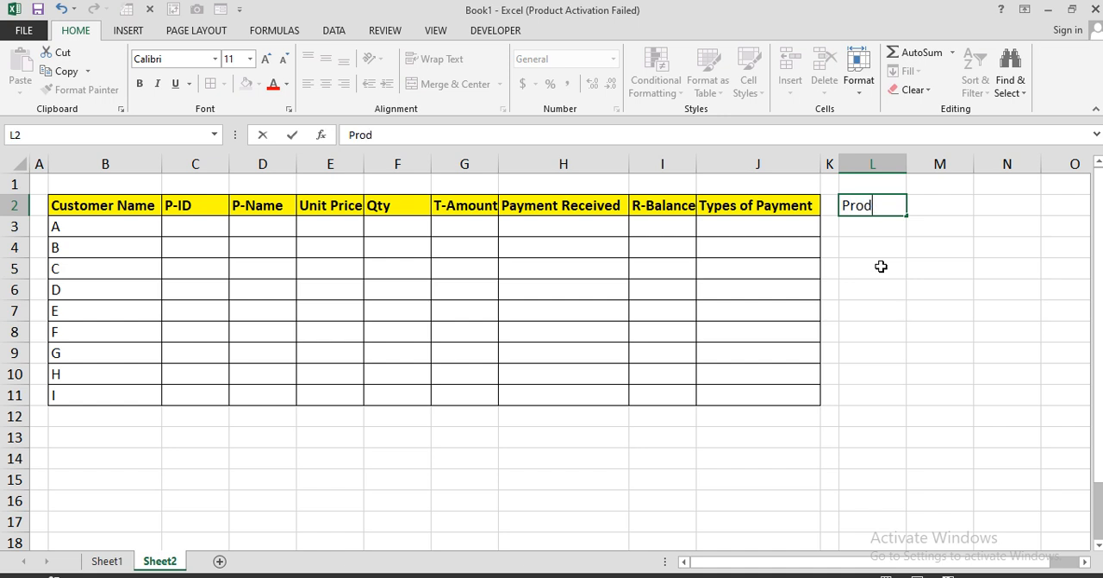
{"action": "type", "text": "uct ID"}
{"action": "key", "text": "Tab"}
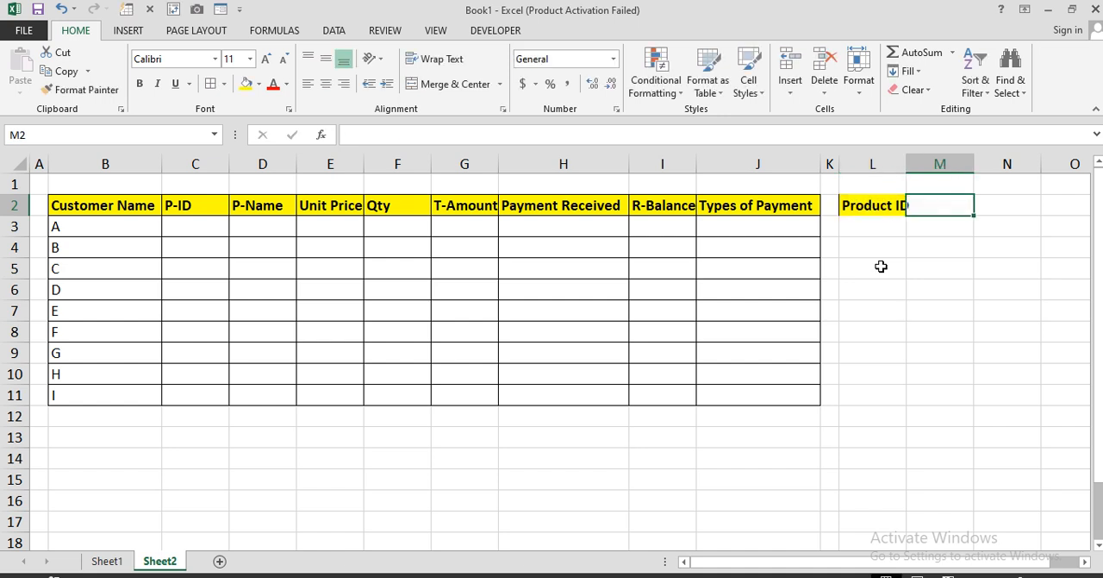
{"action": "type", "text": "P-Name"}
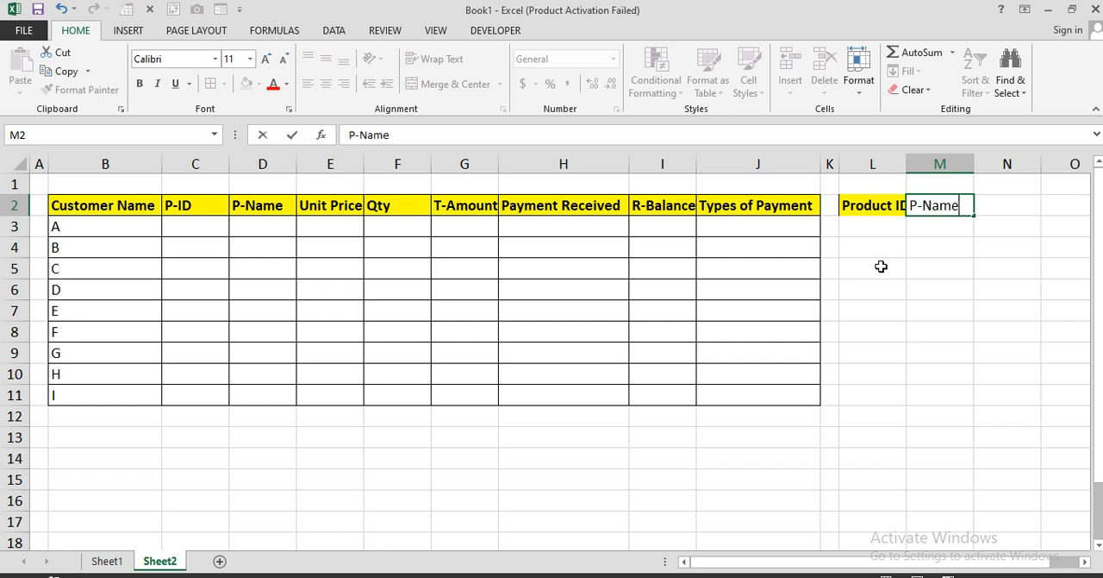
{"action": "key", "text": "Tab"}
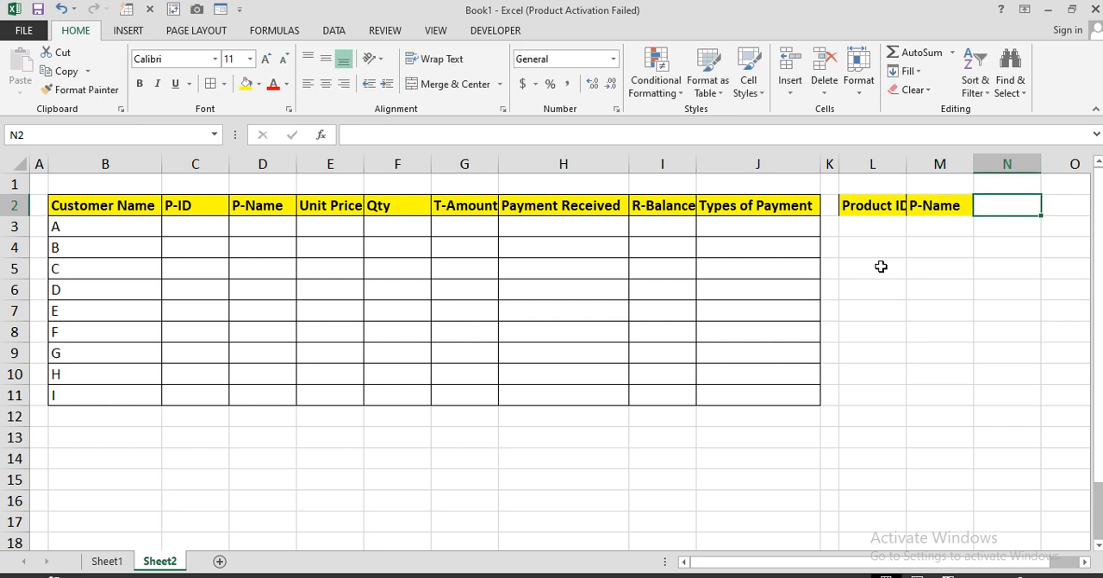
{"action": "type", "text": "U"}
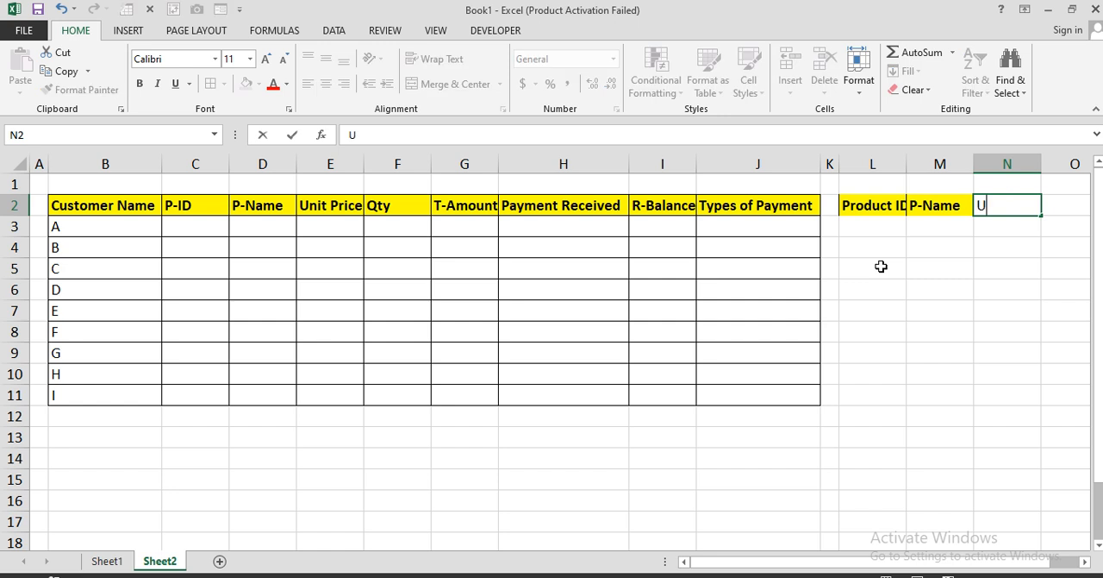
{"action": "type", "text": "-Price"}
{"action": "key", "text": "Return"}
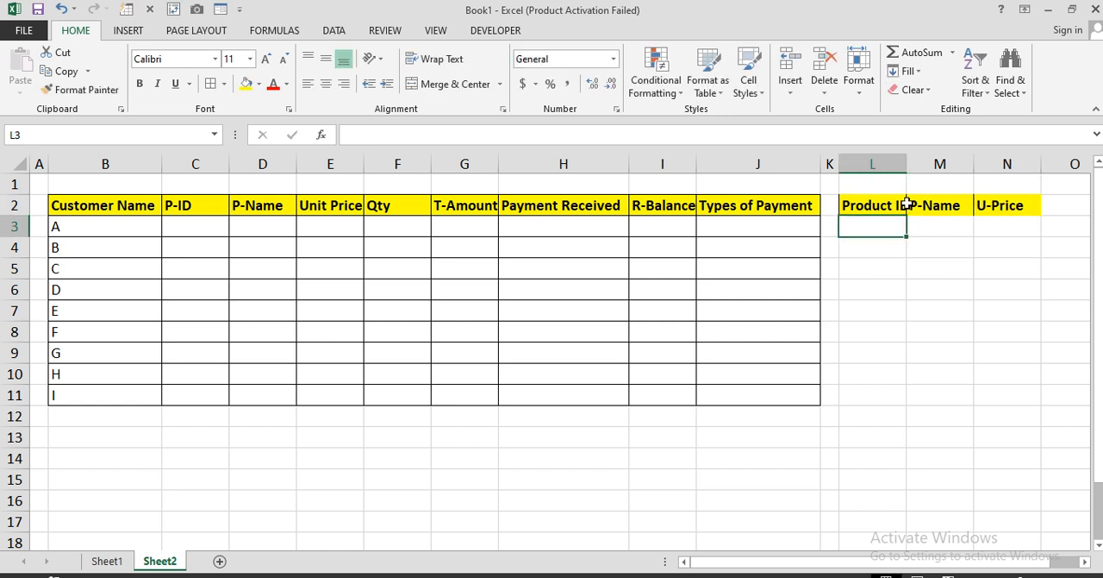
Fit column L to its Product ID header and apply all borders to the range L2:N7
{"action": "double_click", "coordinate": [907, 164]}
{"action": "left_click_drag", "start_coordinate": [908, 197], "coordinate": [1017, 315]}
{"action": "left_click", "coordinate": [210, 84]}
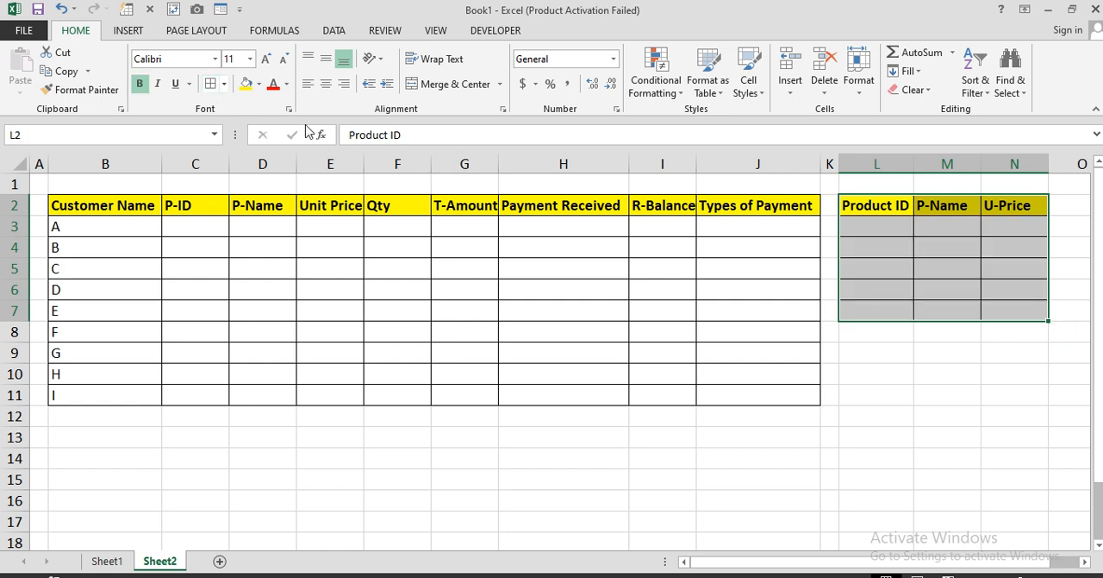
Enter product IDs 101 and 102 in L3:L4 and fill the series down to 105 in L7
{"action": "left_click", "coordinate": [885, 223]}
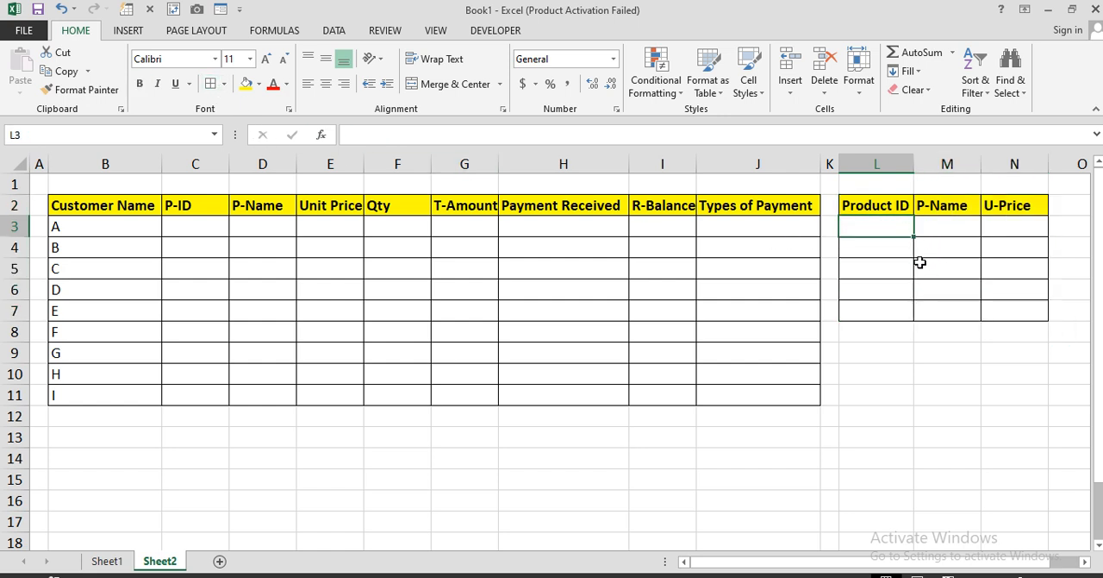
{"action": "type", "text": "10"}
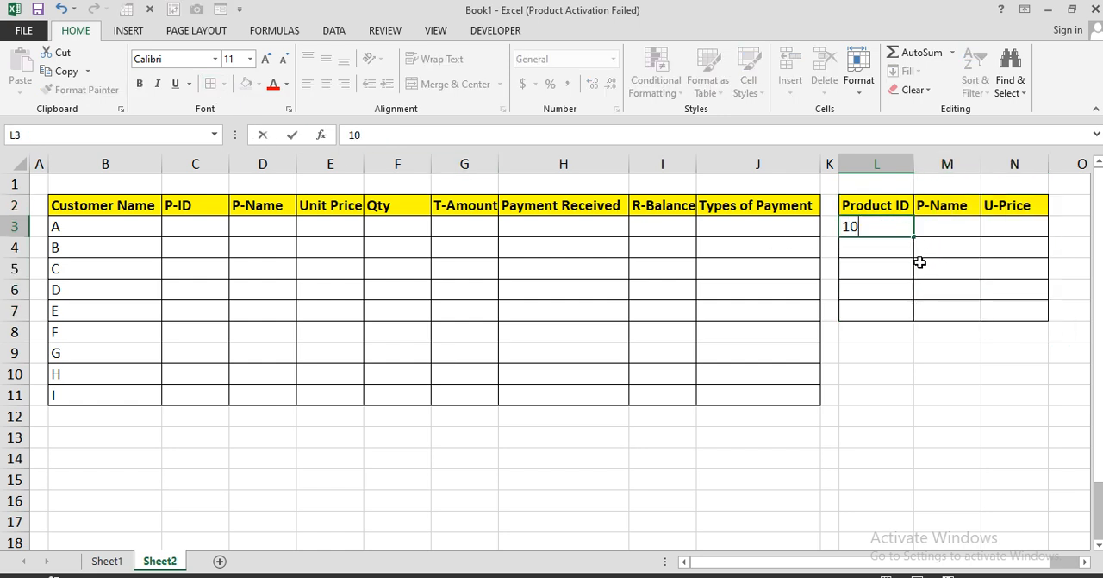
{"action": "type", "text": "1"}
{"action": "key", "text": "Return"}
{"action": "type", "text": "102"}
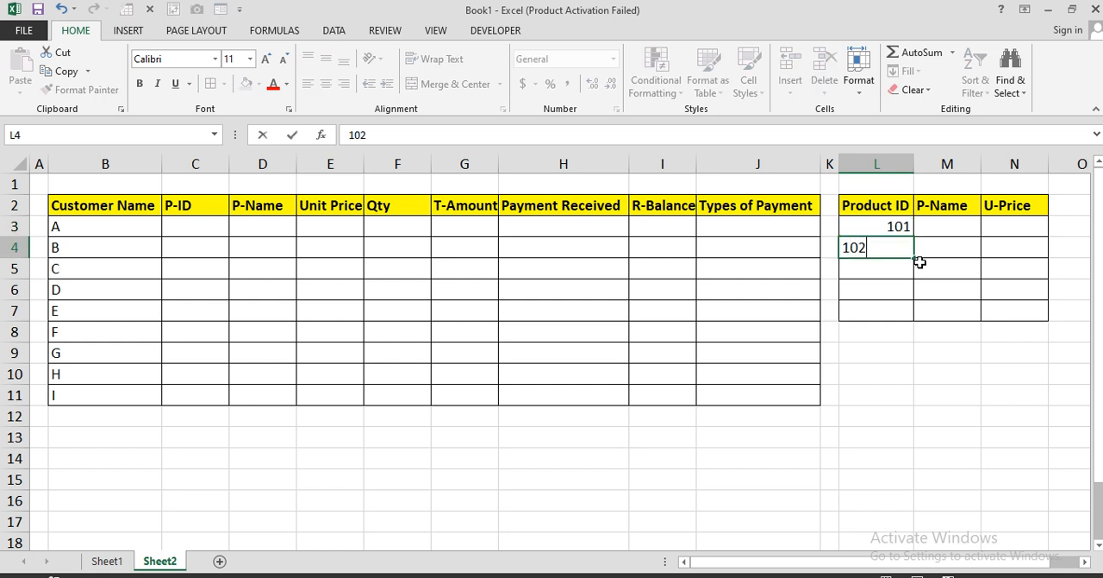
{"action": "key", "text": "Return"}
{"action": "left_click_drag", "start_coordinate": [897, 228], "coordinate": [917, 312]}
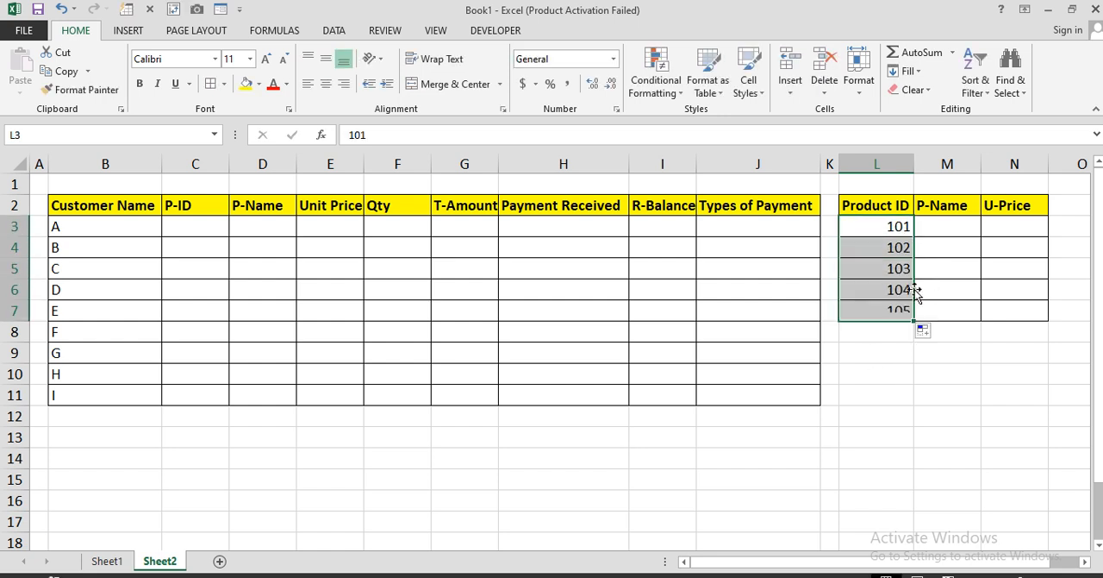
Enter the product name USB 128 GB in M3 and fit column M to its content
{"action": "left_click", "coordinate": [935, 221]}
{"action": "type", "text": "USB"}
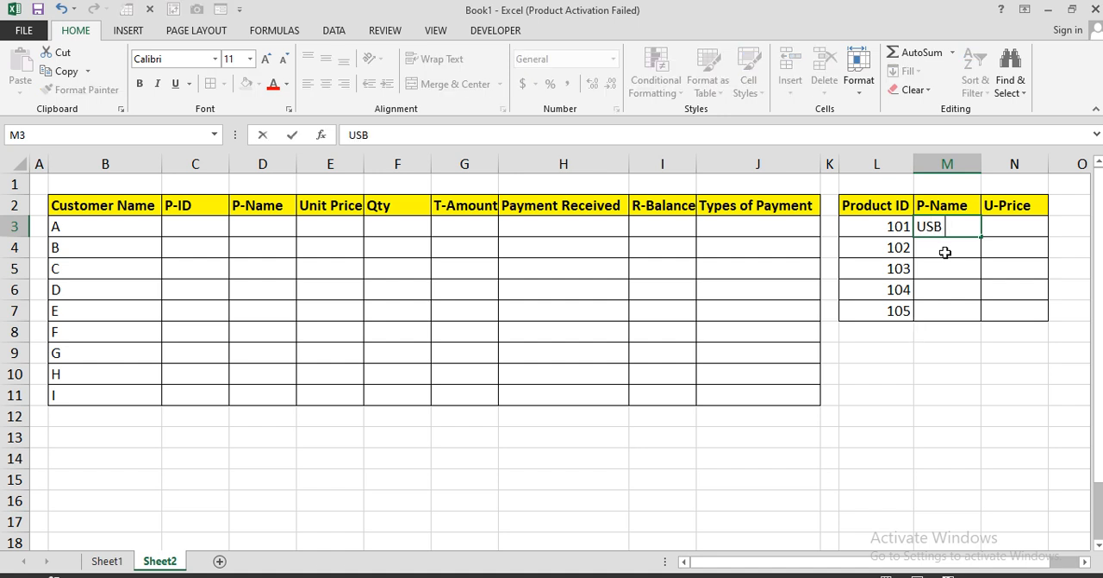
{"action": "type", "text": " 18"}
{"action": "key", "text": "BackSpace"}
{"action": "type", "text": "28 GB"}
{"action": "key", "text": "Return"}
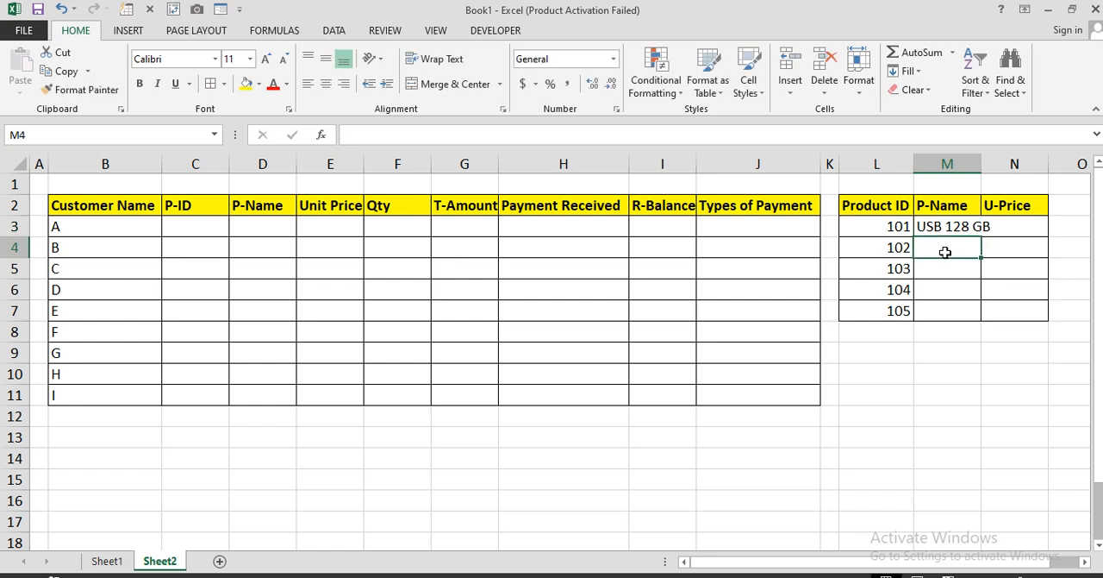
{"action": "double_click", "coordinate": [981, 164]}
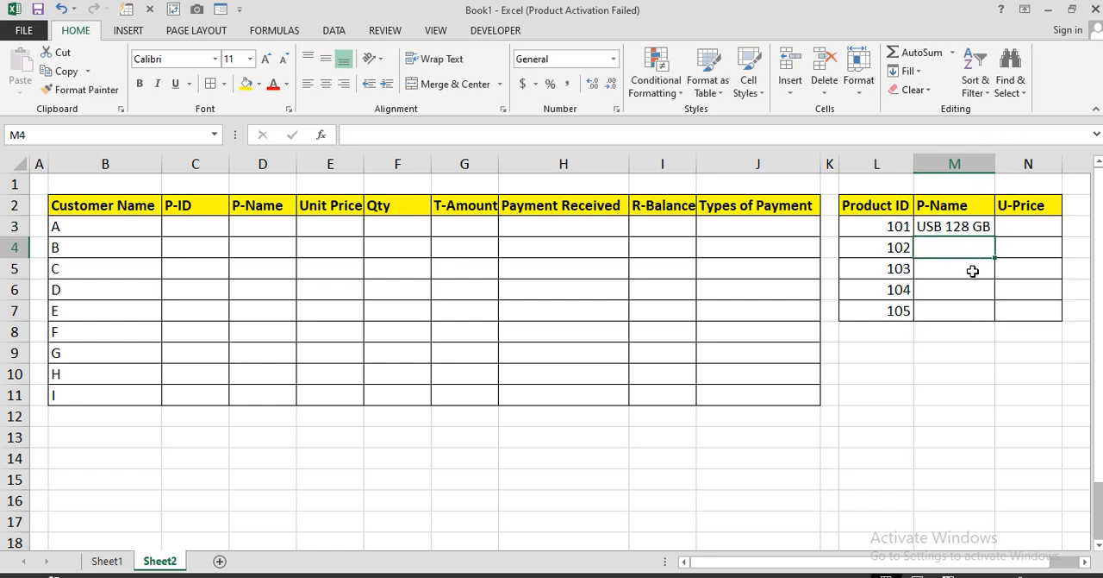
Enter the product names Data Cable, Charger, Wifi-Device and Cam in cells M4 to M7
{"action": "type", "text": "Data C"}
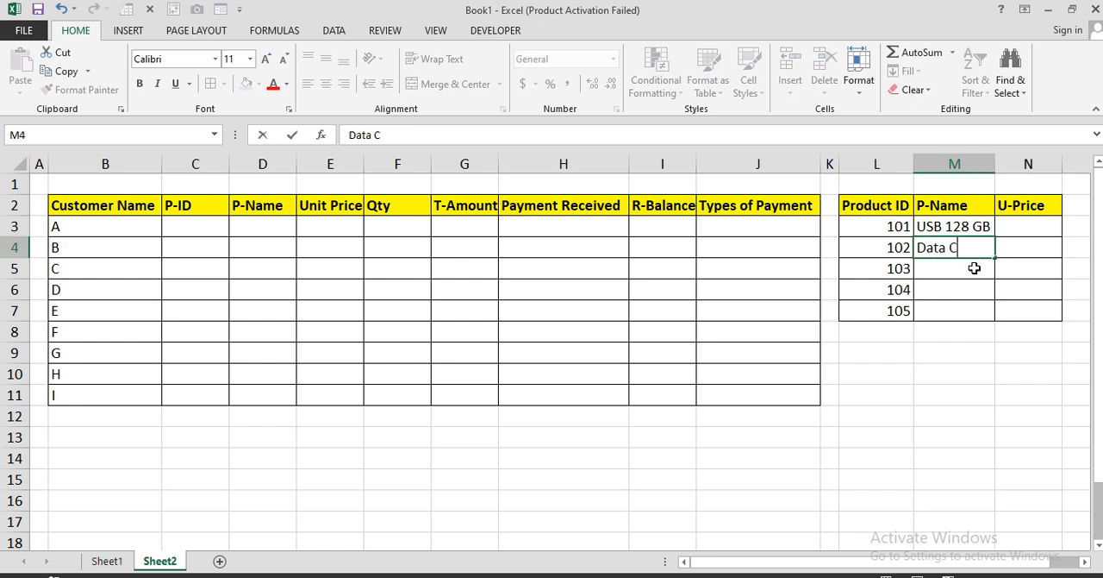
{"action": "type", "text": "able"}
{"action": "key", "text": "Return"}
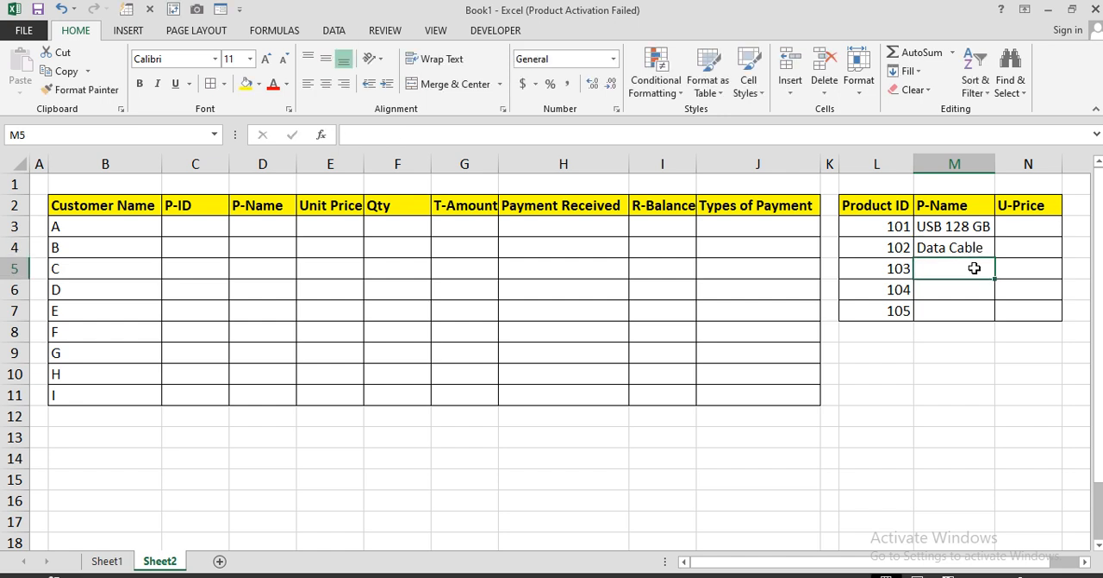
{"action": "type", "text": "Charger"}
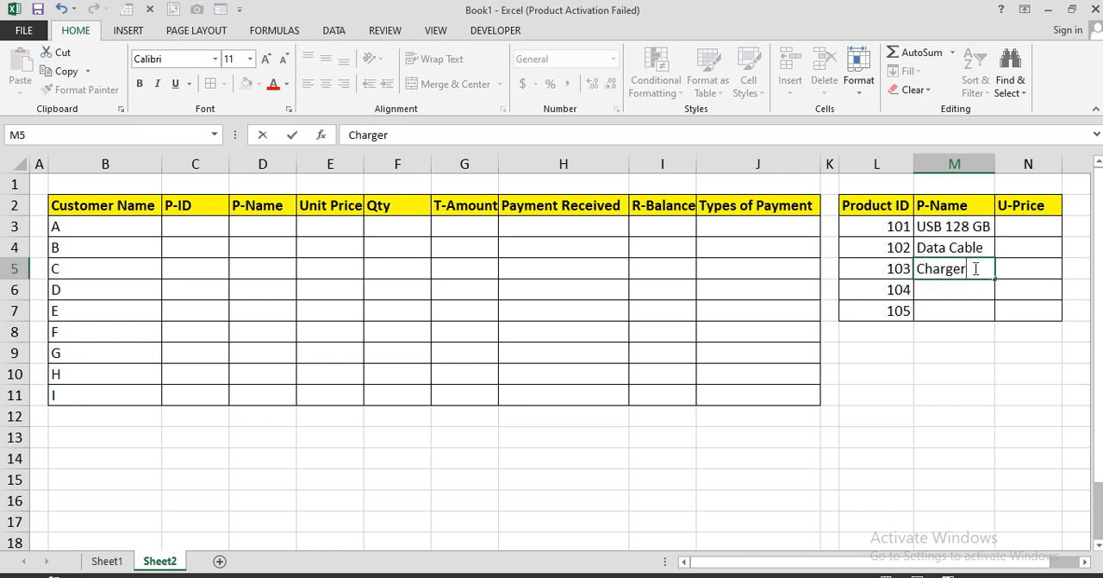
{"action": "key", "text": "Return"}
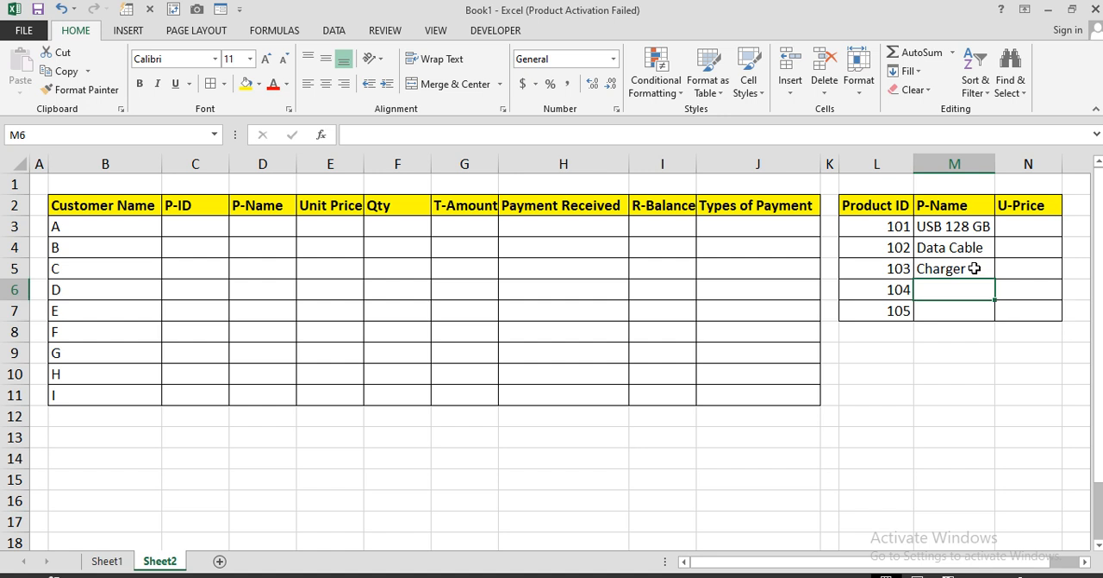
{"action": "type", "text": "Wi"}
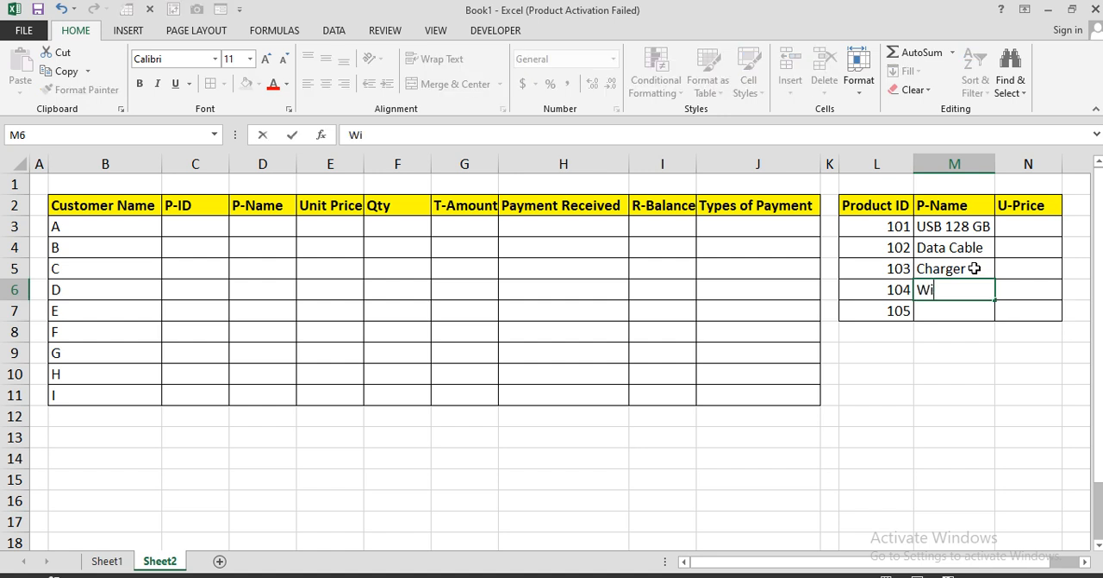
{"action": "type", "text": "fi-Device"}
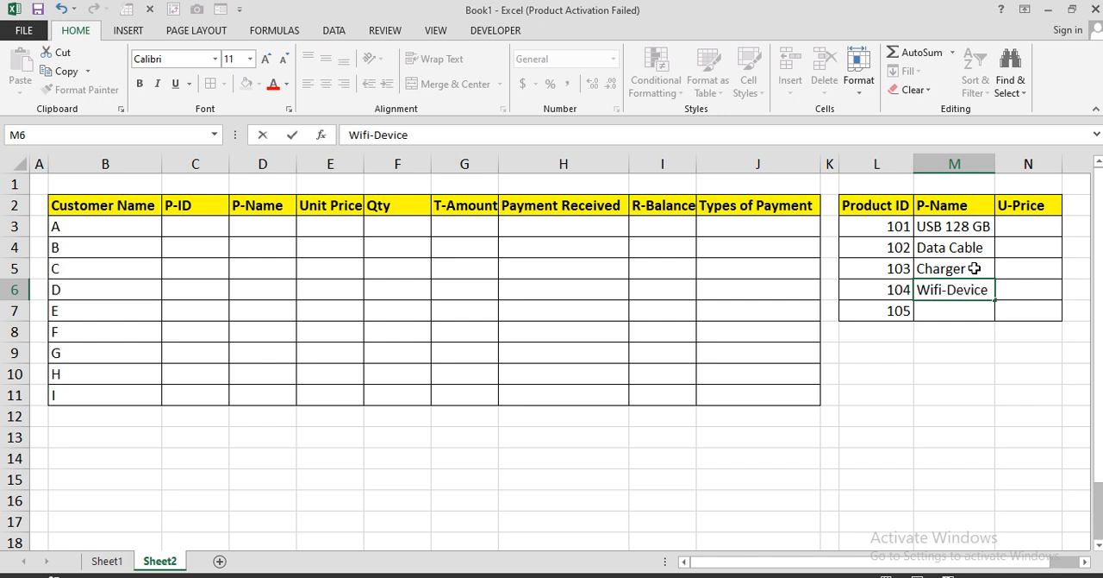
{"action": "key", "text": "Return"}
{"action": "type", "text": "Cam"}
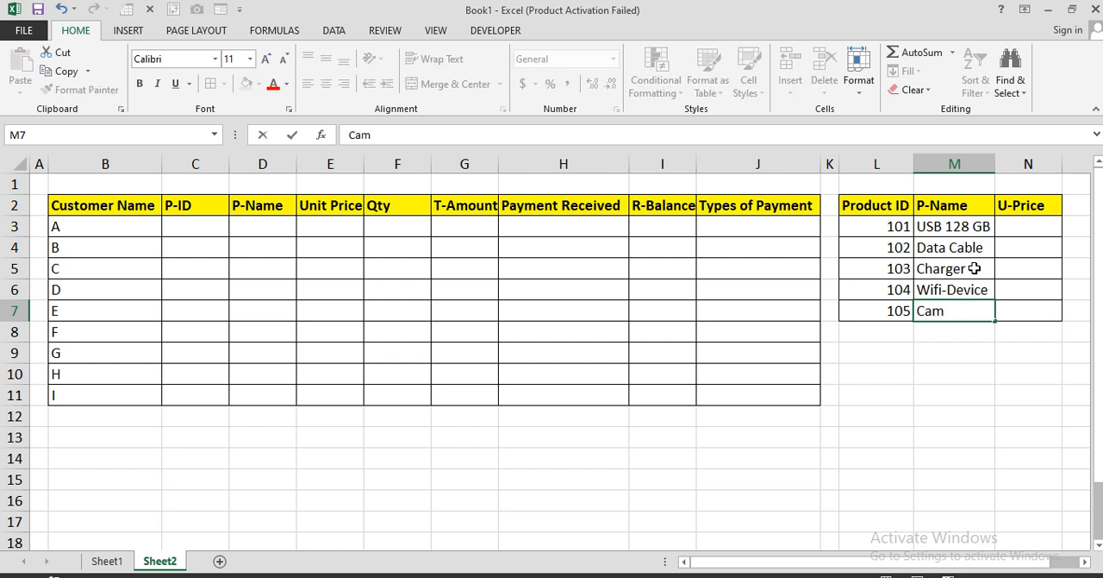
{"action": "key", "text": "Return"}
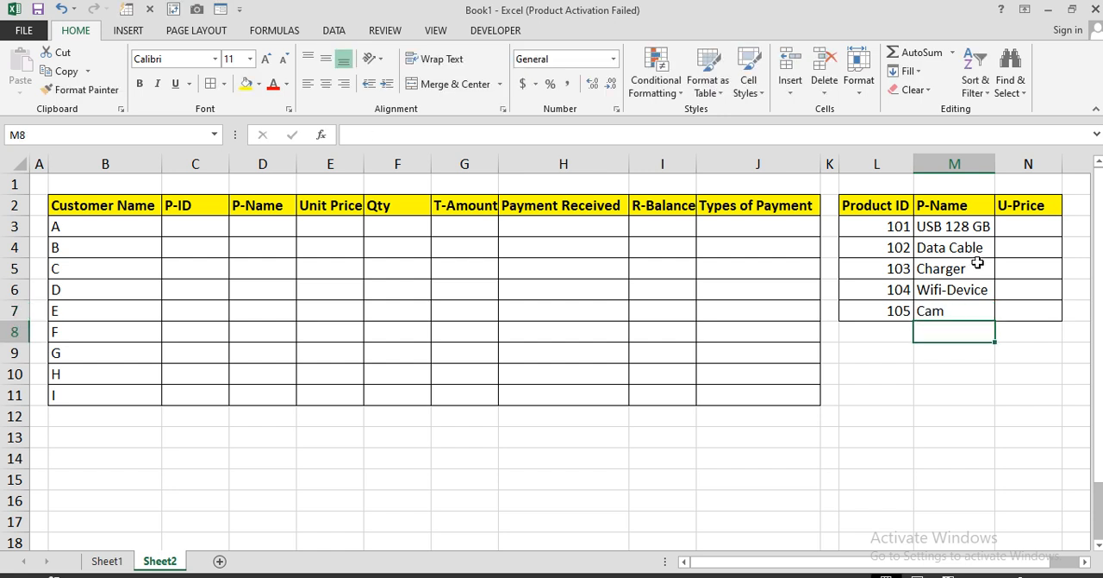
Enter the unit prices 2500 for USB 128 GB in N3 and 500 for Data Cable in N4
{"action": "left_click", "coordinate": [1042, 223]}
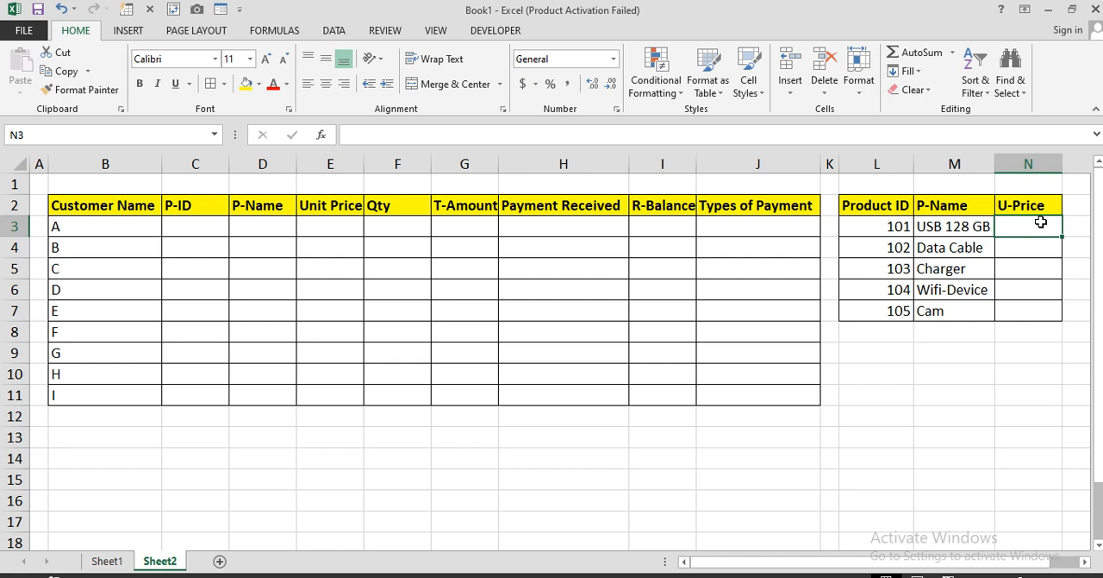
{"action": "type", "text": "25000"}
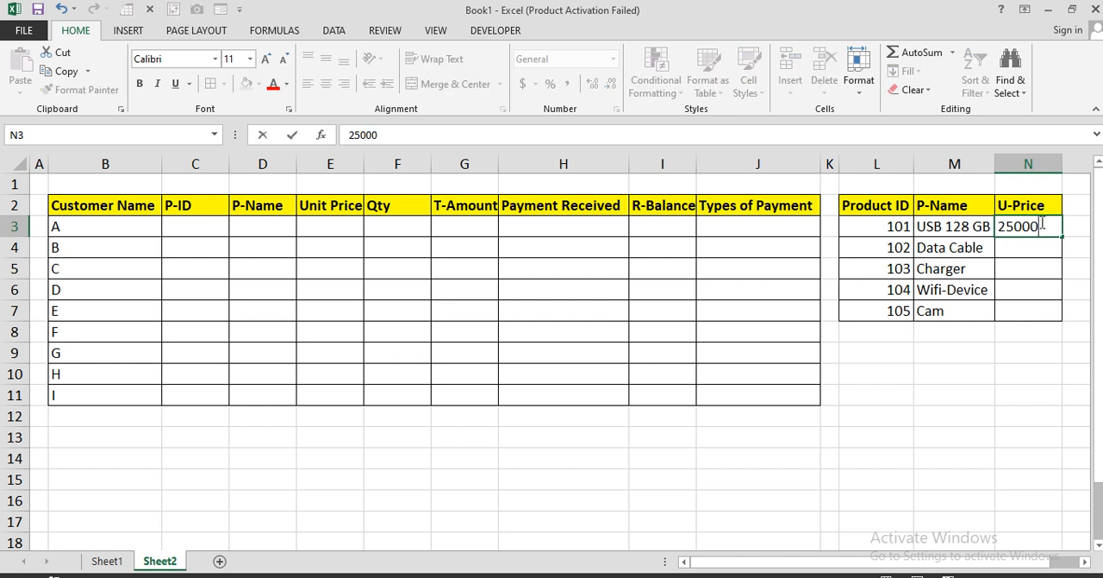
{"action": "key", "text": "BackSpace"}
{"action": "key", "text": "Return"}
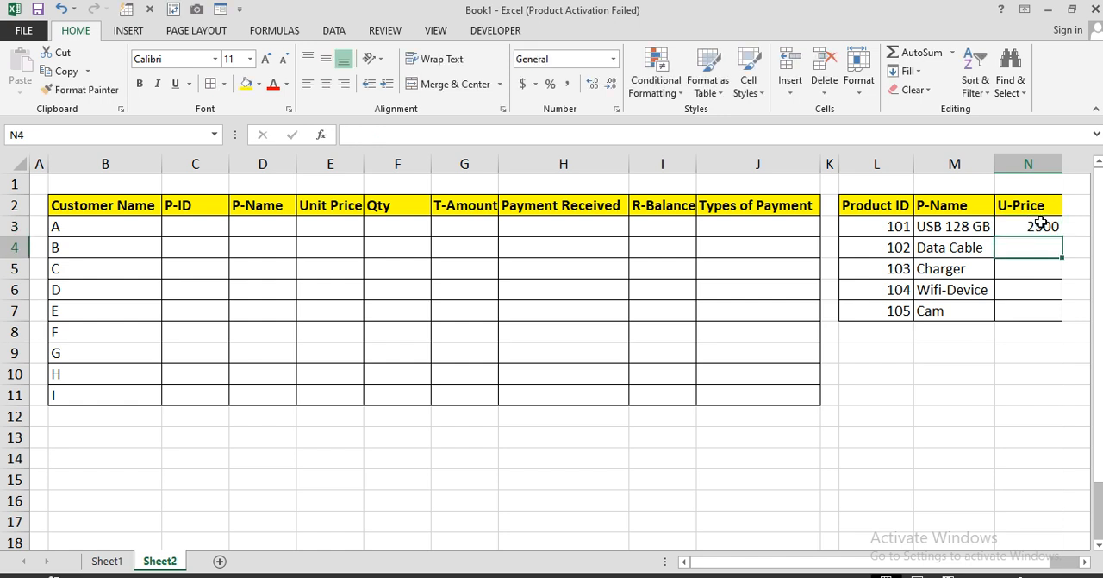
{"action": "type", "text": "500"}
{"action": "key", "text": "Return"}
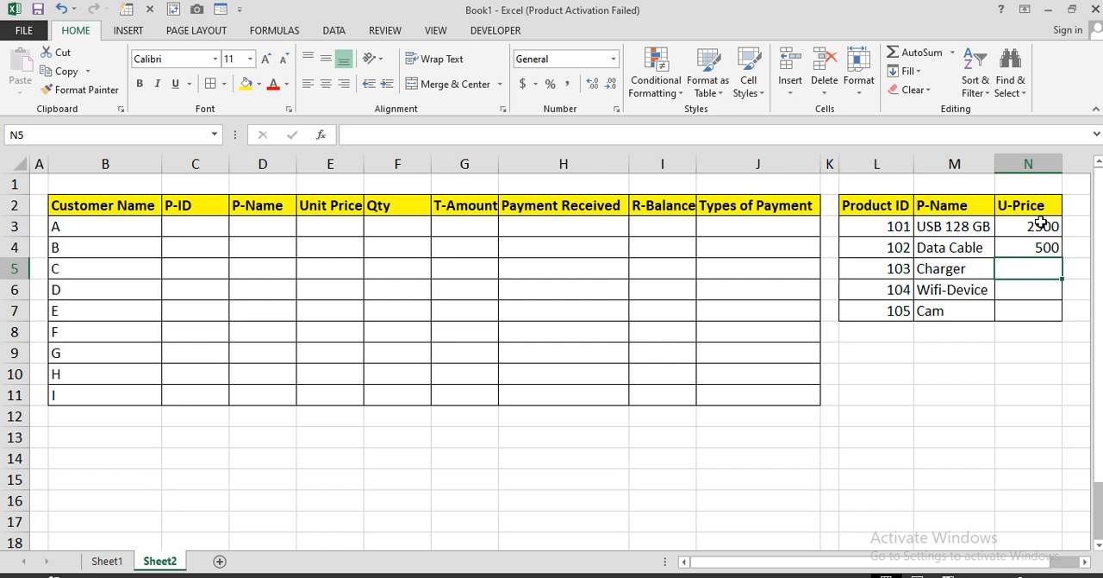
Enter the unit prices 2000, 5500 and 12000 in N5:N7 and apply the comma number style to N3:N7
{"action": "type", "text": "2000"}
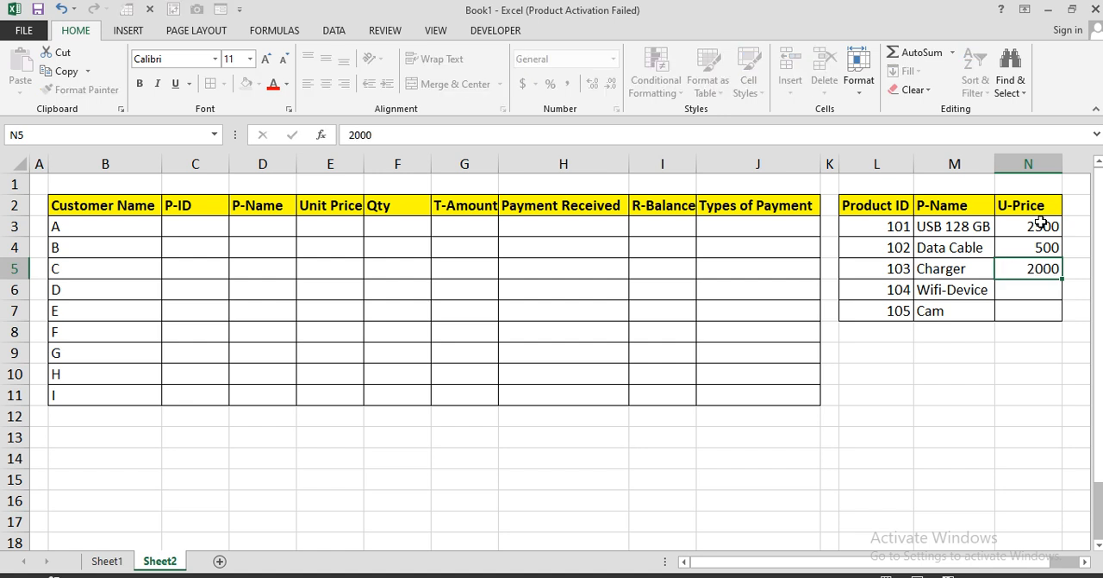
{"action": "key", "text": "Return"}
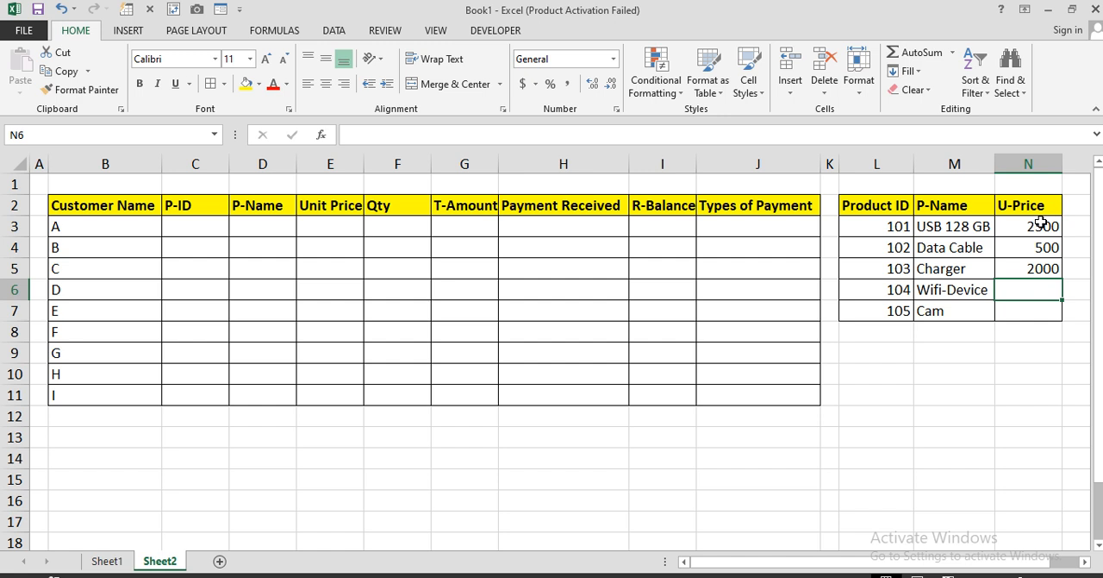
{"action": "type", "text": "5500"}
{"action": "key", "text": "Return"}
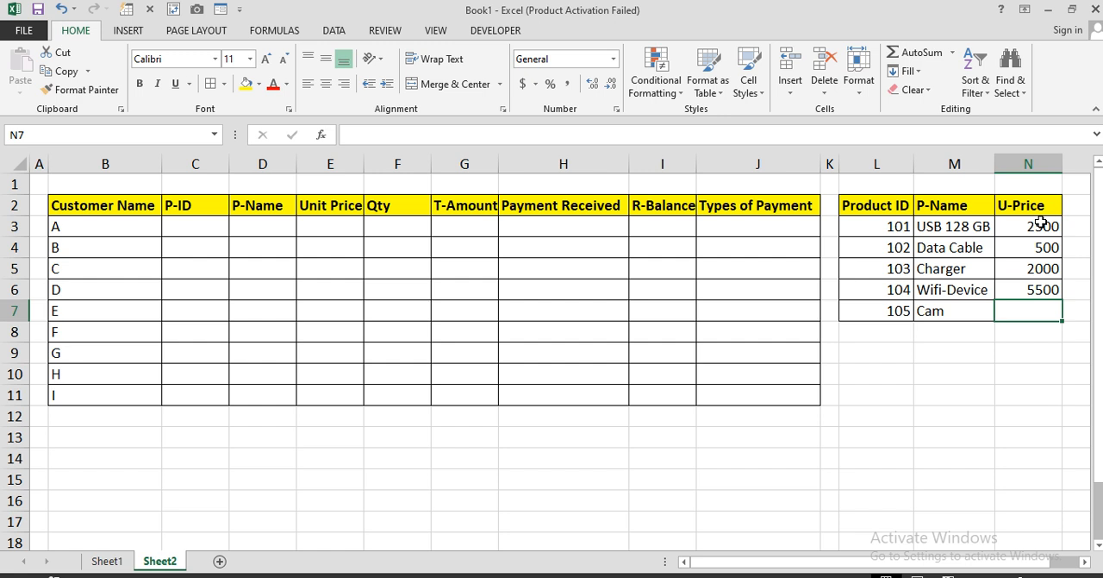
{"action": "type", "text": "12000"}
{"action": "key", "text": "Return"}
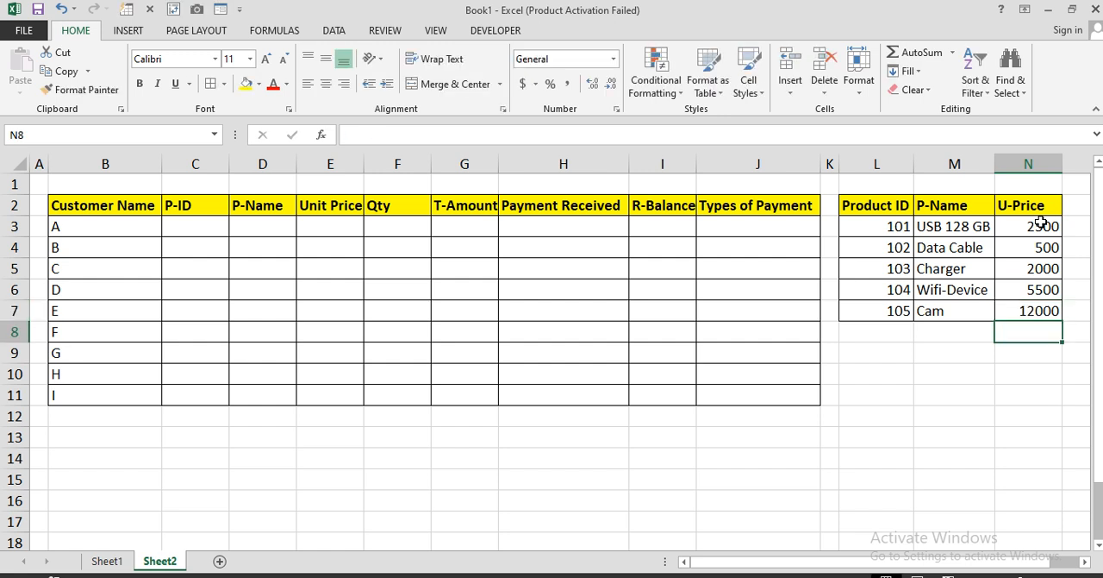
{"action": "left_click_drag", "start_coordinate": [1041, 222], "coordinate": [1037, 307]}
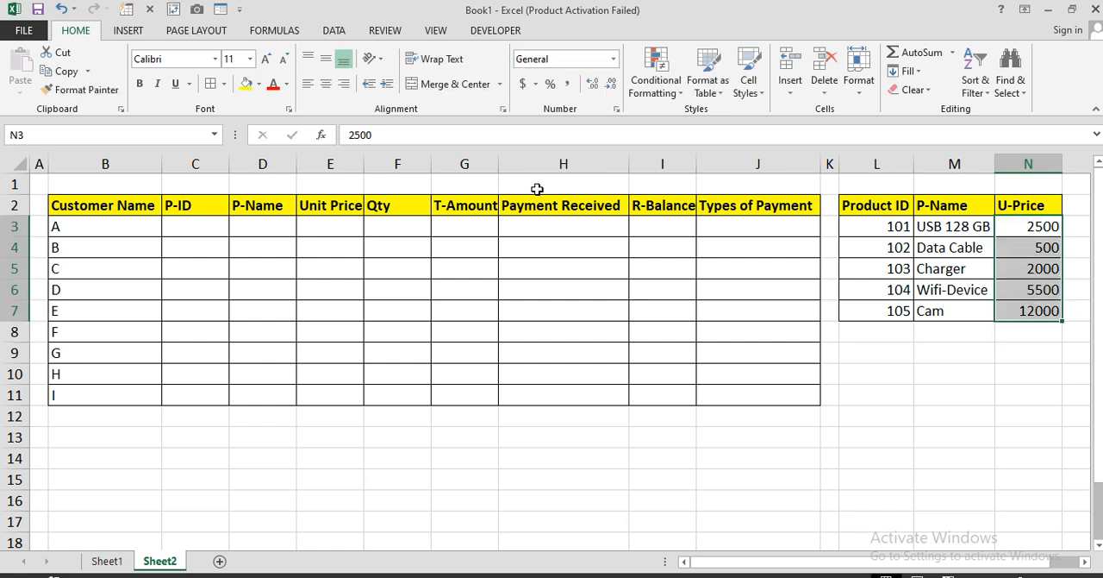
{"action": "left_click", "coordinate": [569, 84]}
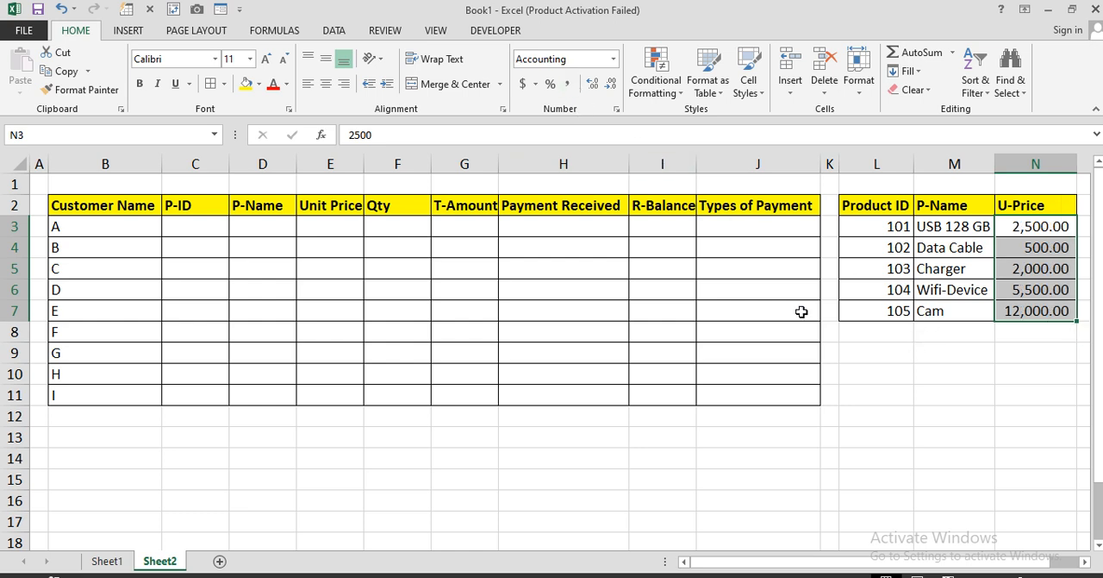
Add list data validation to the P-ID cells C3:C11, using the product IDs in L3:L7 as the source
{"action": "left_click_drag", "start_coordinate": [207, 229], "coordinate": [214, 395]}
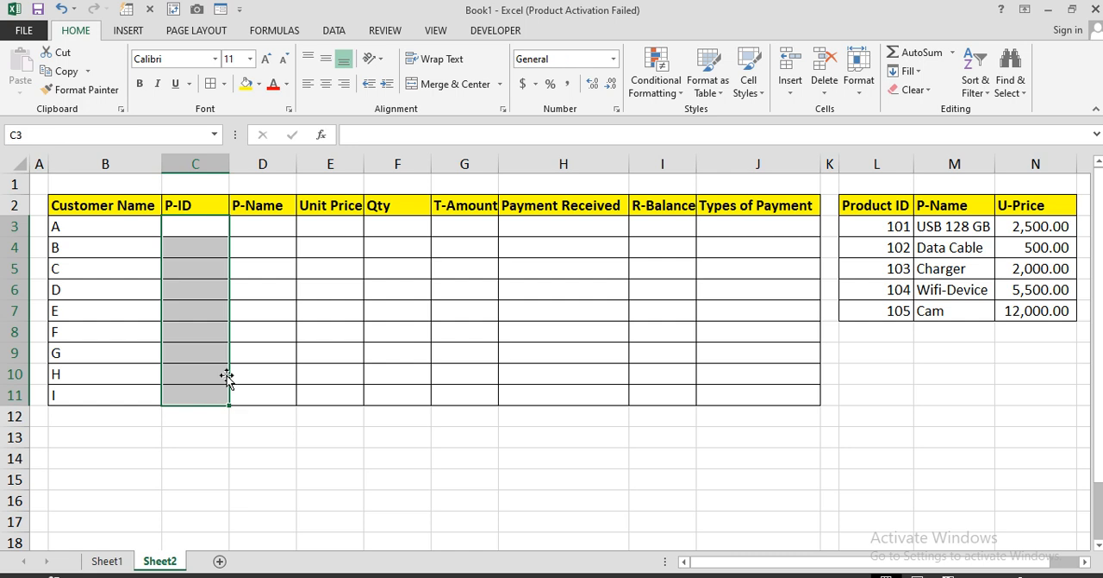
{"action": "left_click", "coordinate": [334, 30]}
{"action": "left_click", "coordinate": [682, 82]}
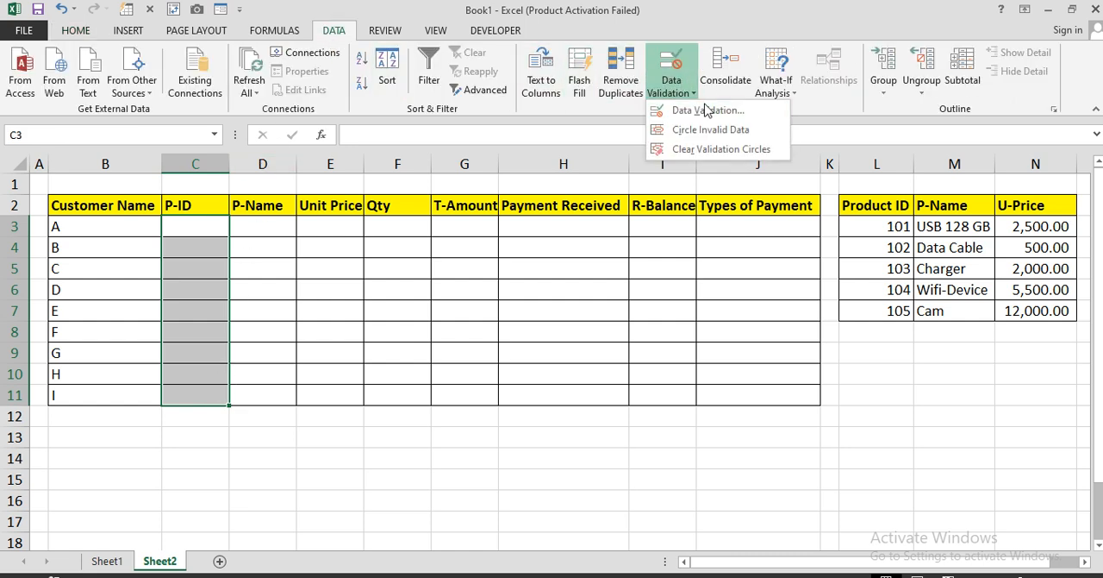
{"action": "left_click", "coordinate": [705, 108]}
{"action": "left_click", "coordinate": [221, 254]}
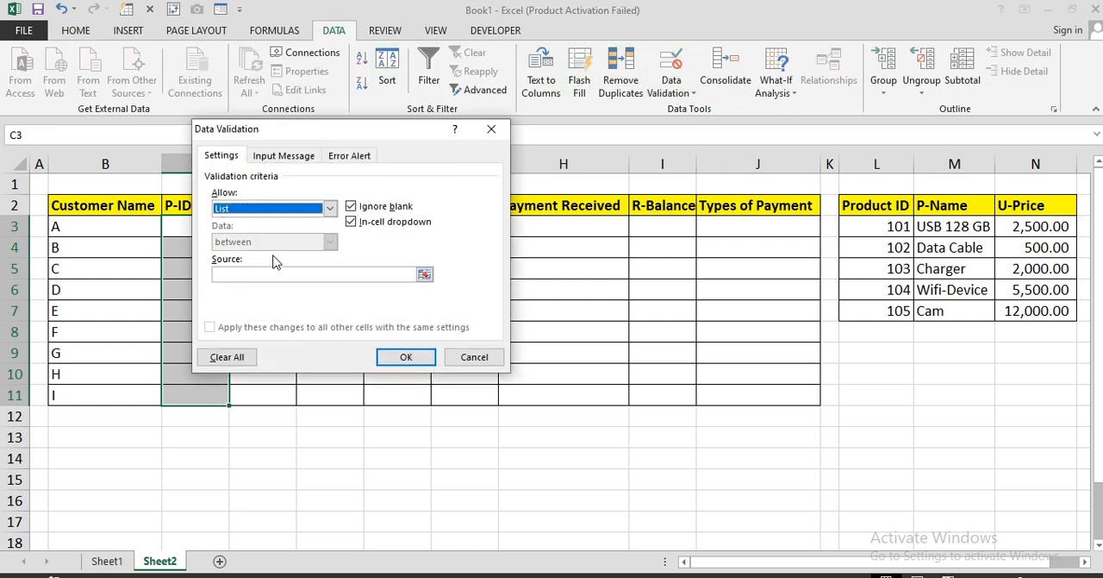
{"action": "left_click", "coordinate": [412, 272]}
{"action": "left_click", "coordinate": [888, 226]}
{"action": "left_click_drag", "start_coordinate": [888, 226], "coordinate": [888, 310]}
{"action": "left_click", "coordinate": [423, 356]}
Choose product ID 101 for customer A in C3 and 102 for customer B in C4
{"action": "left_click", "coordinate": [210, 226]}
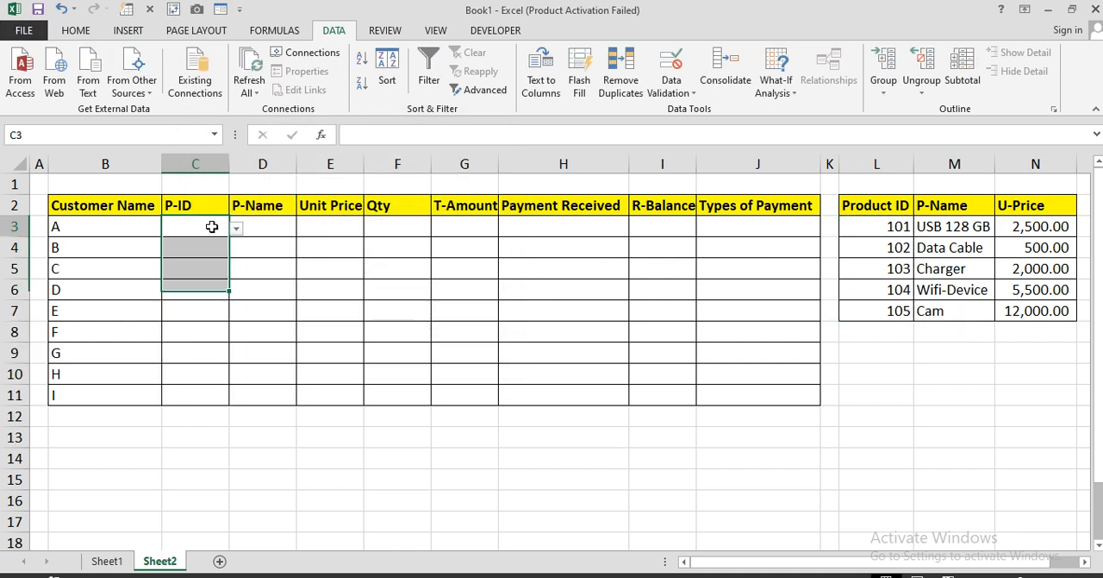
{"action": "left_click", "coordinate": [237, 227]}
{"action": "left_click", "coordinate": [212, 243]}
{"action": "left_click", "coordinate": [216, 248]}
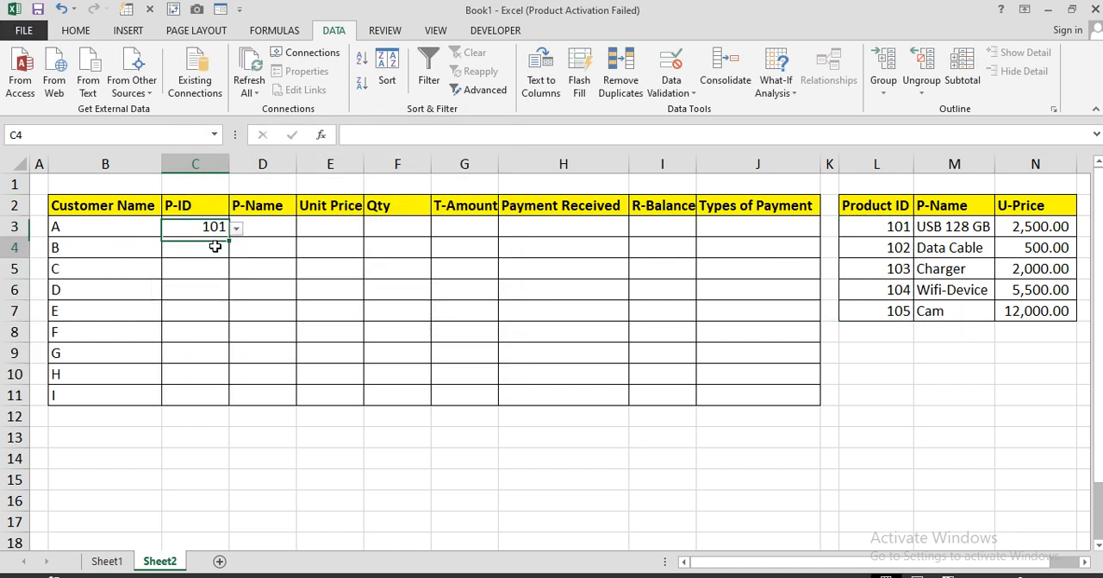
{"action": "left_click", "coordinate": [236, 249]}
{"action": "left_click", "coordinate": [212, 279]}
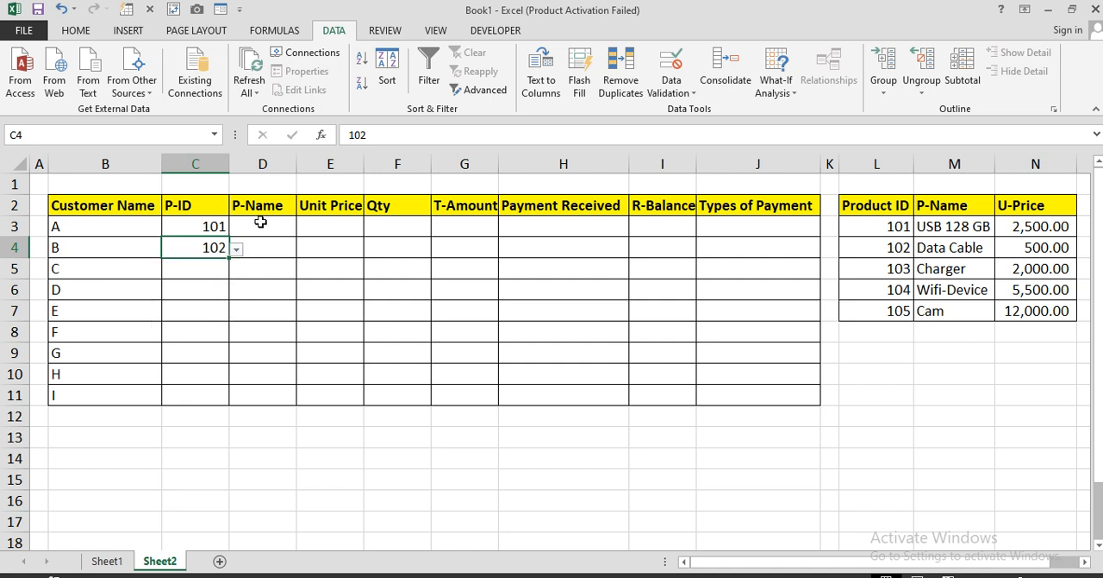
Begin a formula in P-Name cell D3 with a VLOOKUP function nested inside IFERROR
{"action": "left_click", "coordinate": [263, 225]}
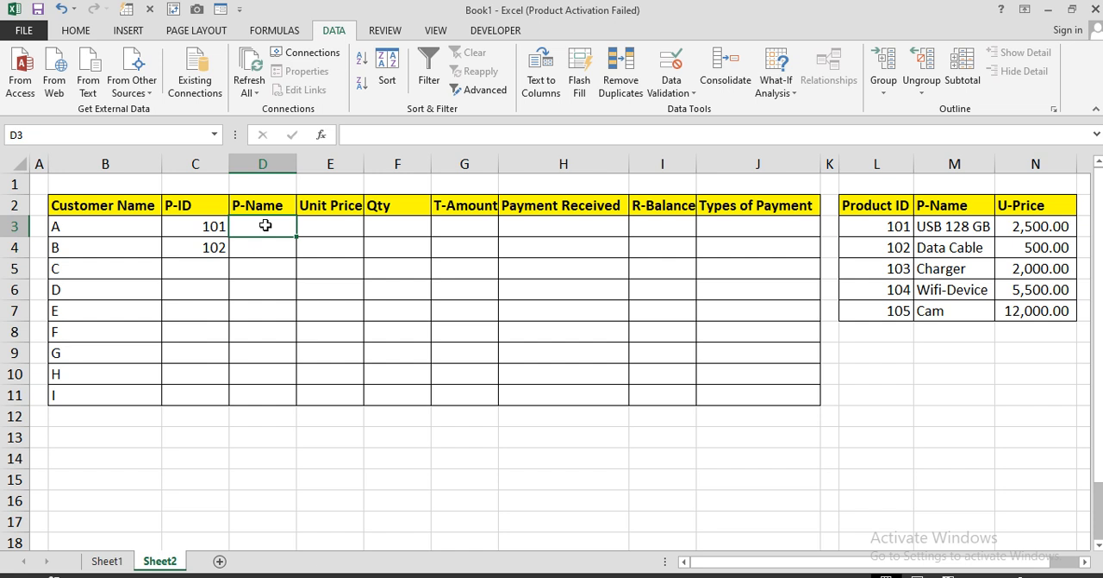
{"action": "left_click_drag", "start_coordinate": [202, 229], "coordinate": [212, 249]}
{"action": "left_click", "coordinate": [264, 224]}
{"action": "type", "text": "=i"}
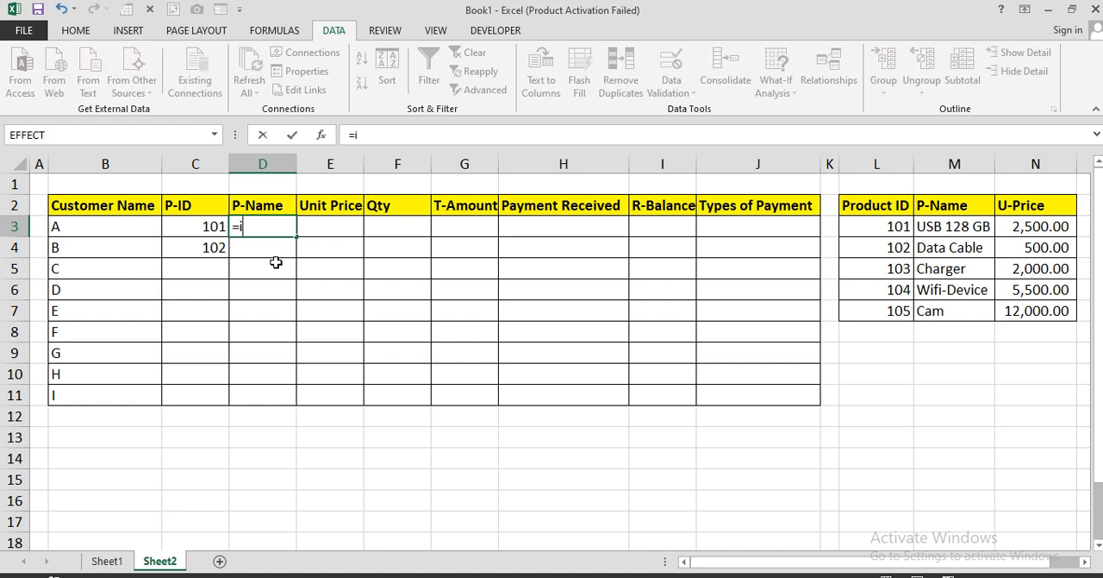
{"action": "type", "text": "fer"}
{"action": "key", "text": "Tab"}
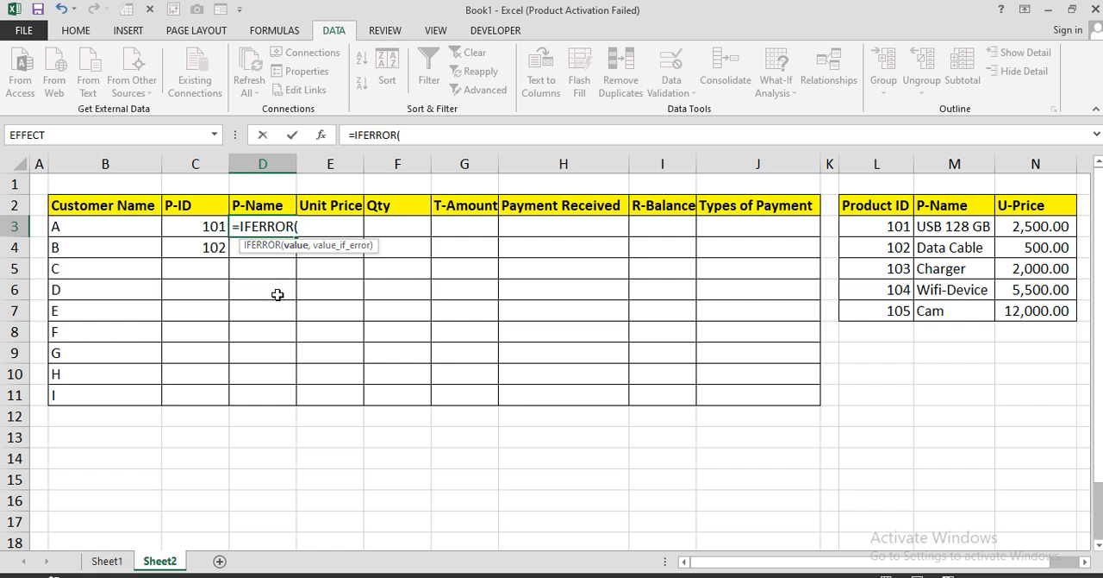
{"action": "type", "text": "vlo"}
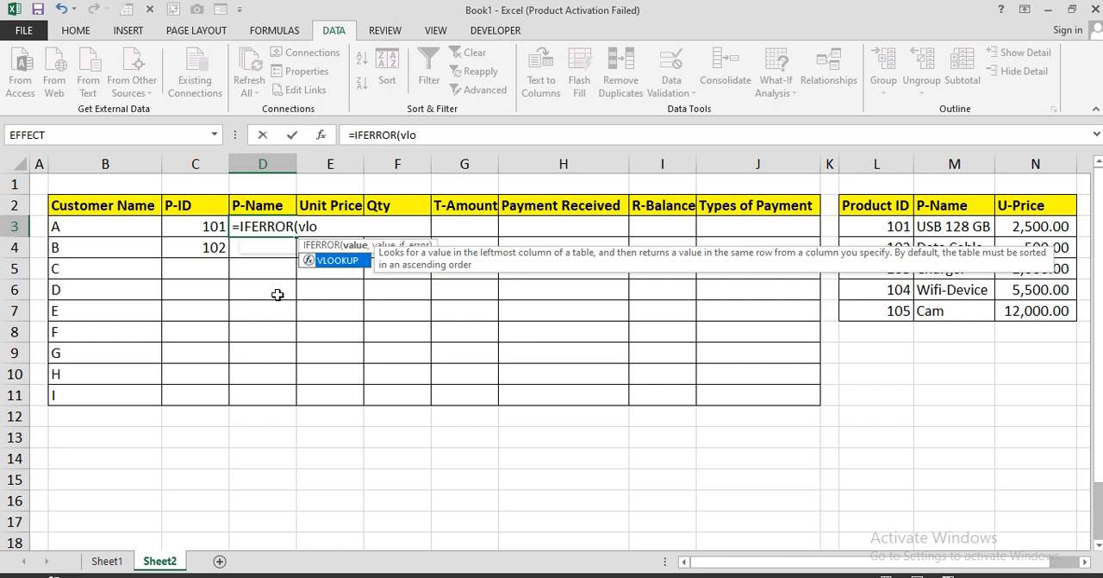
{"action": "key", "text": "Tab"}
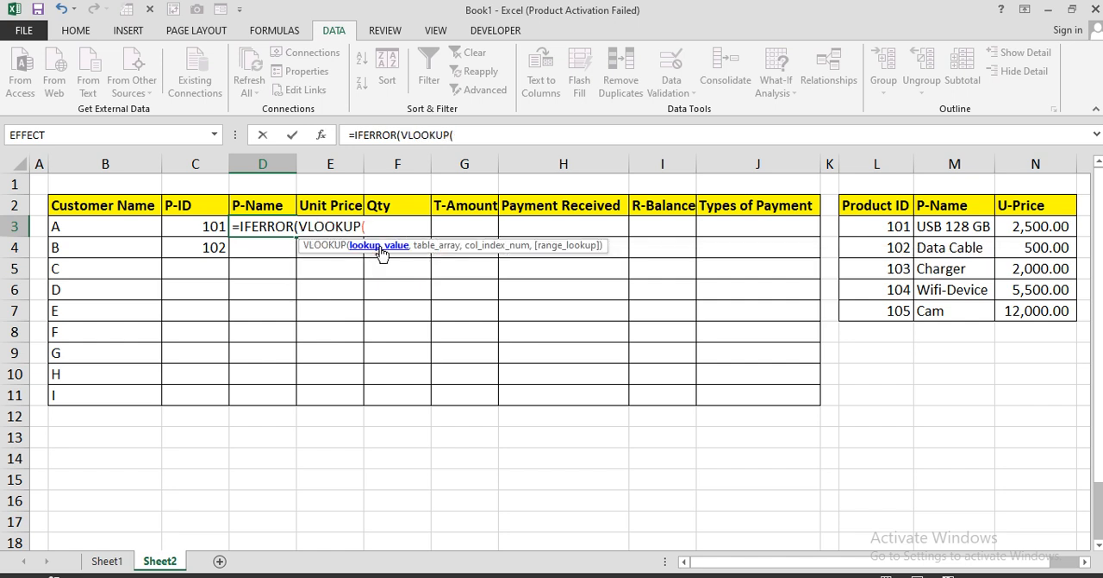
Give the VLOOKUP in D3 the column-locked lookup value $C3 and the absolute table range $L$2:$N$7
{"action": "left_click", "coordinate": [189, 224]}
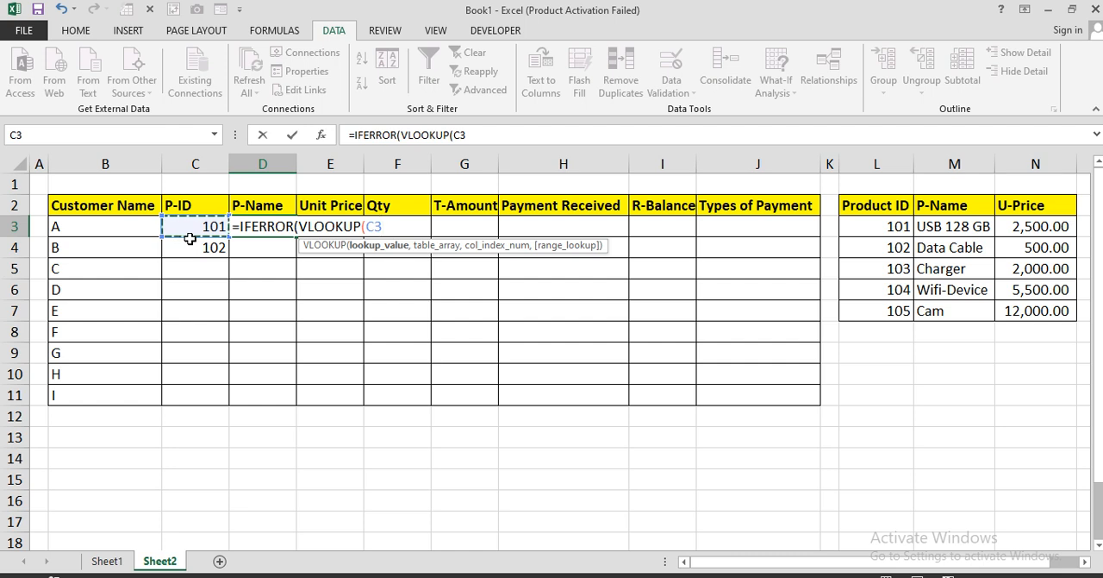
{"action": "key", "text": "F4"}
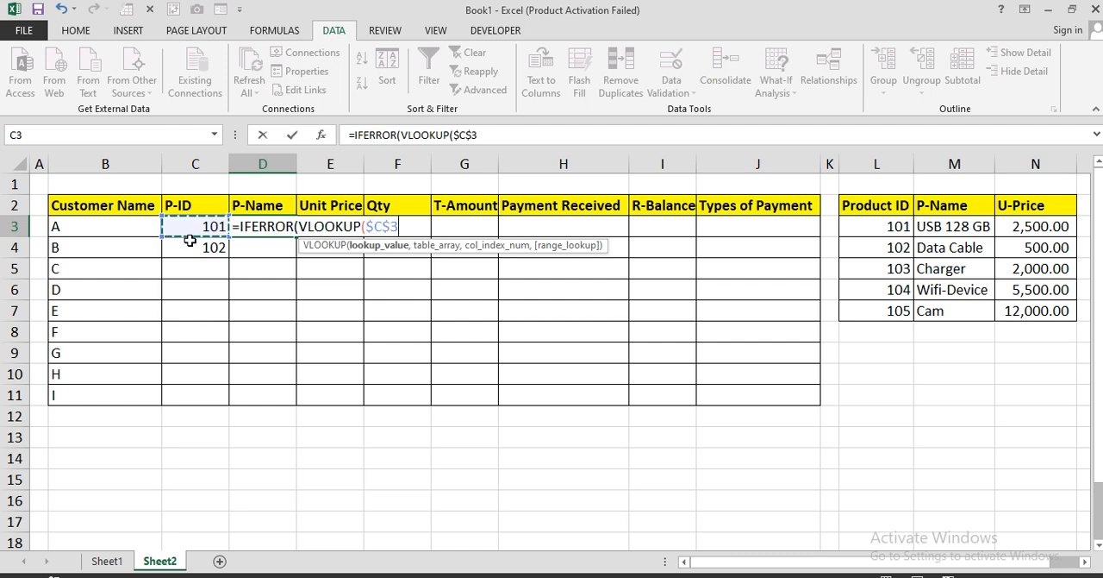
{"action": "key", "text": "F4"}
{"action": "key", "text": "F4"}
{"action": "type", "text": ","}
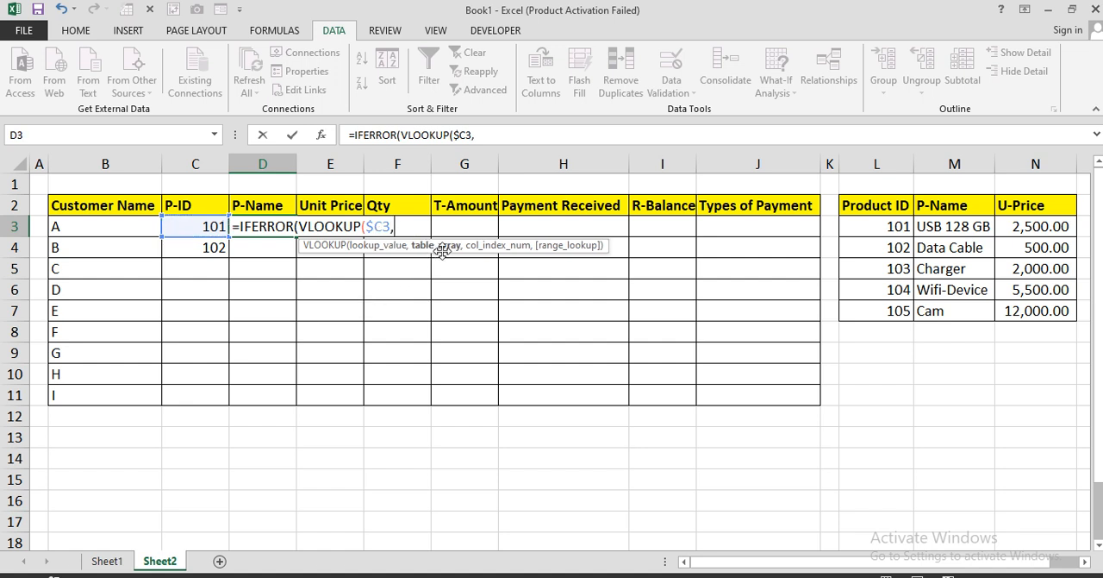
{"action": "left_click_drag", "start_coordinate": [852, 207], "coordinate": [1006, 291]}
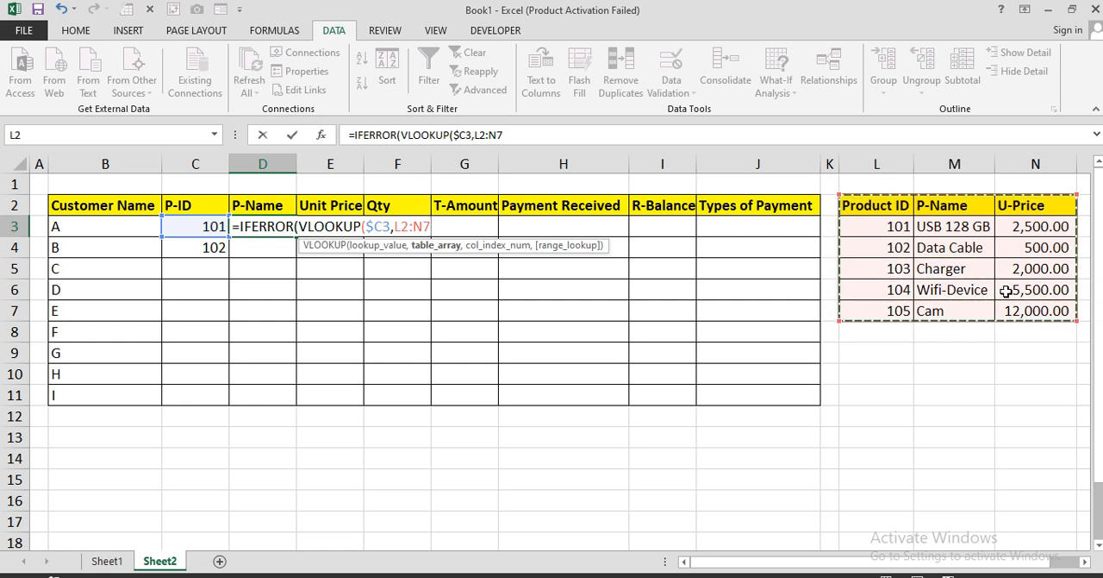
{"action": "key", "text": "F4"}
{"action": "type", "text": ","}
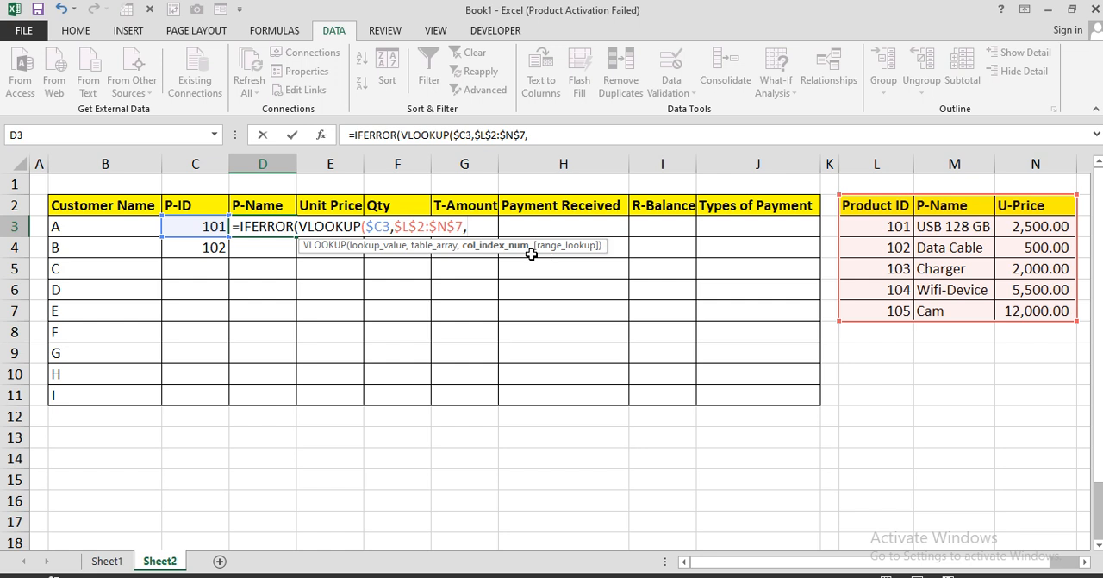
{"action": "type", "text": "col"}
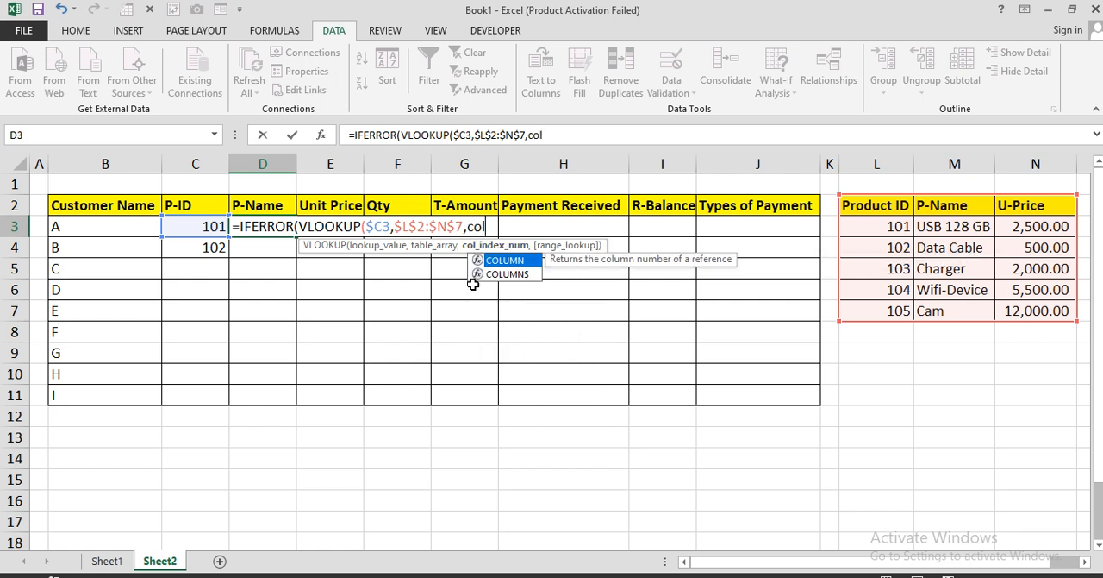
{"action": "type", "text": "um"}
Add COLUMNS($L$8:L8) as the column index of the VLOOKUP in D3, with only the first L8 reference absolute
{"action": "key", "text": "Down"}
{"action": "key", "text": "Tab"}
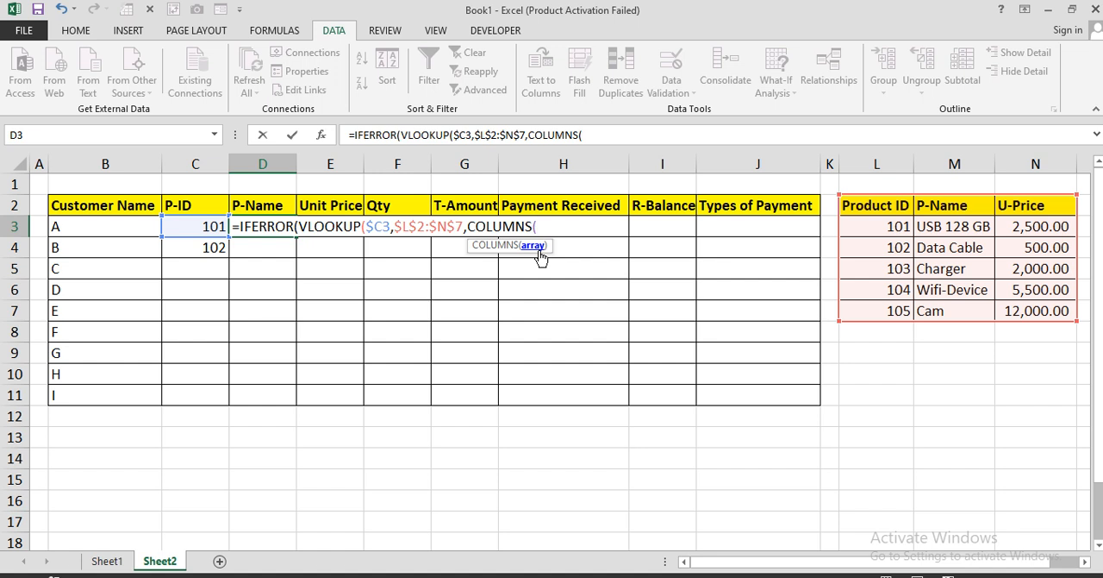
{"action": "left_click", "coordinate": [866, 332]}
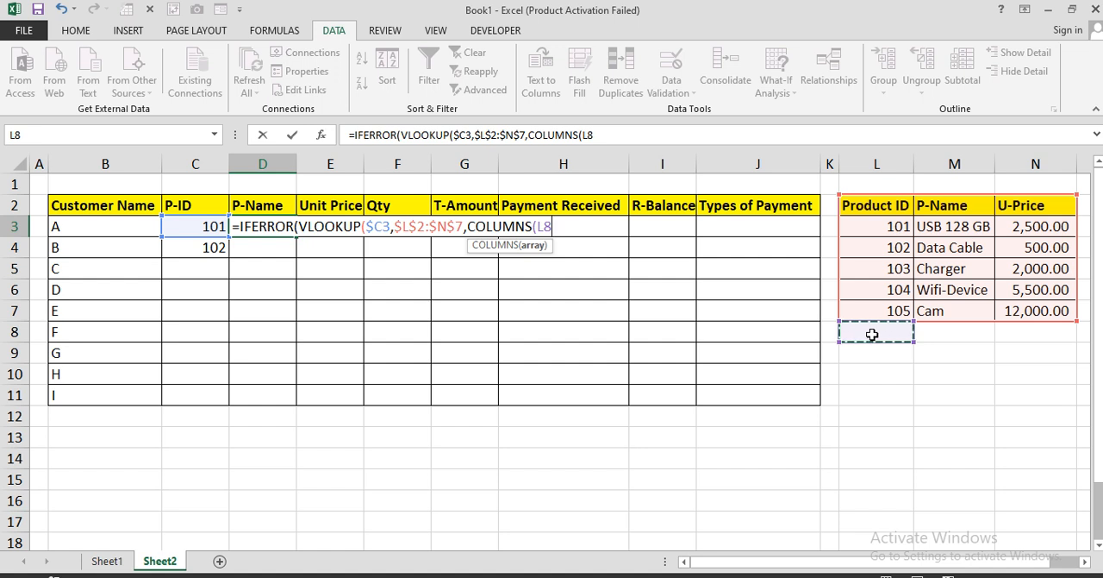
{"action": "type", "text": ":L8)"}
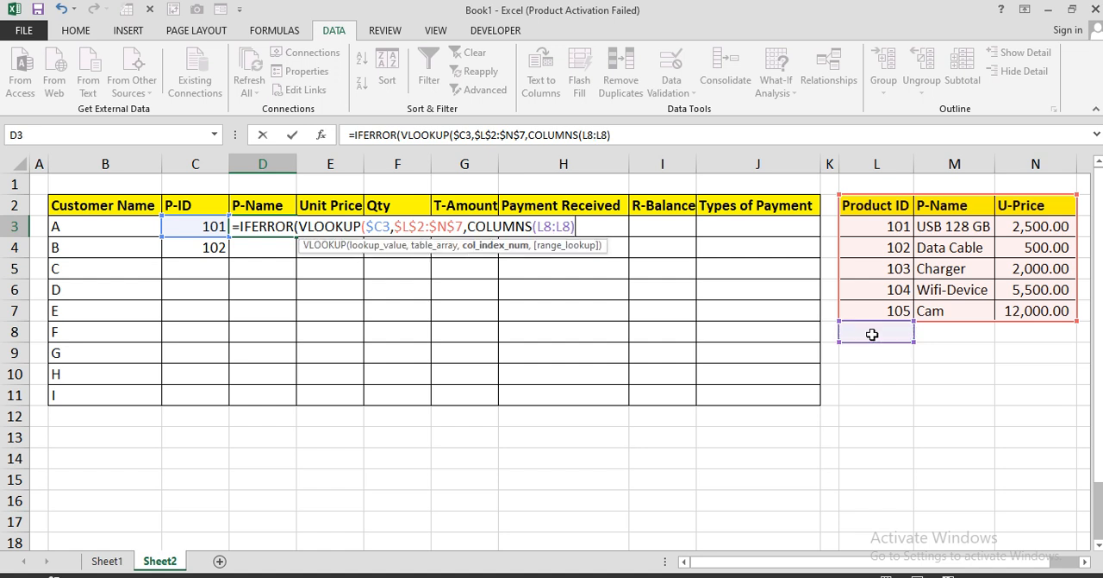
{"action": "left_click", "coordinate": [538, 226]}
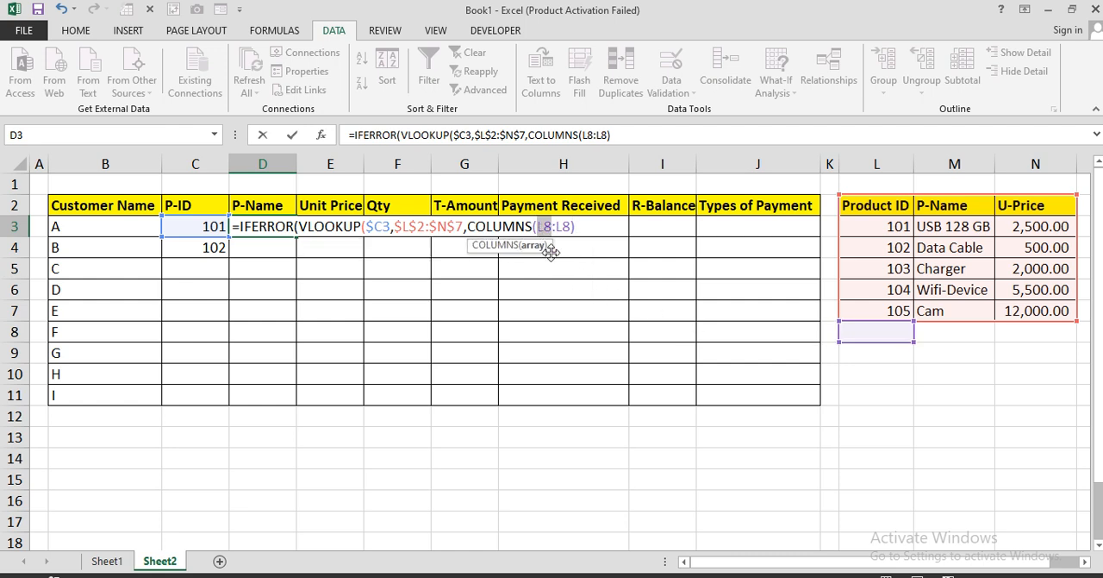
{"action": "key", "text": "F4"}
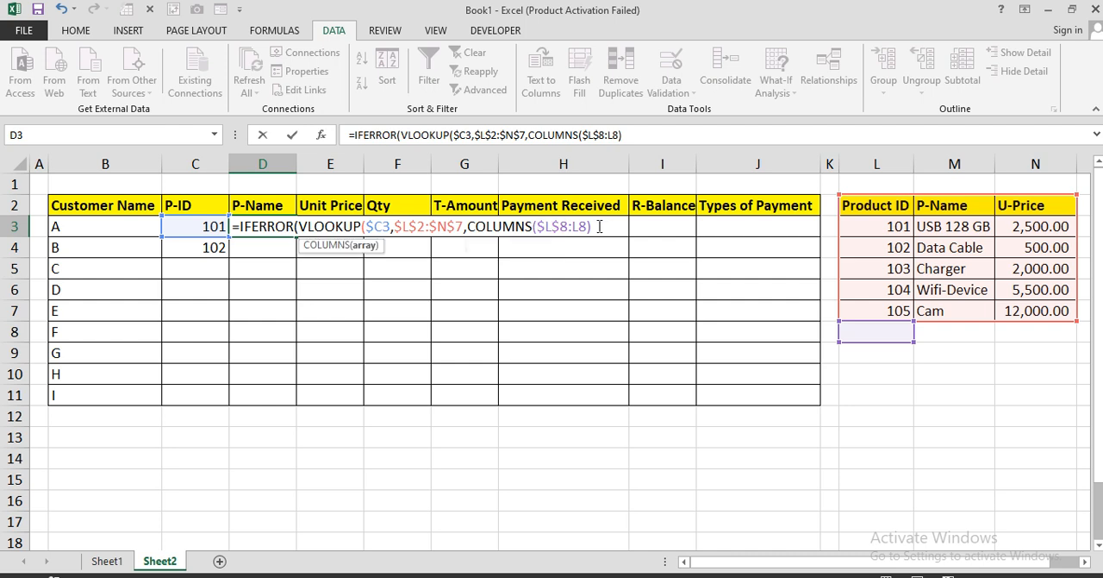
Complete the D3 formula with +1 on the column index, 0 for exact match and "" as the error value
{"action": "left_click", "coordinate": [599, 225]}
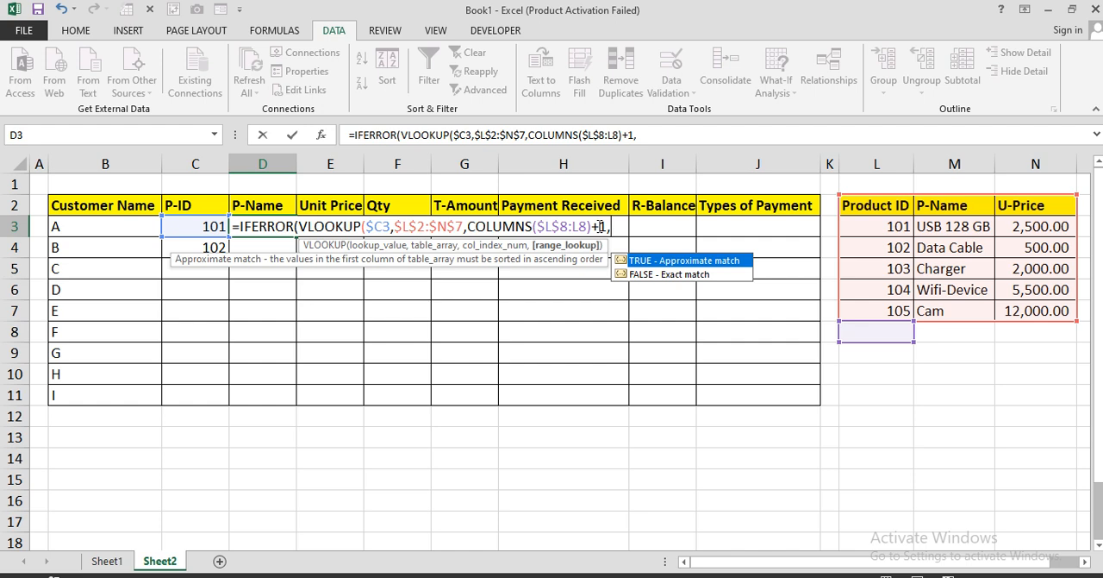
{"action": "type", "text": "+1,0)"}
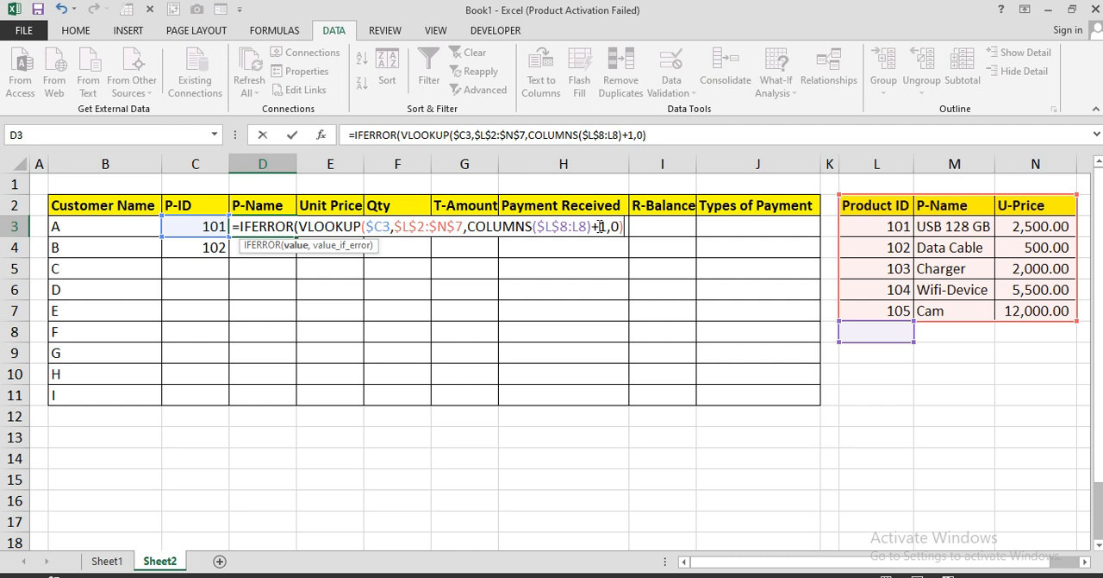
{"action": "type", "text": ","}
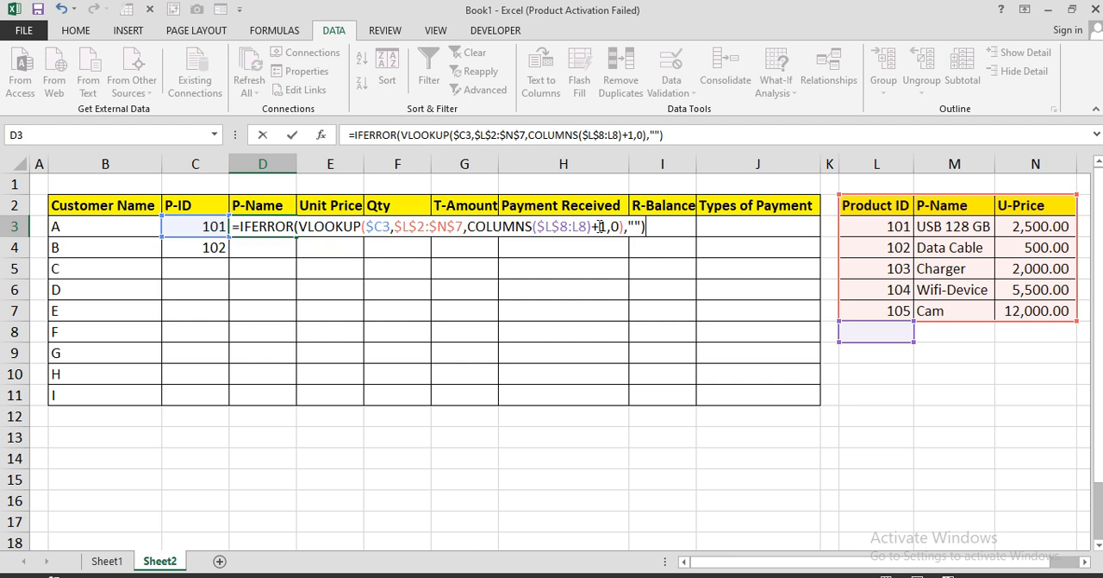
{"action": "key", "text": "Return"}
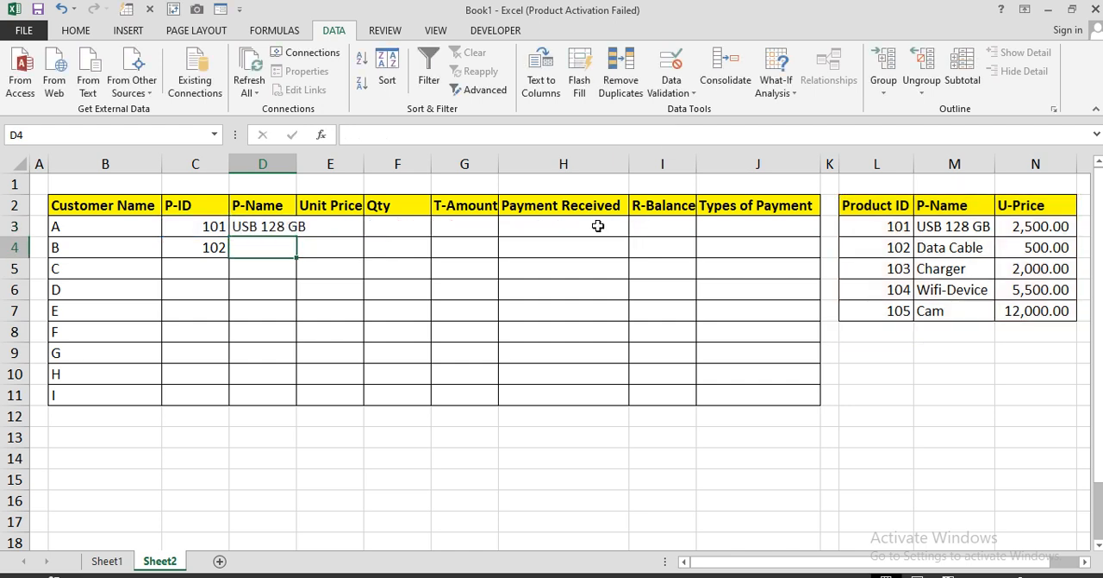
Fit column D to its content and copy the lookup formula from D3 down to D4
{"action": "double_click", "coordinate": [296, 164]}
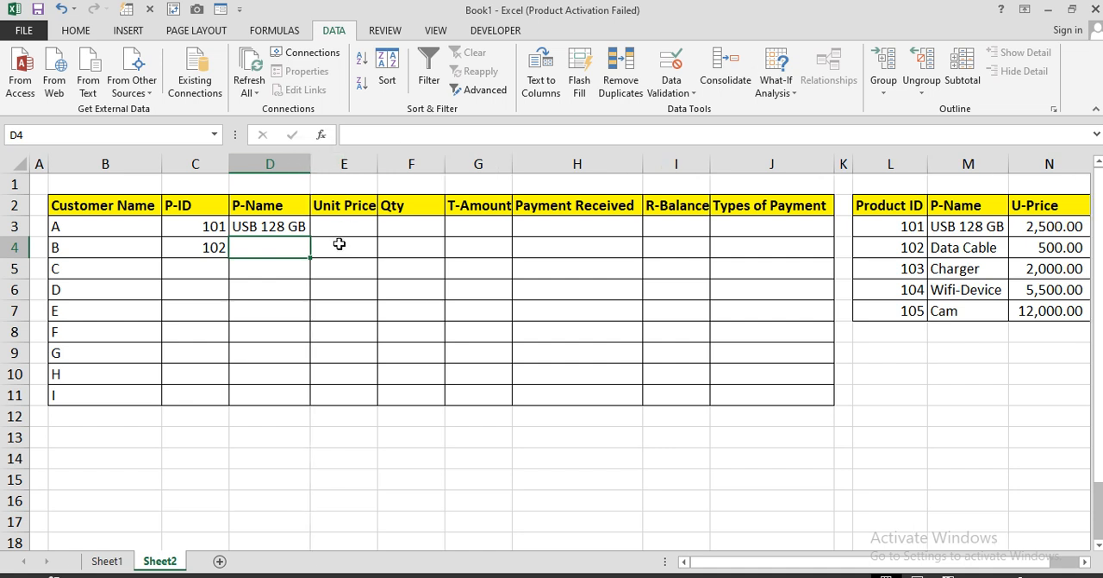
{"action": "left_click", "coordinate": [291, 226]}
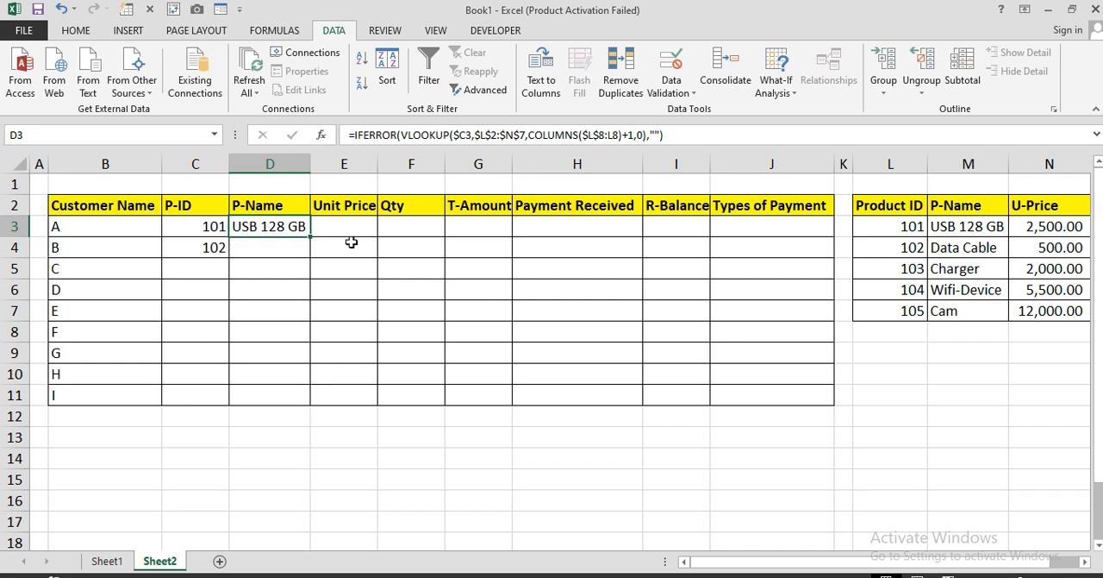
{"action": "left_click_drag", "start_coordinate": [311, 253], "coordinate": [312, 257]}
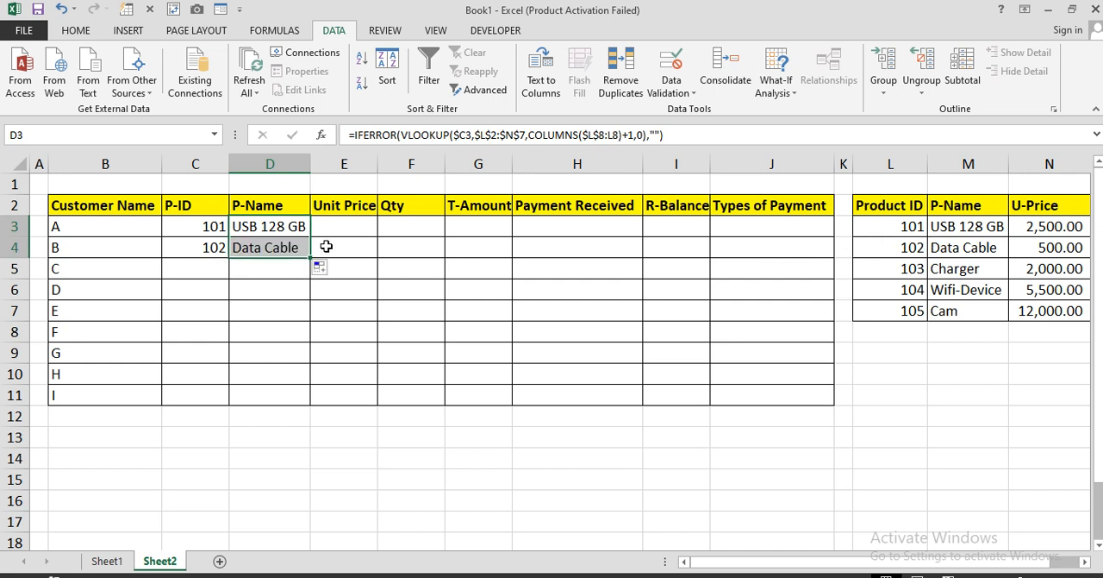
Widen the Unit Price column slightly and fill the lookup formula down to D11 and across to E3:E11
{"action": "left_click_drag", "start_coordinate": [377, 163], "coordinate": [382, 164]}
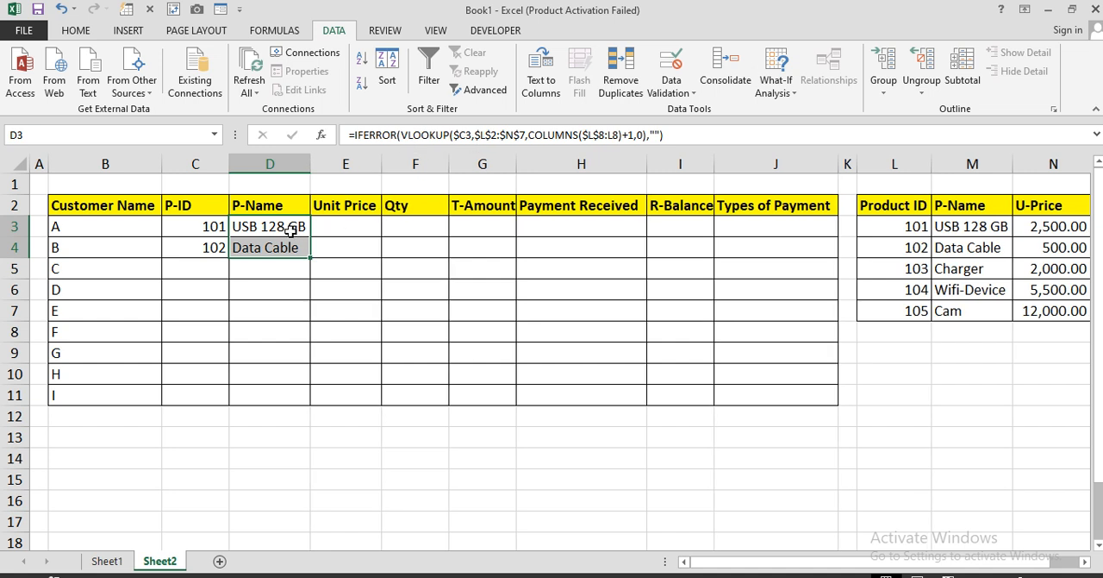
{"action": "left_click_drag", "start_coordinate": [308, 257], "coordinate": [298, 398]}
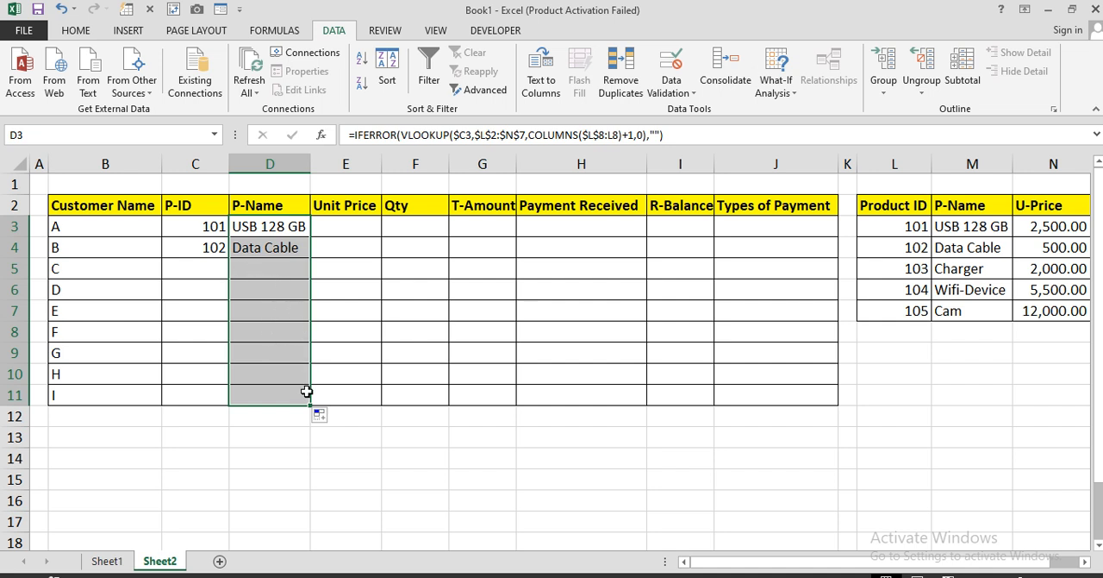
{"action": "left_click_drag", "start_coordinate": [311, 402], "coordinate": [381, 403]}
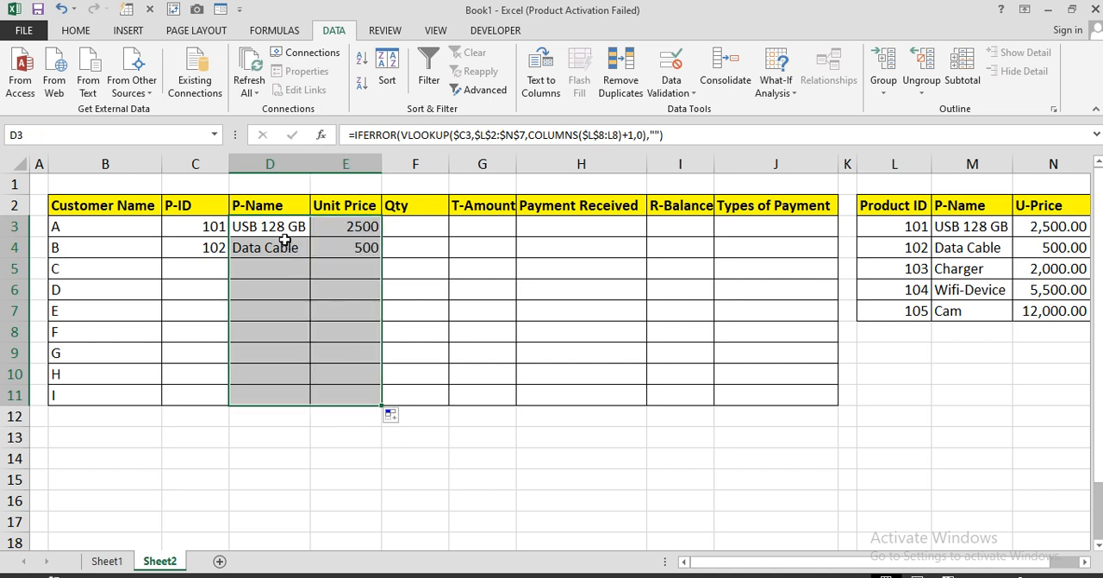
Choose product ID 105 from the dropdown for customer C in C5
{"action": "left_click_drag", "start_coordinate": [220, 228], "coordinate": [340, 229]}
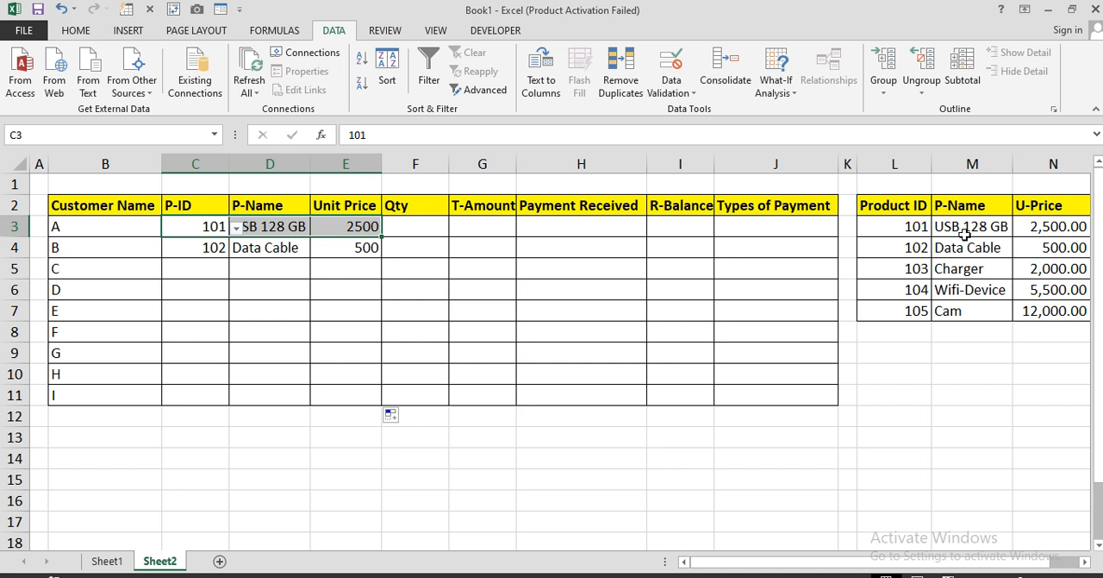
{"action": "left_click_drag", "start_coordinate": [915, 226], "coordinate": [1027, 225]}
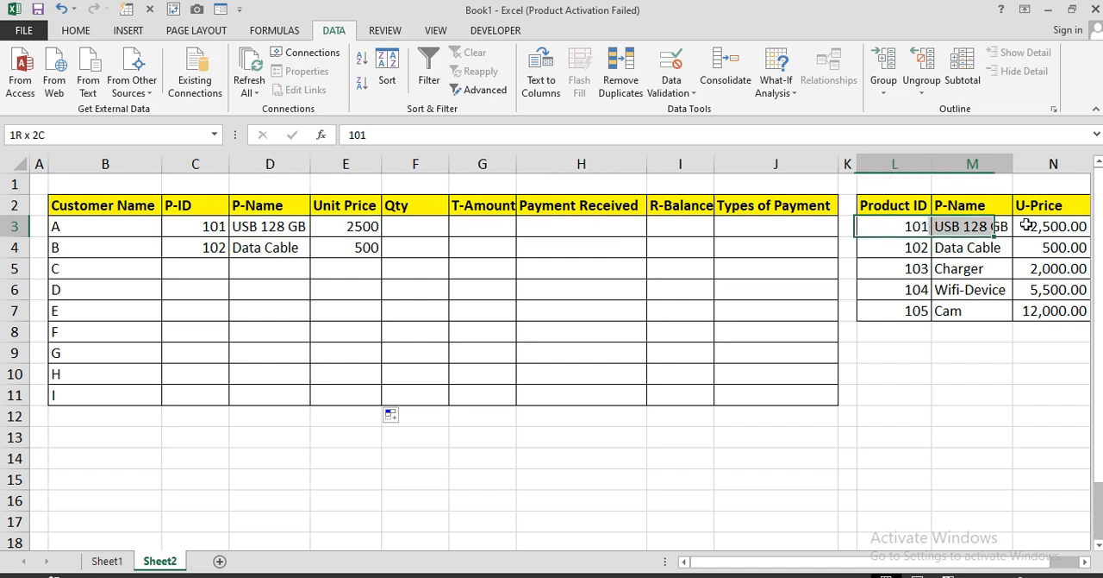
{"action": "left_click", "coordinate": [221, 265]}
{"action": "left_click", "coordinate": [237, 272]}
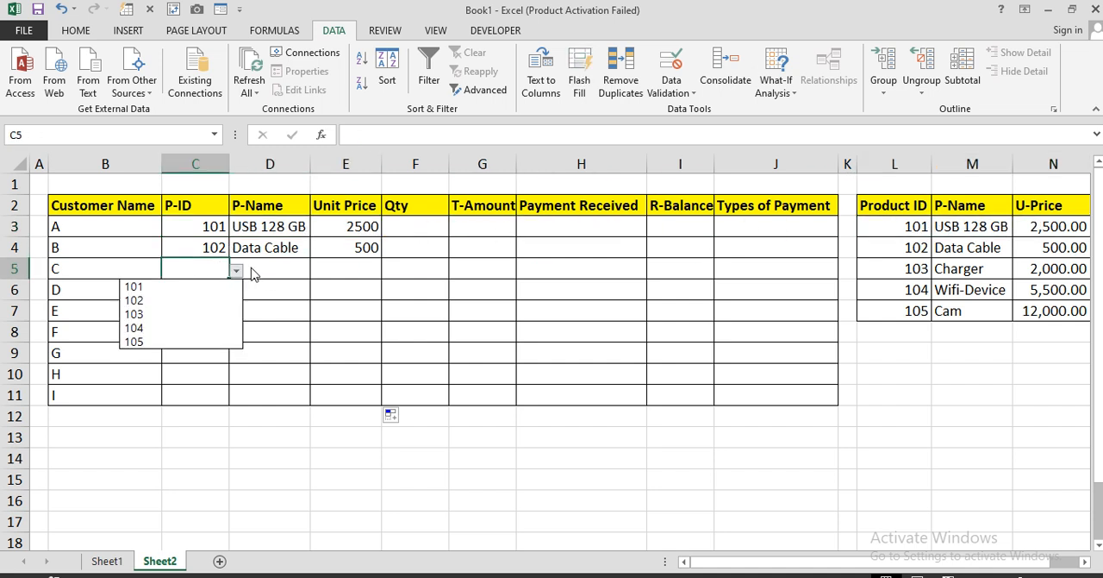
{"action": "left_click", "coordinate": [188, 342]}
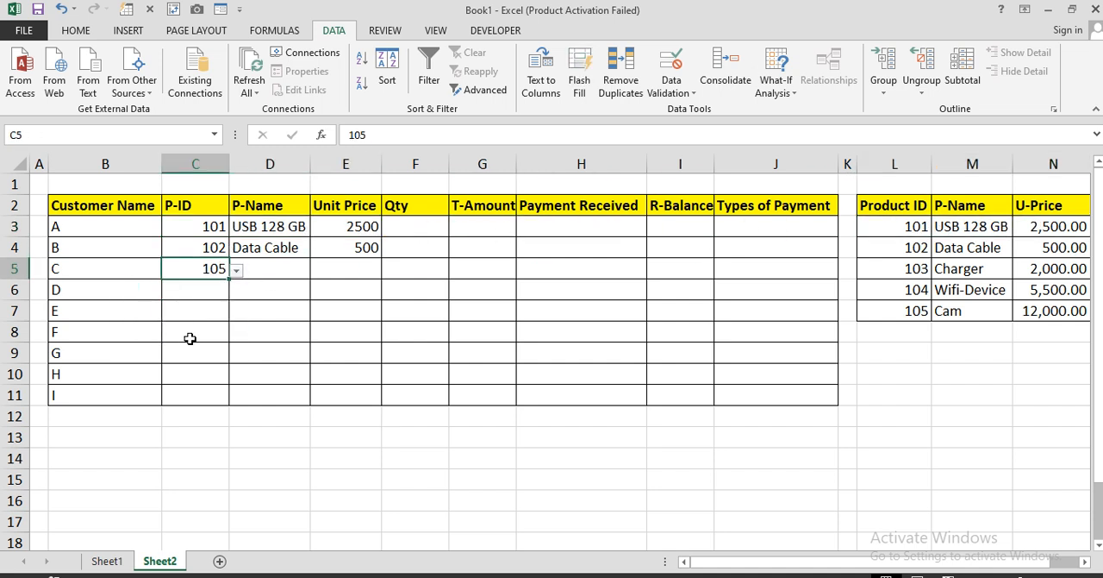
{"action": "left_click", "coordinate": [255, 339]}
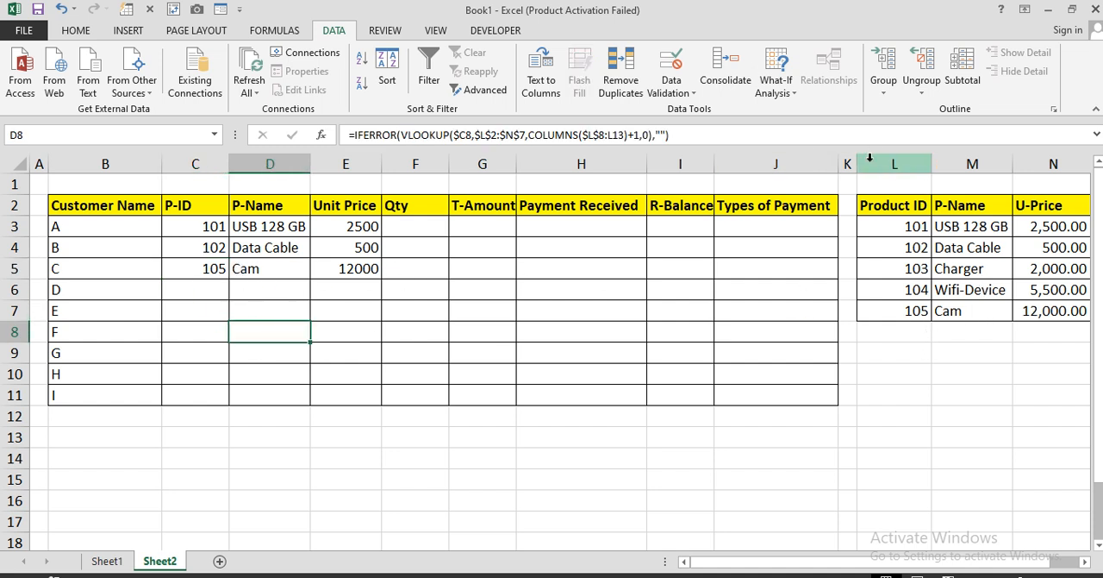
Narrow spacer column K slightly and choose product ID 103 from the dropdown for customer D in C6
{"action": "left_click_drag", "start_coordinate": [857, 166], "coordinate": [850, 165]}
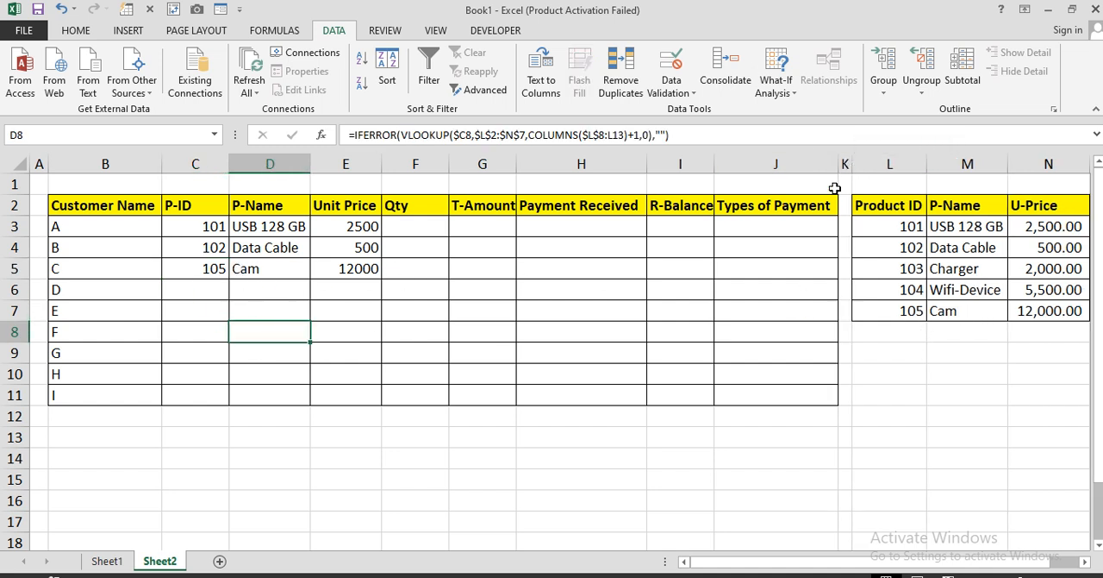
{"action": "left_click", "coordinate": [216, 290]}
{"action": "left_click", "coordinate": [235, 291]}
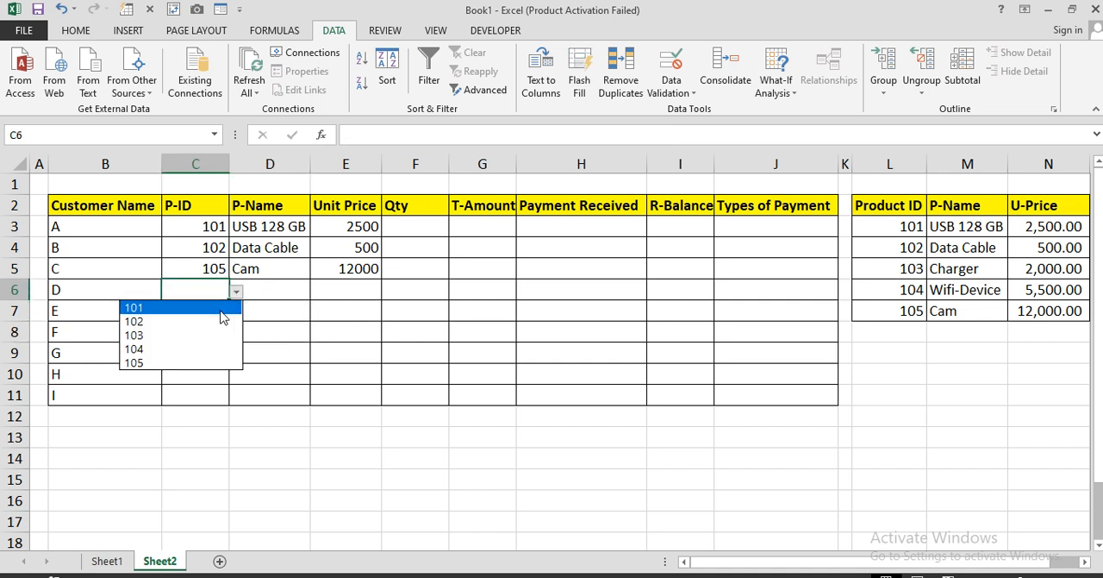
{"action": "left_click", "coordinate": [217, 333]}
{"action": "left_click", "coordinate": [252, 311]}
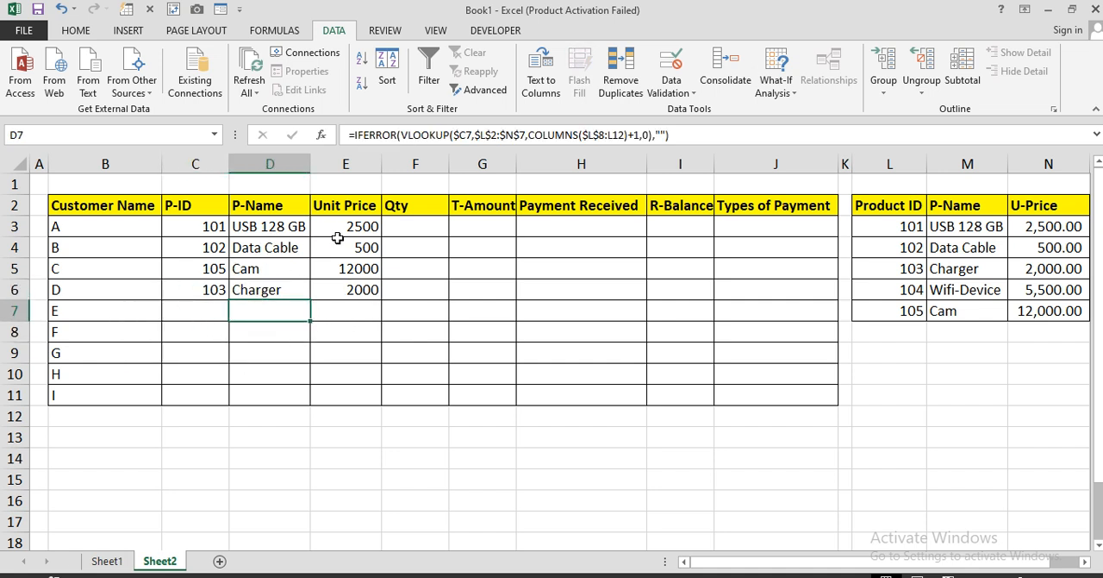
Enter the quantities 2, 3, 5 and 6 for customers A to D in F3:F6
{"action": "left_click", "coordinate": [414, 225]}
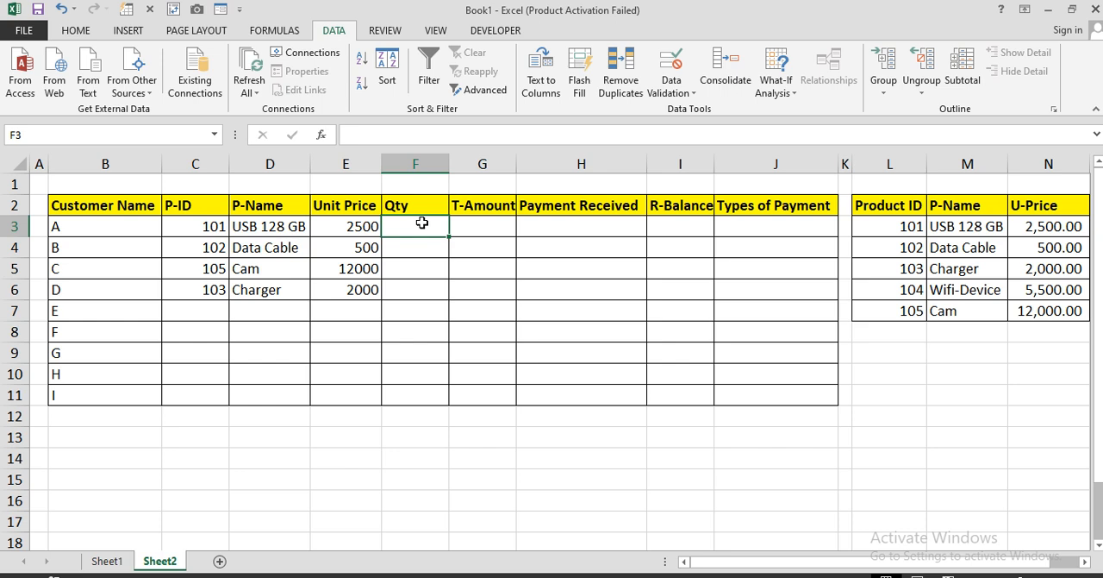
{"action": "type", "text": "2"}
{"action": "key", "text": "Return"}
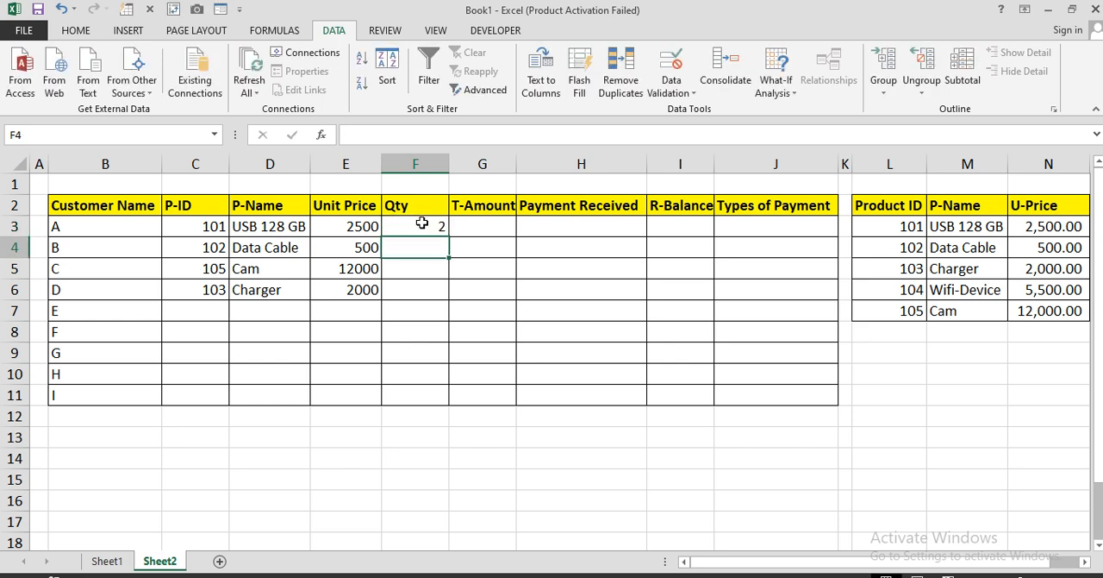
{"action": "type", "text": "3"}
{"action": "key", "text": "Return"}
{"action": "type", "text": "5"}
{"action": "key", "text": "Return"}
{"action": "type", "text": "6"}
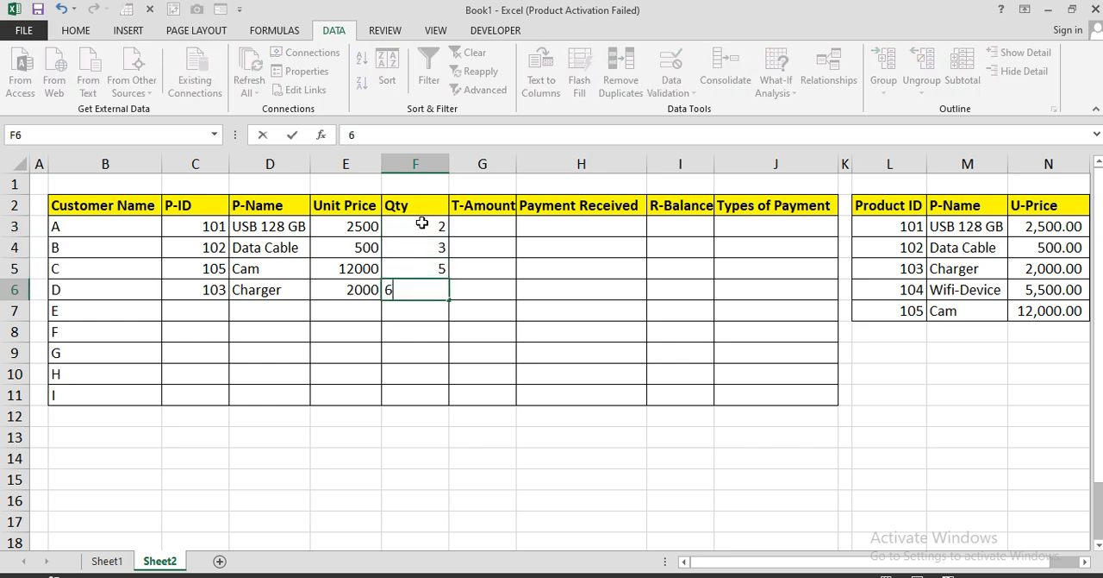
{"action": "key", "text": "Return"}
{"action": "type", "text": "4"}
{"action": "key", "text": "Return"}
{"action": "key", "text": "Up"}
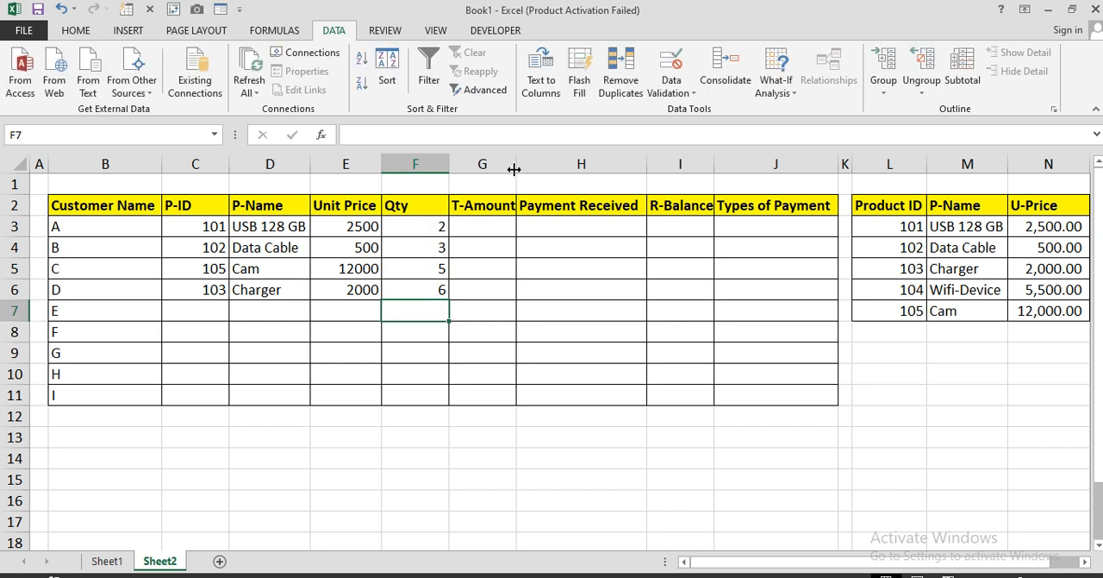
Widen the T-Amount column slightly and enter =E3*F3 in G3 to multiply unit price by quantity
{"action": "left_click_drag", "start_coordinate": [515, 165], "coordinate": [523, 165]}
{"action": "left_click", "coordinate": [490, 229]}
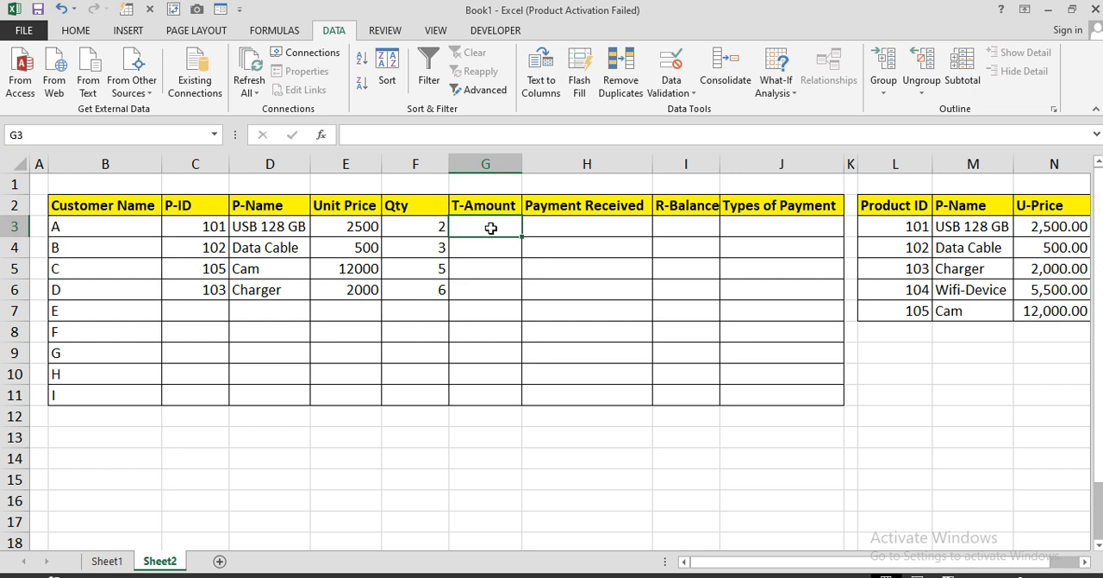
{"action": "type", "text": "="}
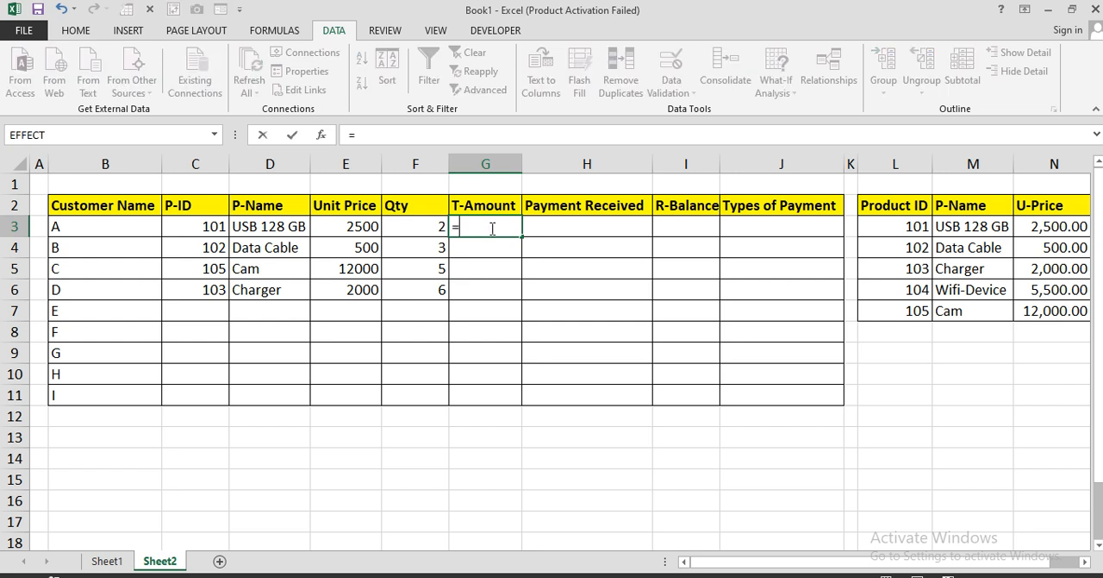
{"action": "left_click", "coordinate": [414, 228]}
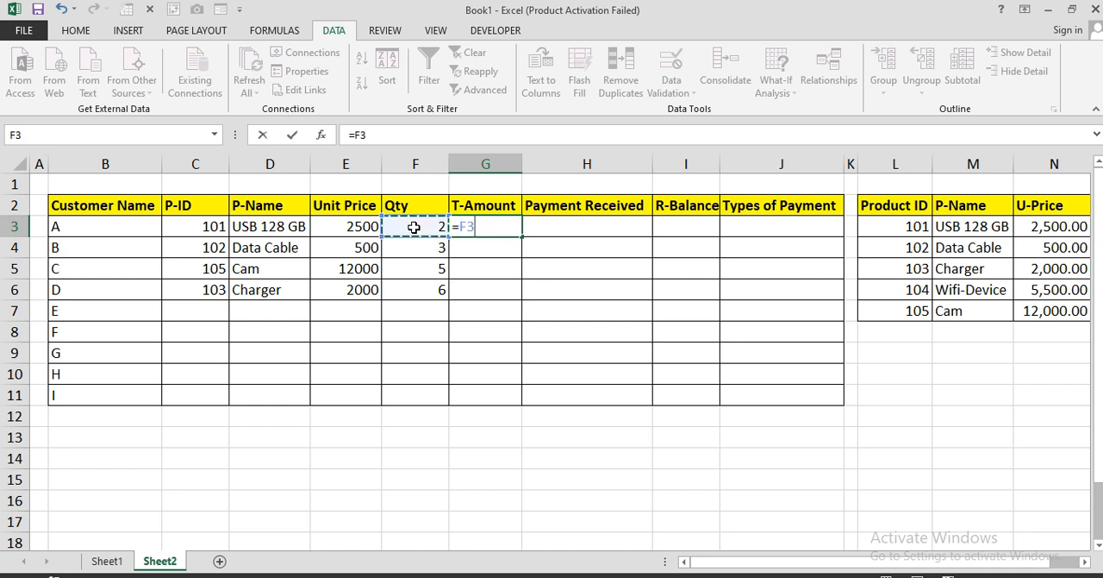
{"action": "left_click", "coordinate": [355, 227]}
{"action": "type", "text": "*"}
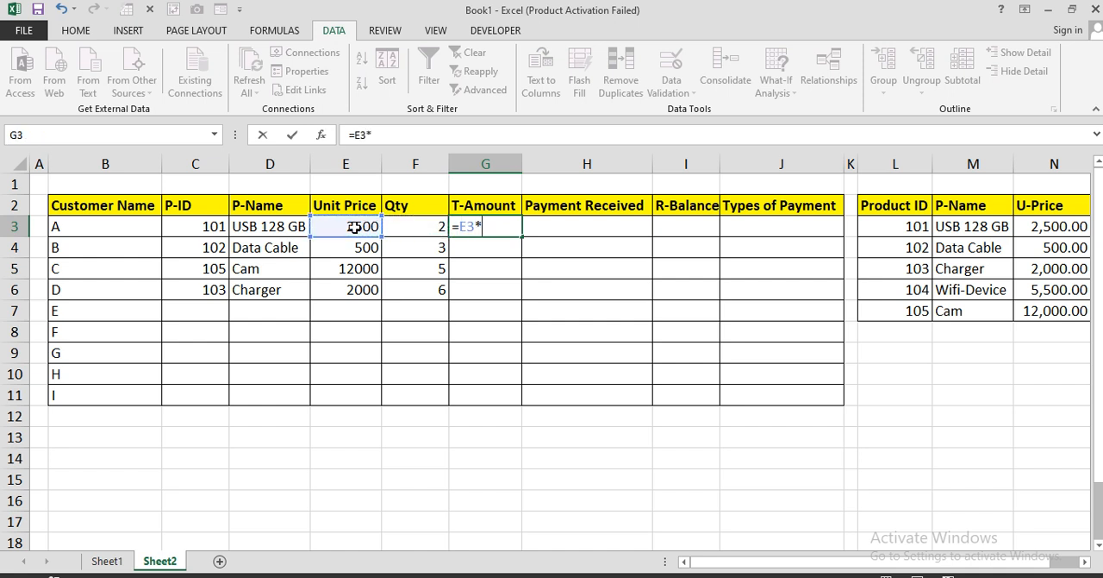
{"action": "left_click", "coordinate": [413, 228]}
{"action": "key", "text": "Return"}
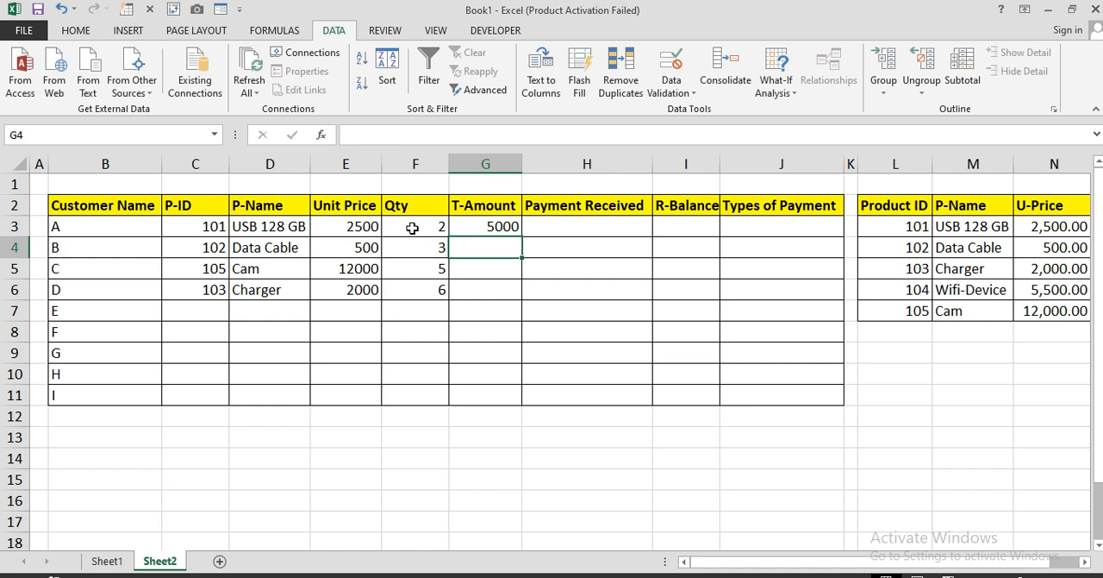
Fill the T-Amount formula from G3 down to G11, clearing it from the rows without a product, G7:G11
{"action": "left_click", "coordinate": [467, 227]}
{"action": "left_click_drag", "start_coordinate": [522, 244], "coordinate": [504, 293]}
{"action": "left_click_drag", "start_coordinate": [516, 377], "coordinate": [517, 411]}
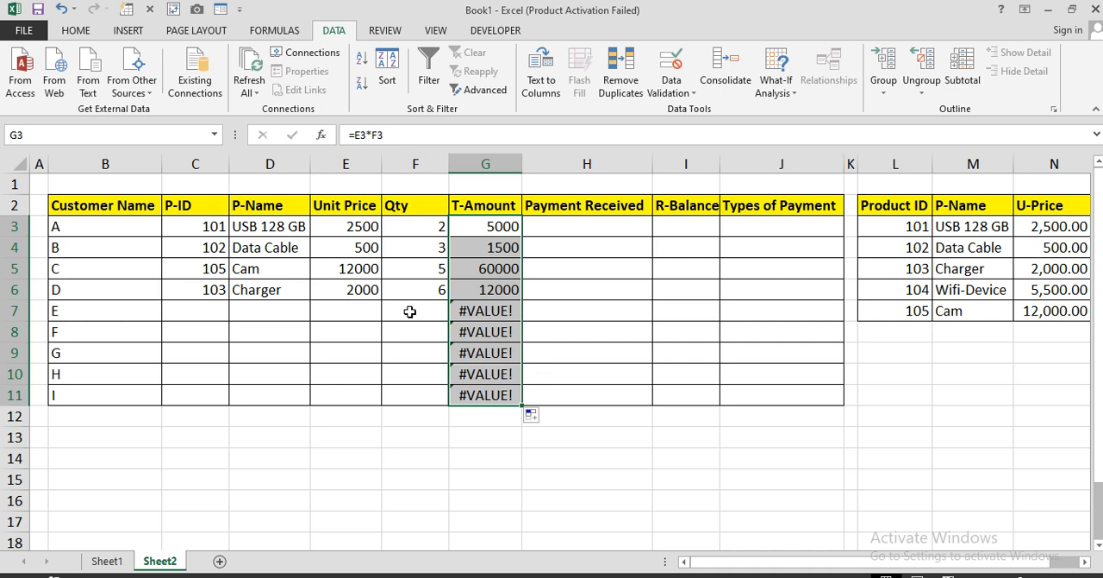
{"action": "left_click", "coordinate": [481, 227]}
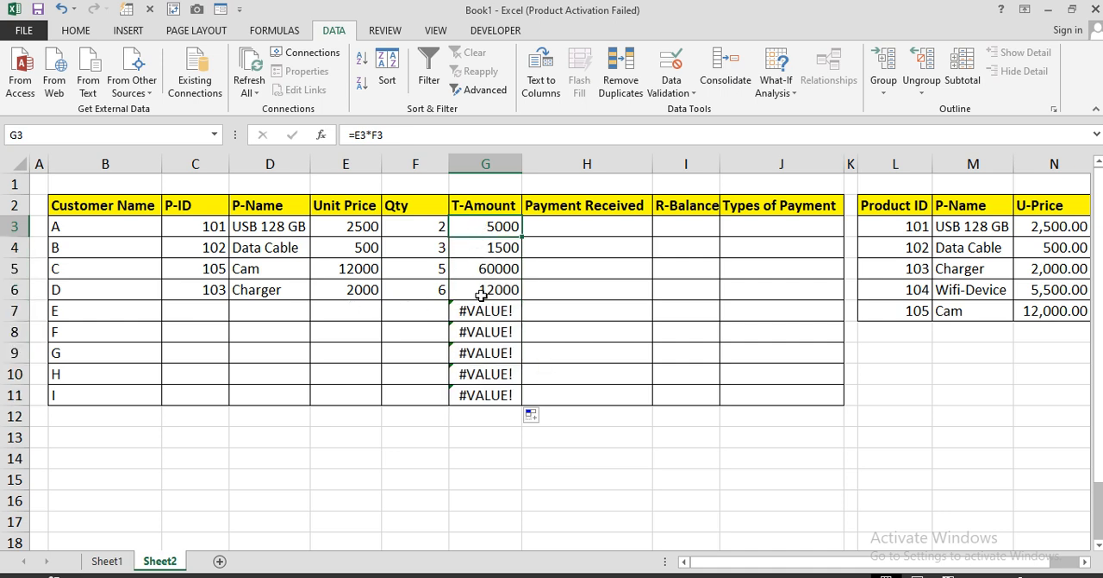
{"action": "left_click_drag", "start_coordinate": [483, 310], "coordinate": [487, 407]}
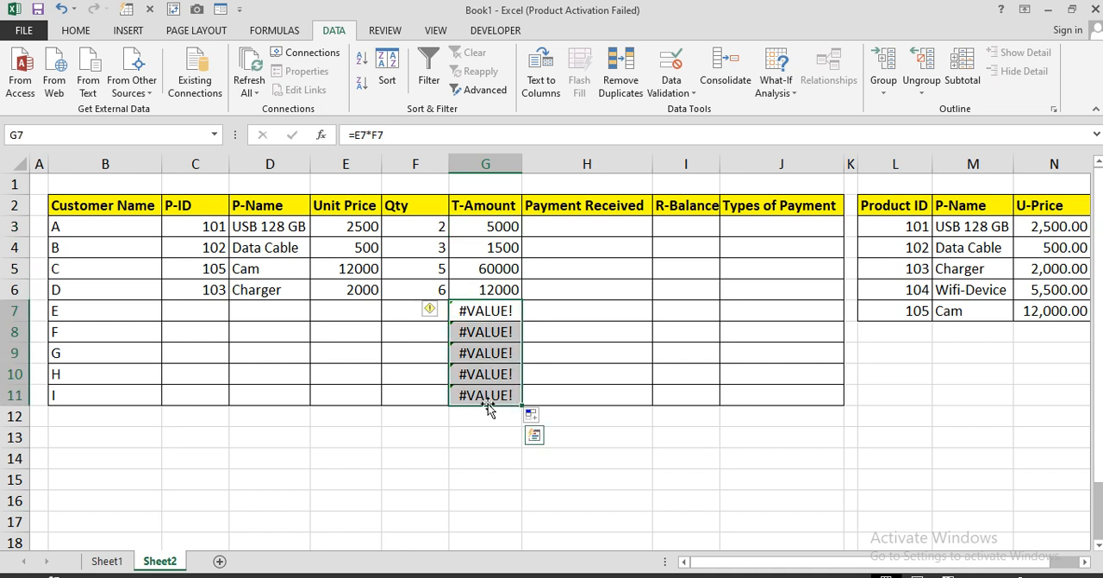
{"action": "key", "text": "Delete"}
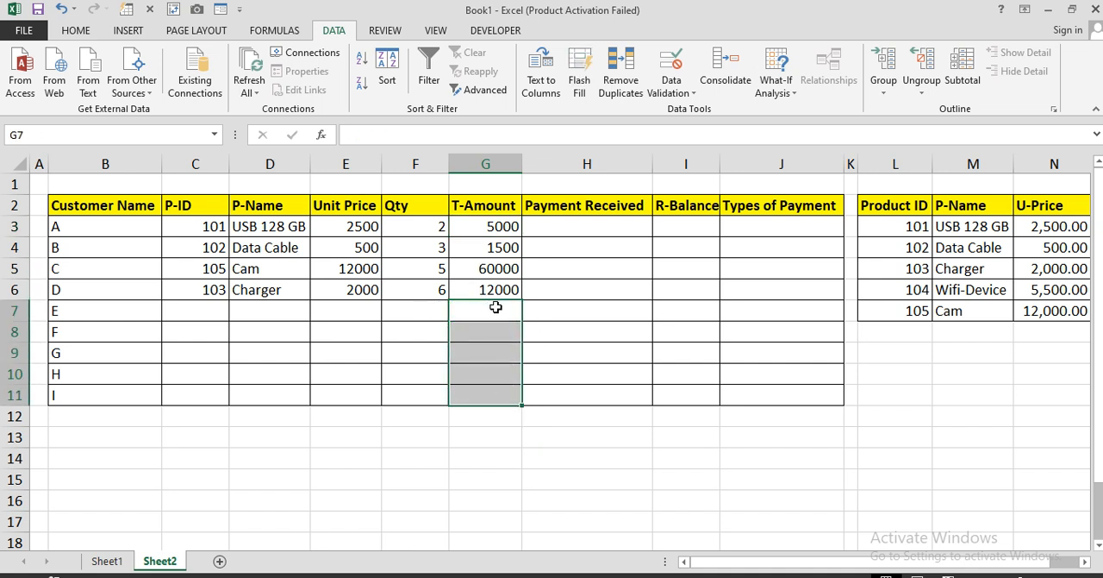
{"action": "left_click", "coordinate": [554, 232]}
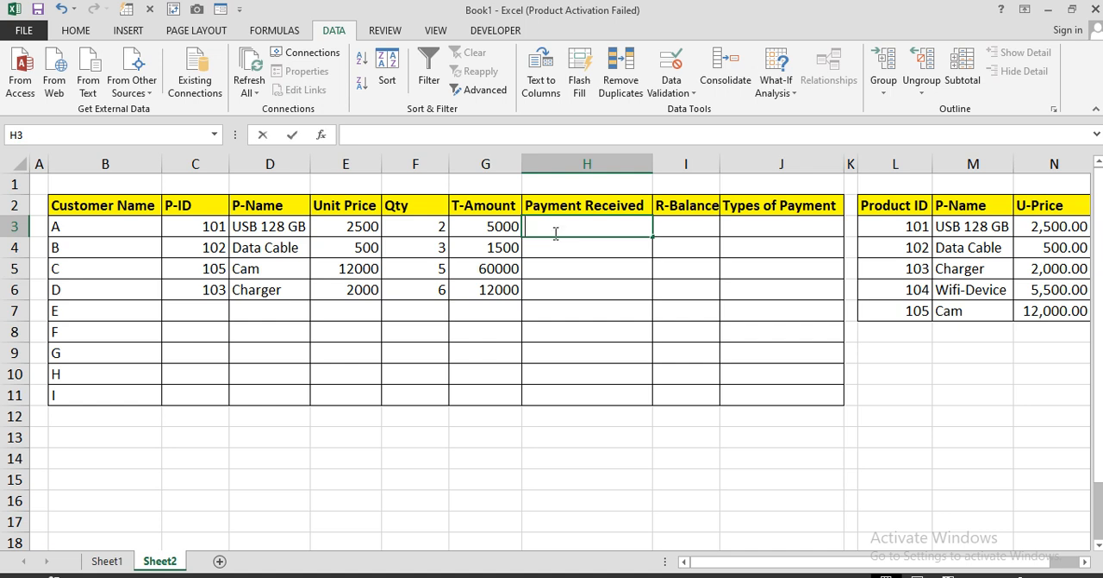
{"action": "type", "text": "=if"}
{"action": "key", "text": "Tab"}
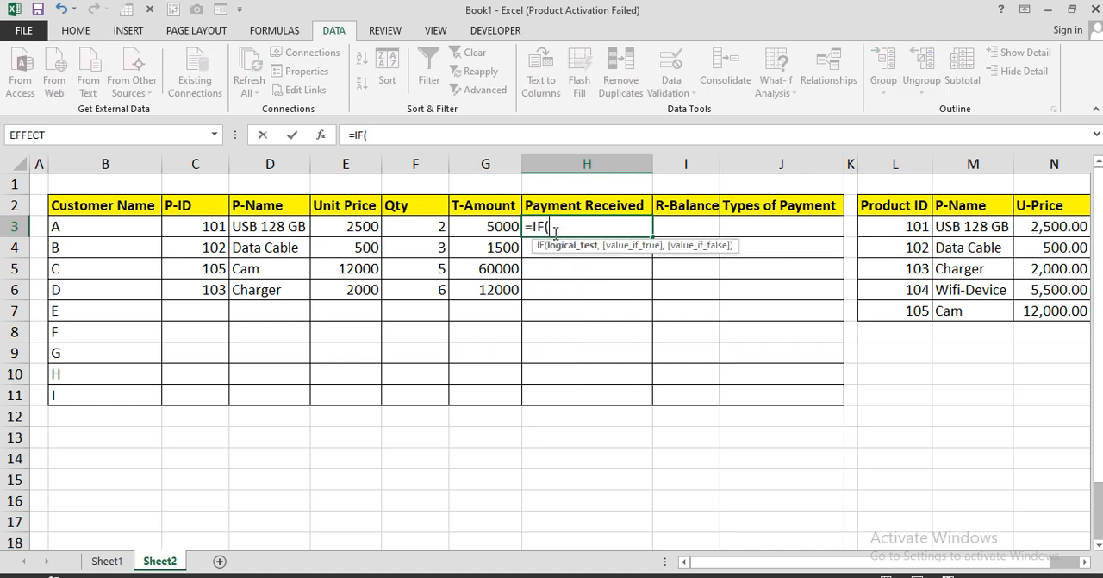
{"action": "type", "text": "is"}
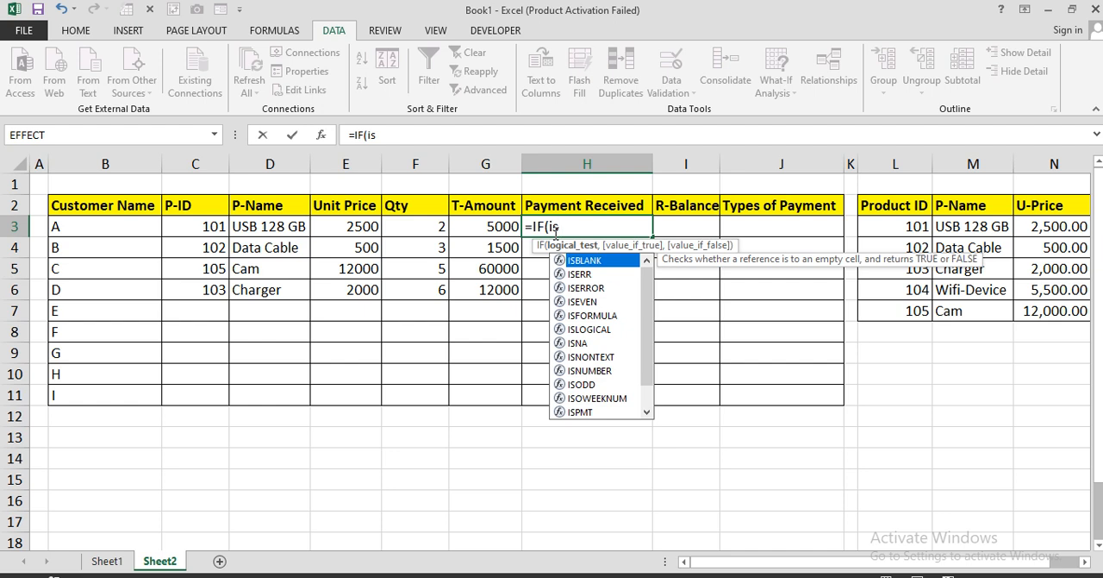
{"action": "key", "text": "Tab"}
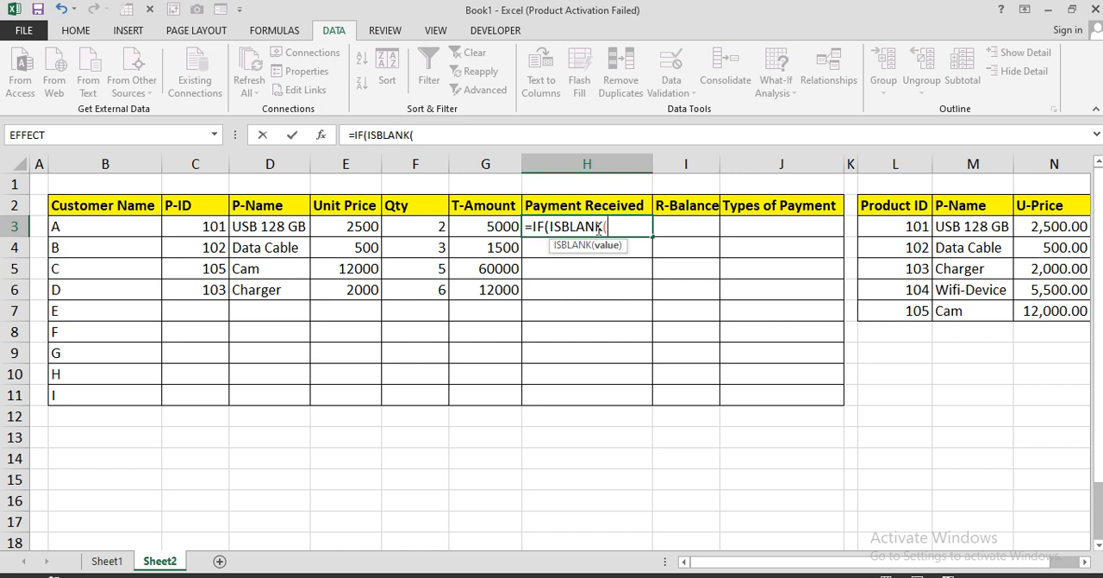
{"action": "left_click", "coordinate": [494, 225]}
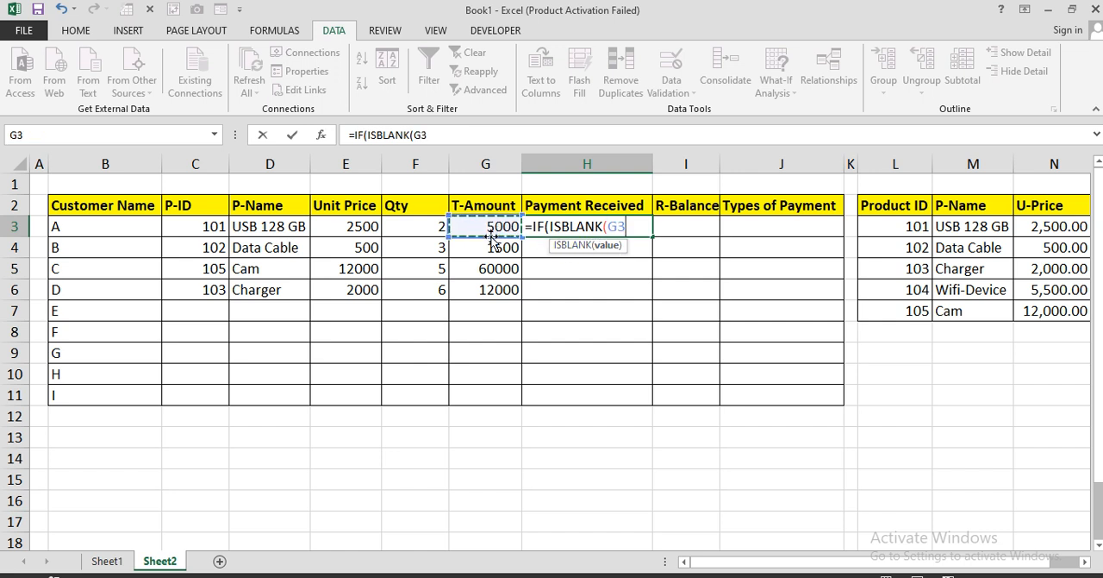
{"action": "type", "text": "),"}
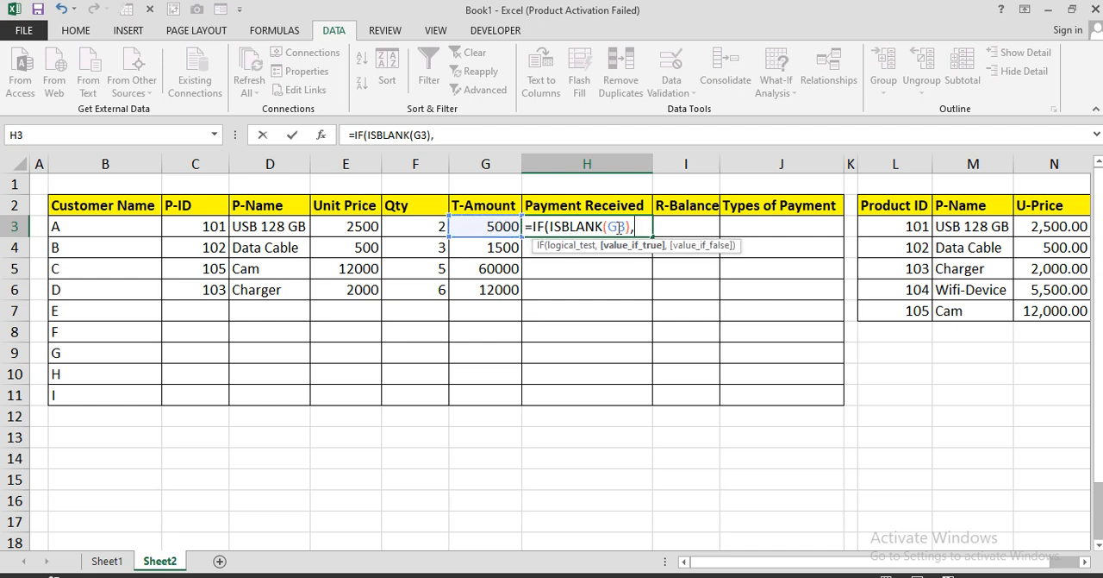
{"action": "type", "text": "\"\","}
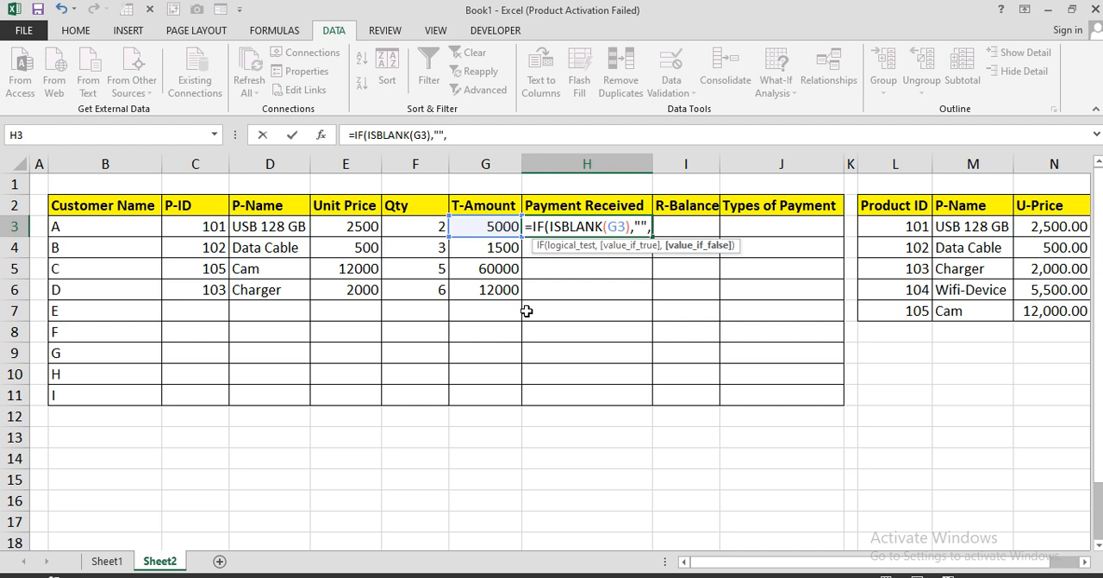
{"action": "left_click", "coordinate": [723, 159]}
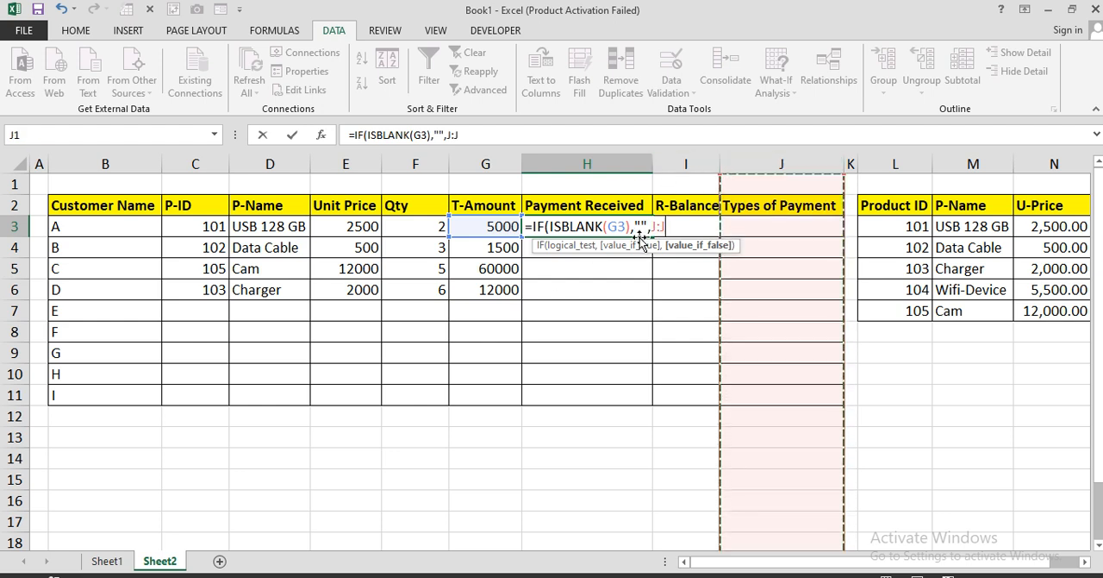
{"action": "key", "text": "BackSpace"}
{"action": "key", "text": "BackSpace"}
{"action": "key", "text": "BackSpace"}
{"action": "key", "text": "BackSpace"}
{"action": "key", "text": "BackSpace"}
{"action": "key", "text": "BackSpace"}
{"action": "key", "text": "BackSpace"}
{"action": "key", "text": "BackSpace"}
{"action": "key", "text": "BackSpace"}
{"action": "key", "text": "BackSpace"}
{"action": "key", "text": "BackSpace"}
{"action": "key", "text": "BackSpace"}
{"action": "key", "text": "BackSpace"}
{"action": "key", "text": "BackSpace"}
{"action": "key", "text": "BackSpace"}
{"action": "key", "text": "BackSpace"}
{"action": "key", "text": "BackSpace"}
{"action": "key", "text": "BackSpace"}
{"action": "key", "text": "BackSpace"}
{"action": "key", "text": "BackSpace"}
{"action": "key", "text": "Return"}
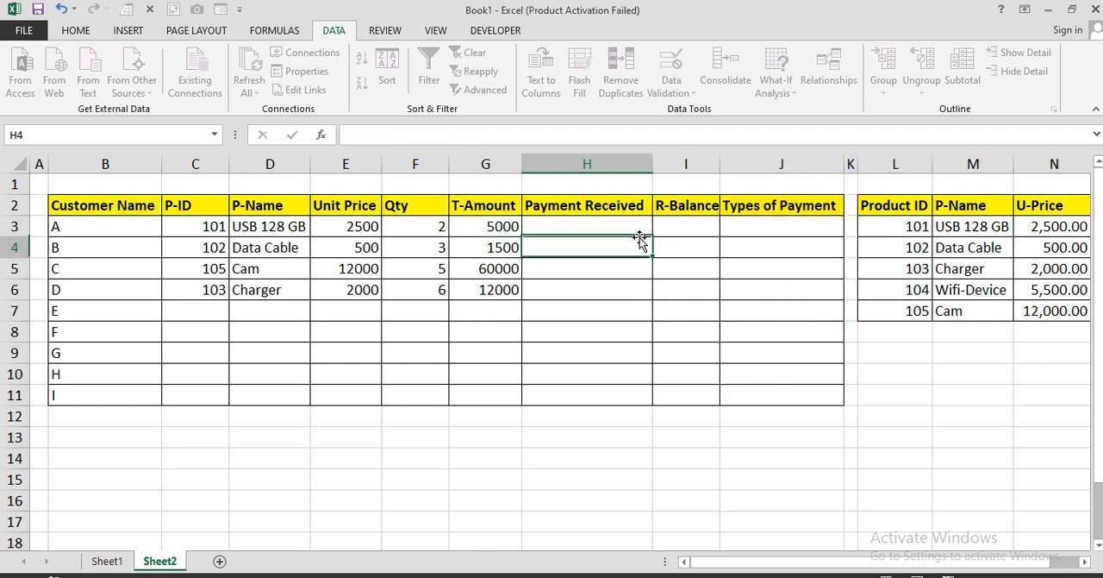
Autofit the R-Balance column to its header and enter 10000 as customer A's payment received in H3
{"action": "double_click", "coordinate": [720, 164]}
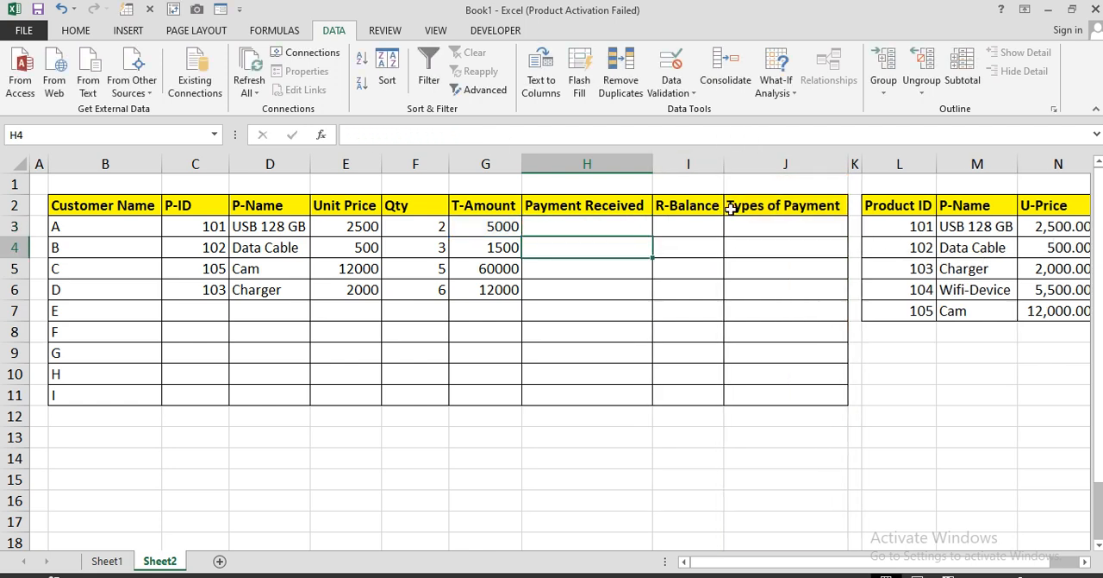
{"action": "left_click", "coordinate": [617, 226]}
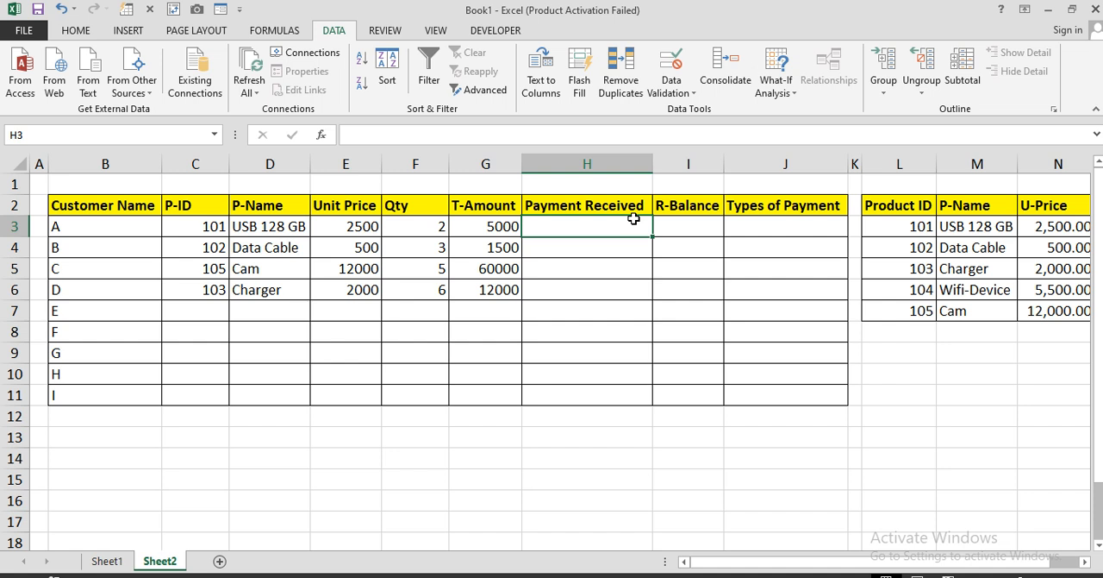
{"action": "type", "text": "10000"}
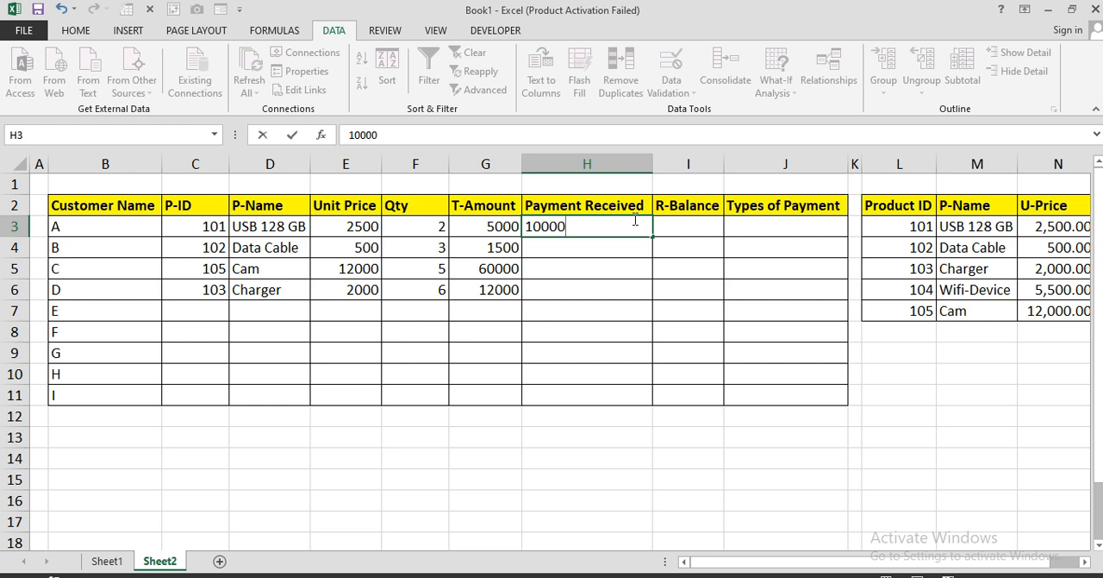
{"action": "key", "text": "Return"}
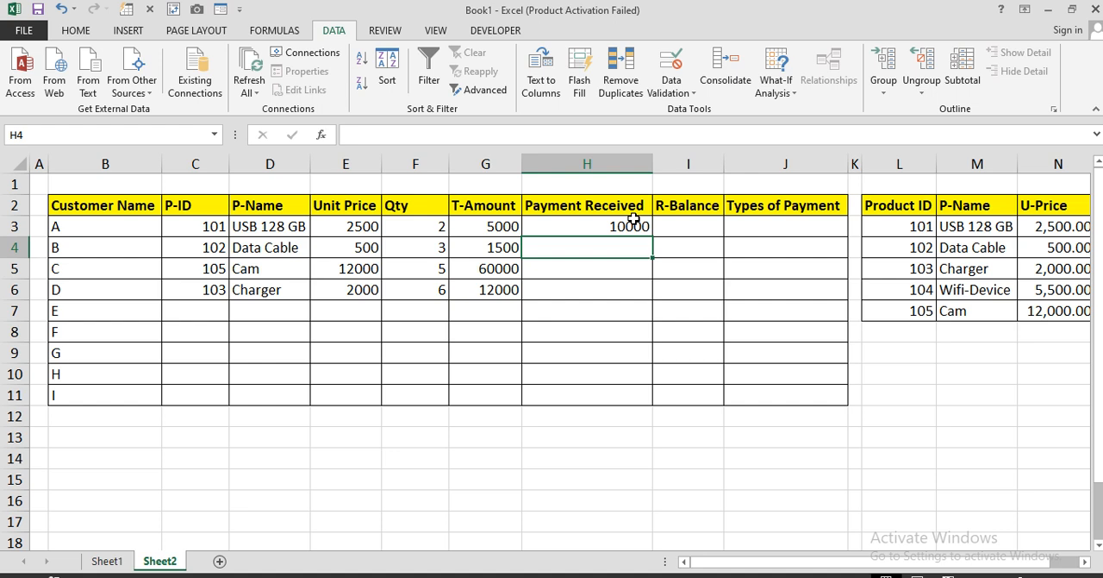
Leave H4 blank and enter payments received of 70000 for customer C in H5 and 15000 for customer D in H6
{"action": "key", "text": "Return"}
{"action": "type", "text": "15000"}
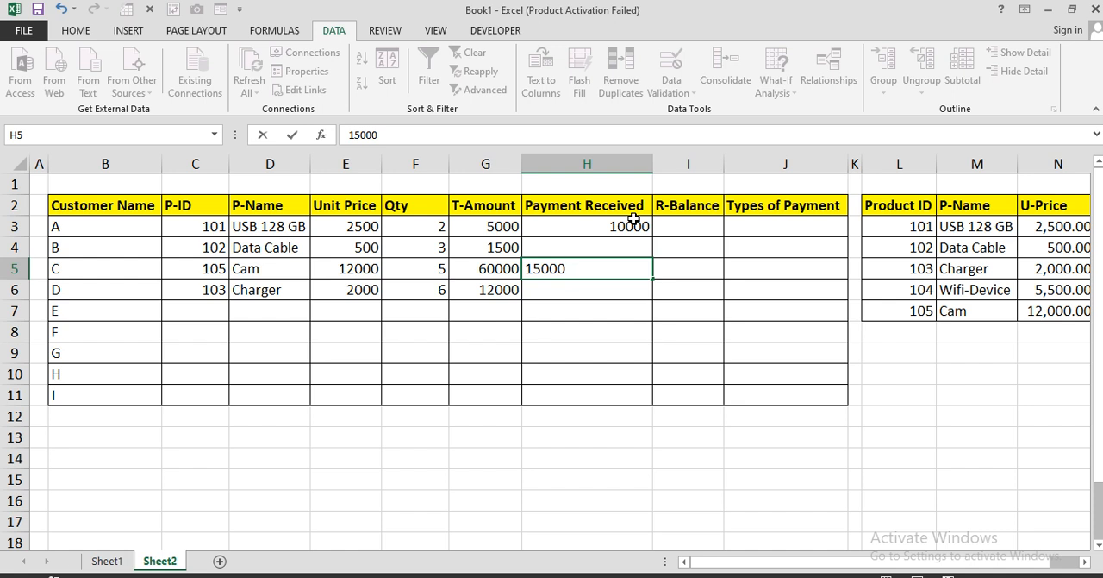
{"action": "key", "text": "BackSpace"}
{"action": "key", "text": "BackSpace"}
{"action": "key", "text": "BackSpace"}
{"action": "key", "text": "BackSpace"}
{"action": "key", "text": "BackSpace"}
{"action": "type", "text": "70000"}
{"action": "key", "text": "Return"}
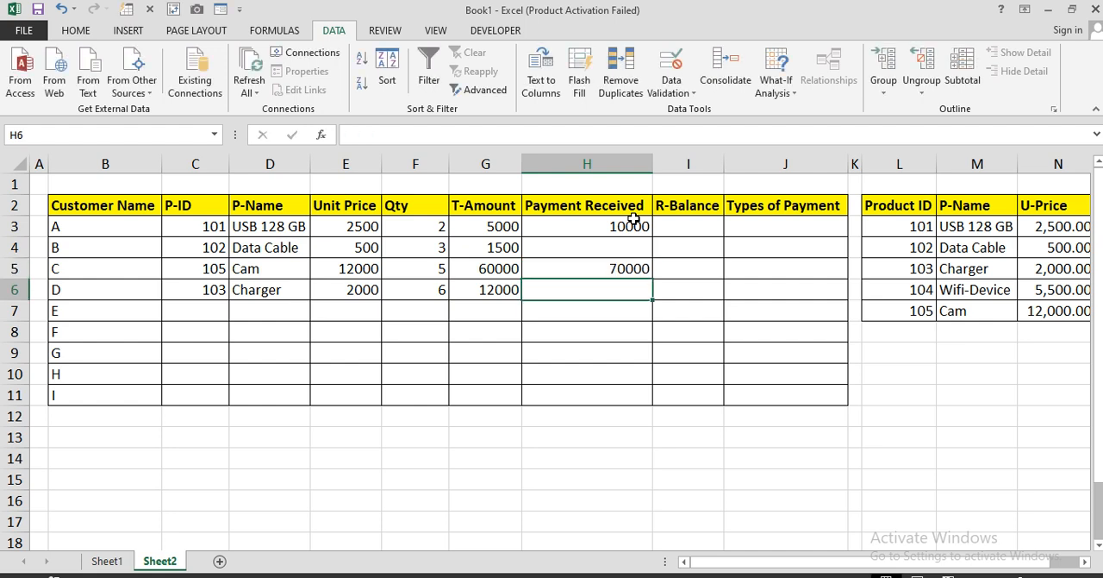
{"action": "type", "text": "15000"}
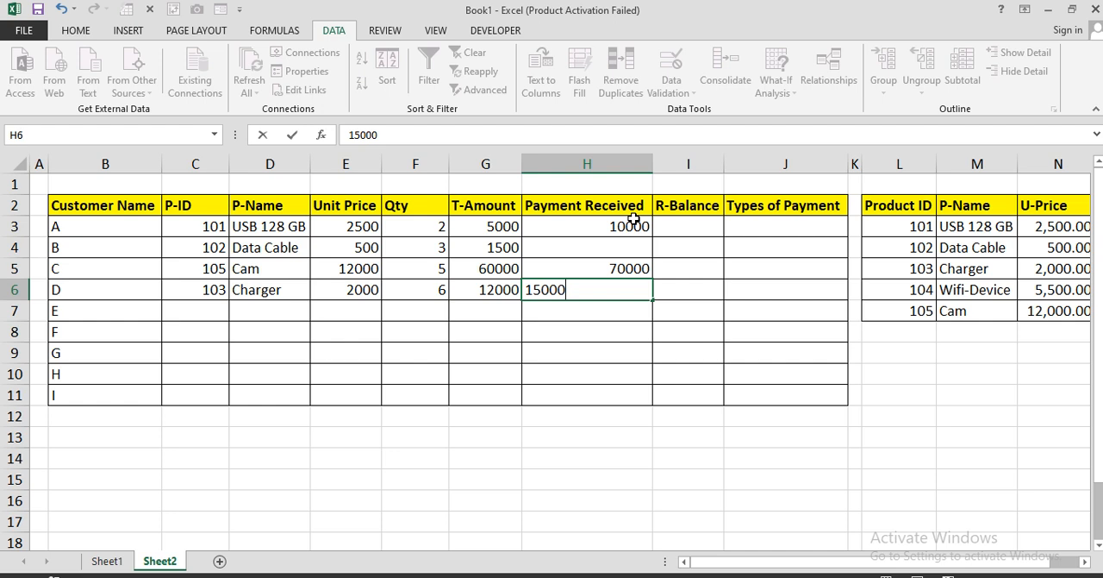
{"action": "key", "text": "Return"}
Enter the R-Balance formula =IF(ISBLANK(H3),"",H3-G3) in I3 and fill it down to I6
{"action": "left_click", "coordinate": [697, 225]}
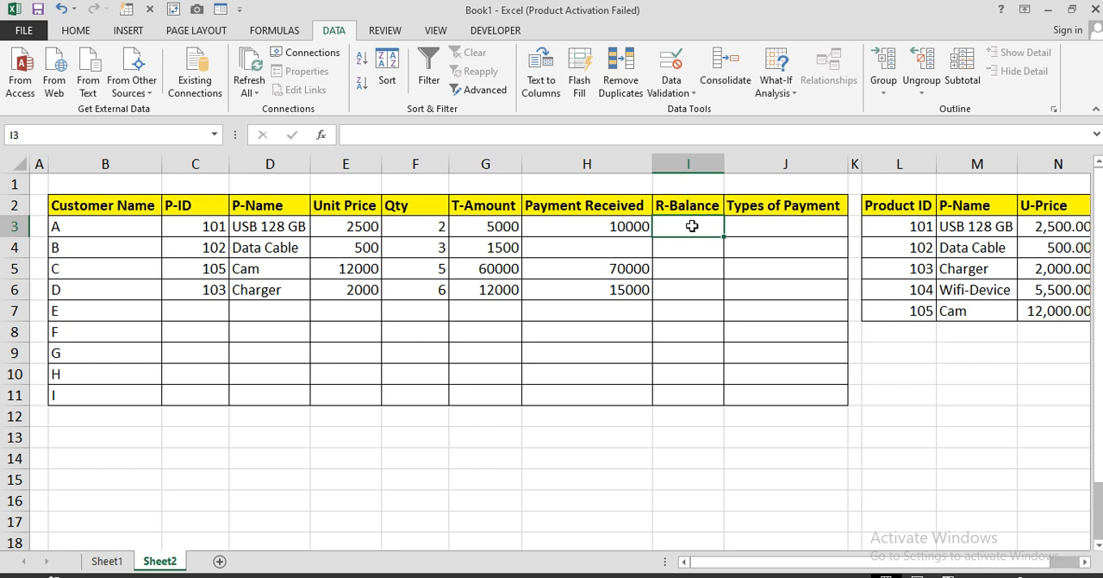
{"action": "type", "text": "=IF("}
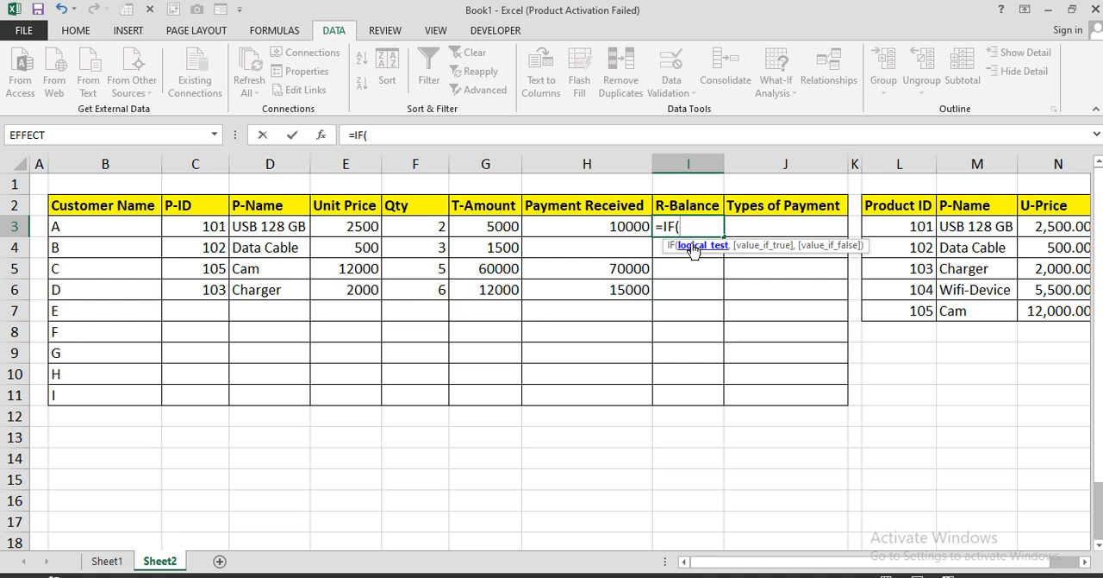
{"action": "type", "text": "isbl"}
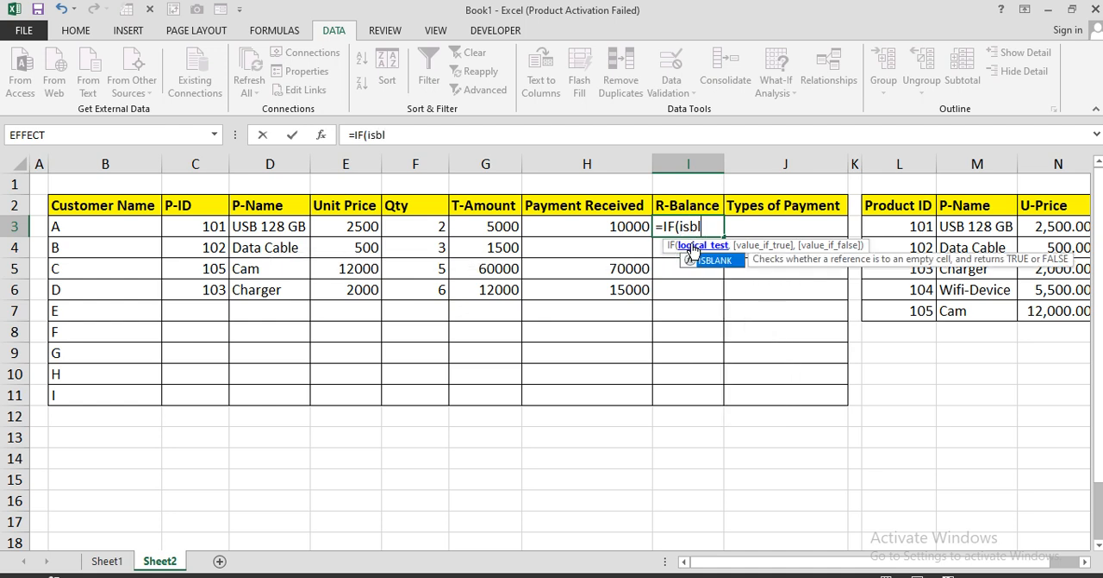
{"action": "key", "text": "Tab"}
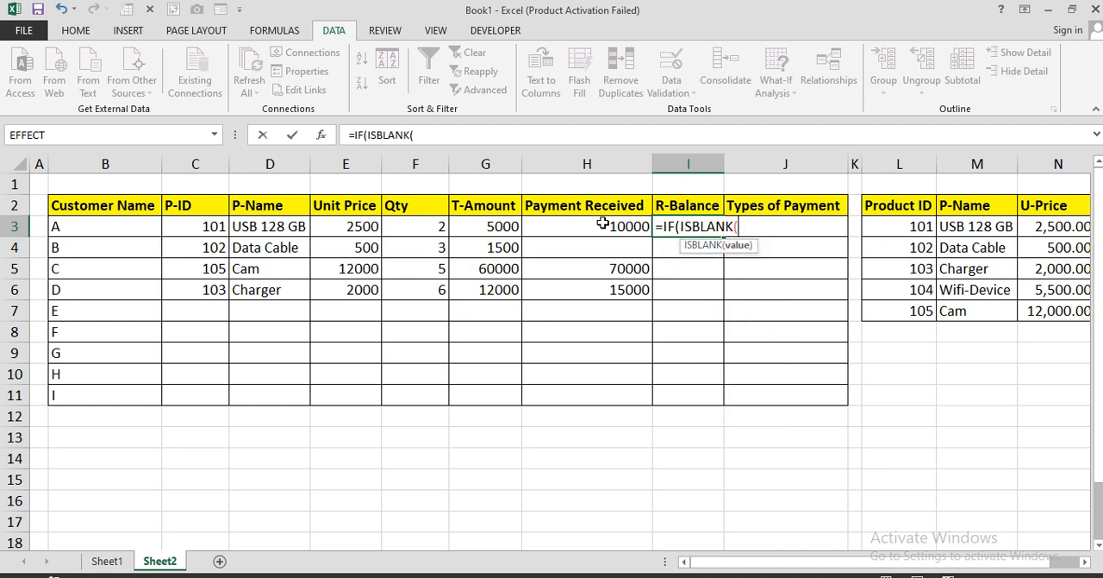
{"action": "left_click", "coordinate": [604, 225]}
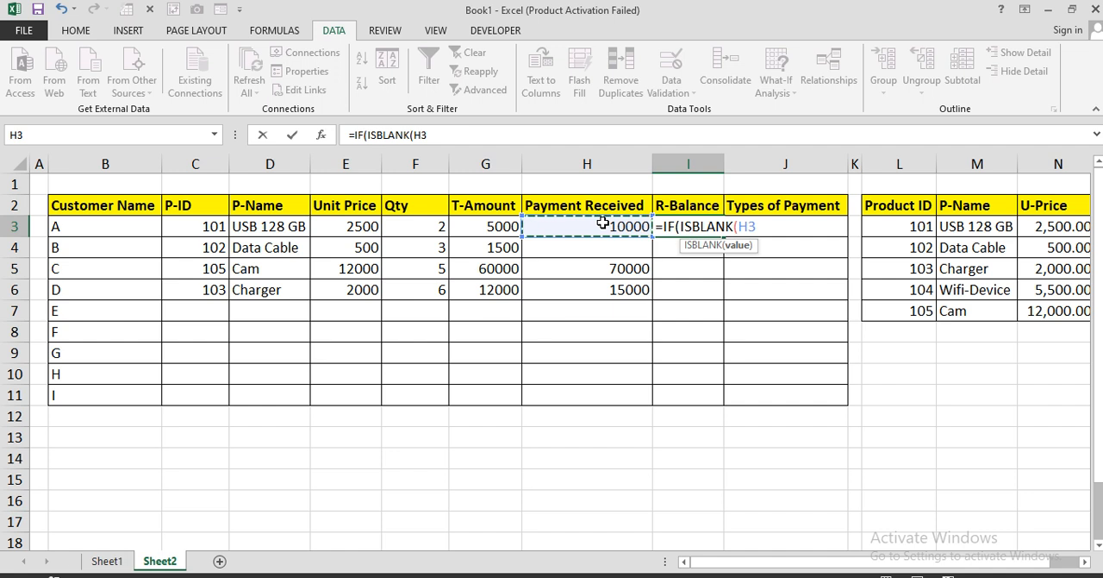
{"action": "type", "text": "),\"\""}
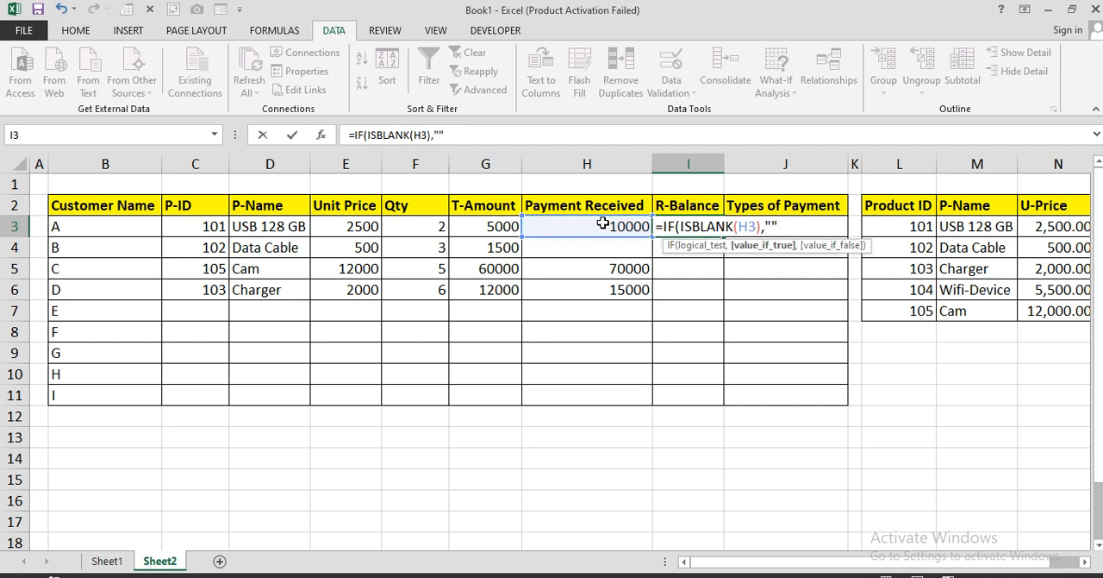
{"action": "type", "text": ","}
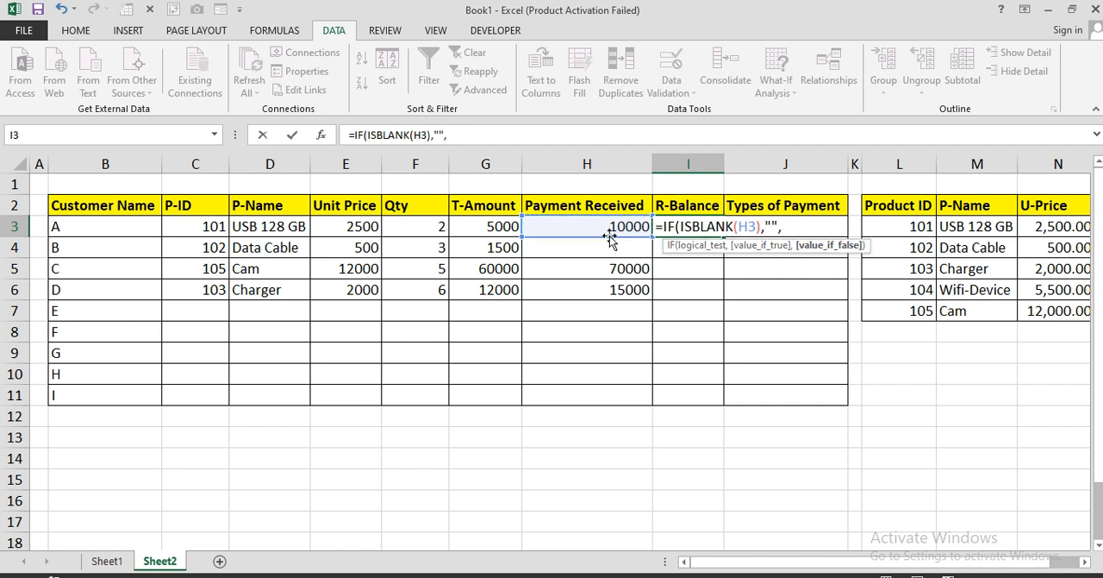
{"action": "left_click", "coordinate": [596, 229]}
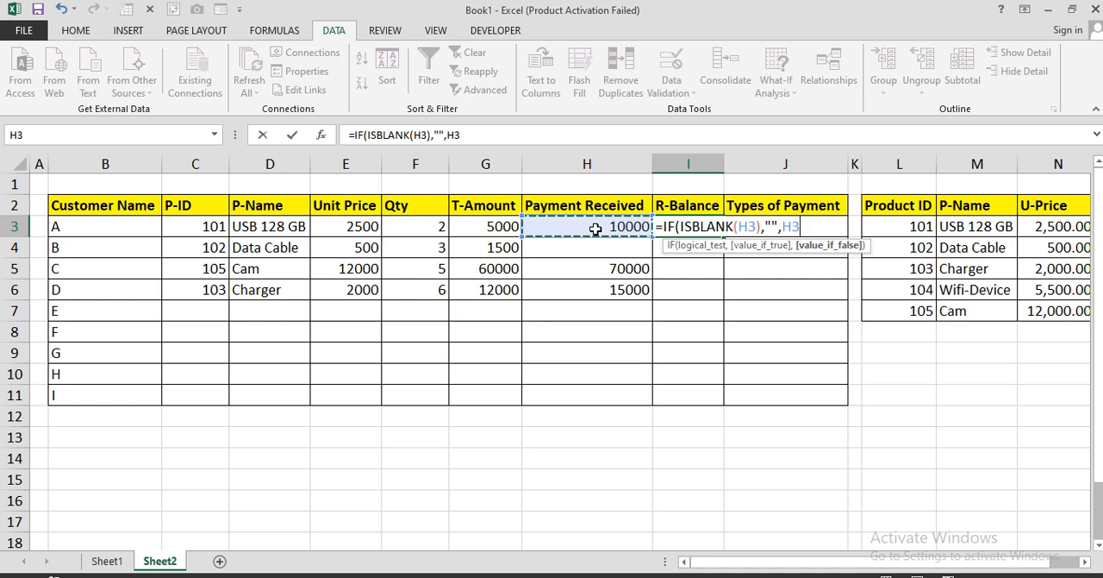
{"action": "type", "text": "-"}
{"action": "left_click", "coordinate": [489, 228]}
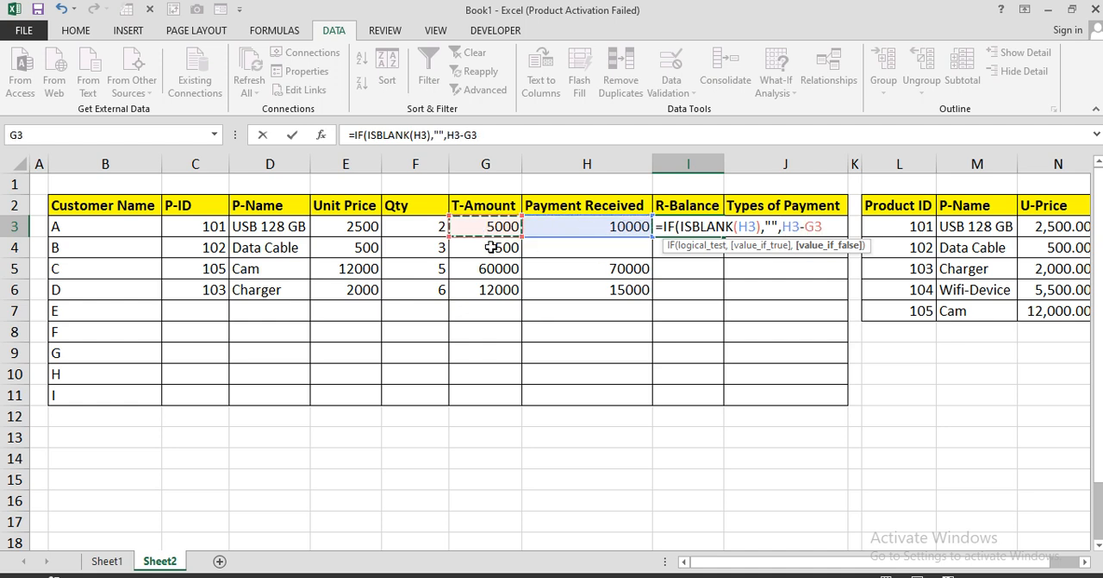
{"action": "type", "text": ")"}
{"action": "key", "text": "Return"}
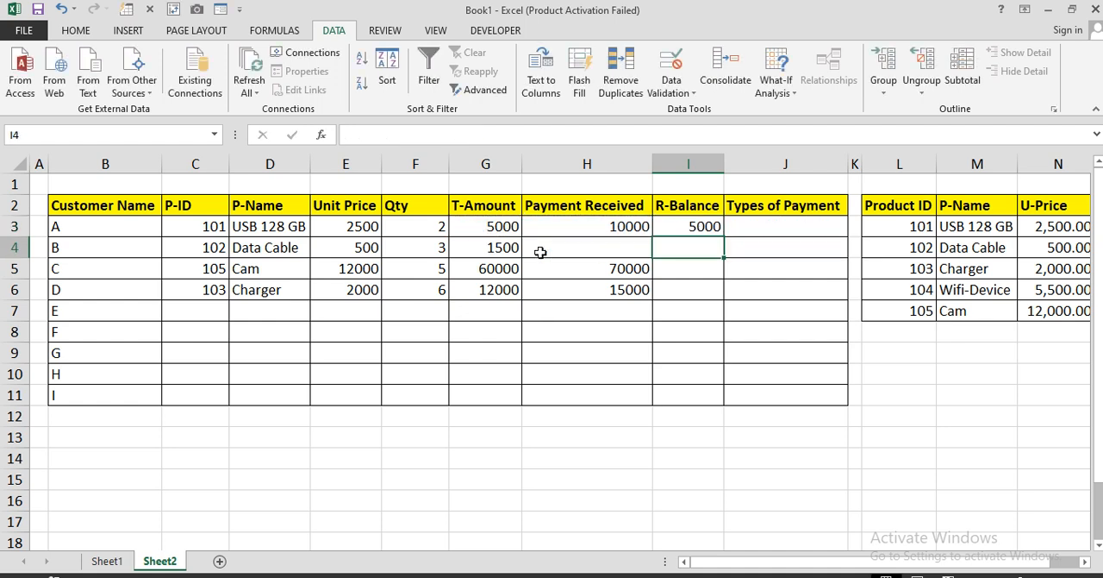
{"action": "left_click", "coordinate": [704, 222]}
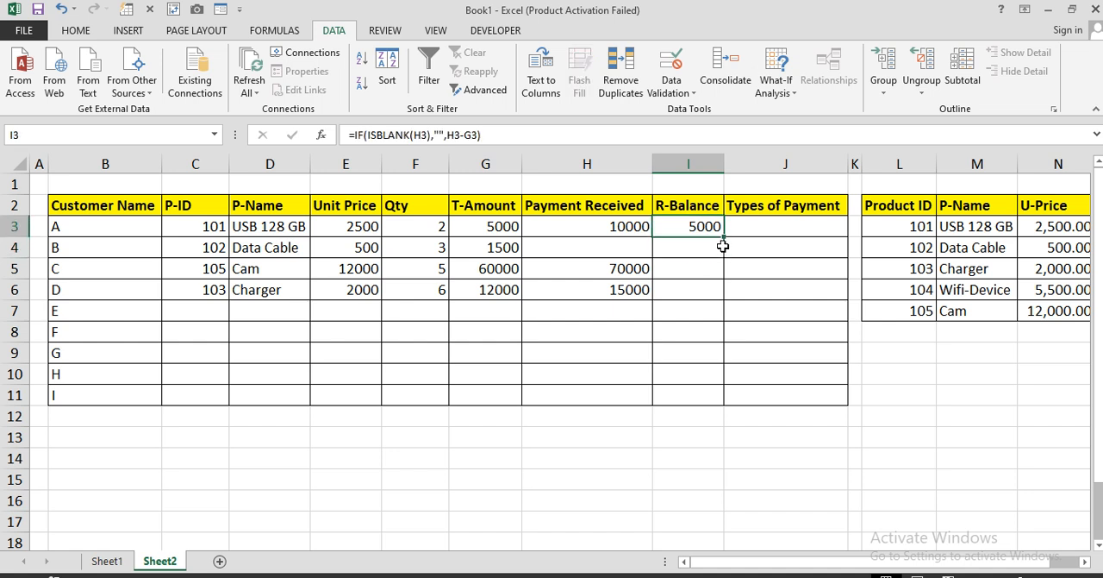
{"action": "left_click_drag", "start_coordinate": [723, 245], "coordinate": [710, 301]}
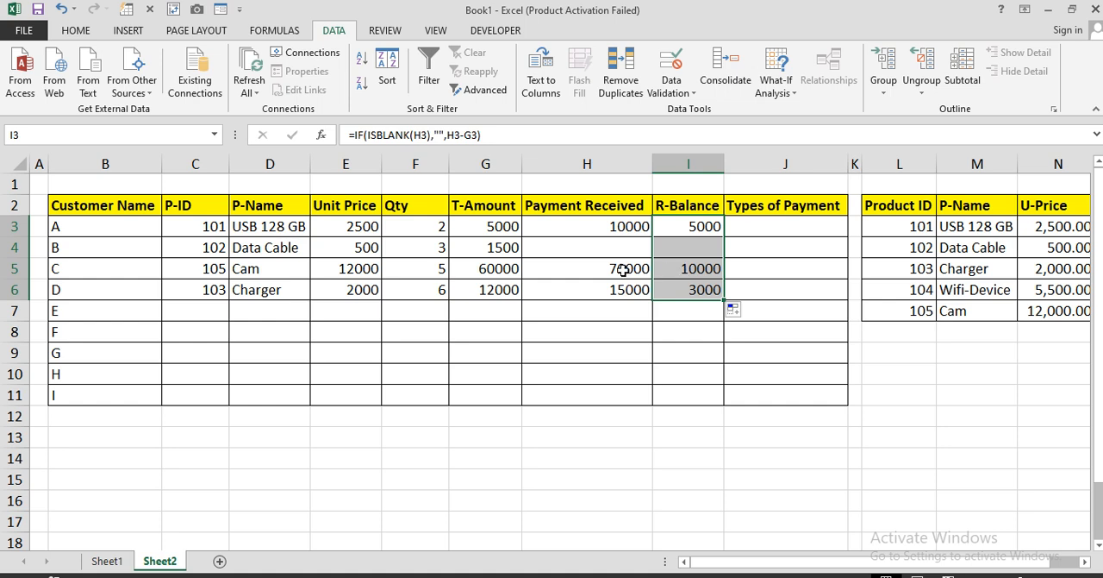
Start the Types of Payment formula in J3 with =IF(ISBLANK(H3), to test whether customer A's payment is blank
{"action": "left_click", "coordinate": [749, 230]}
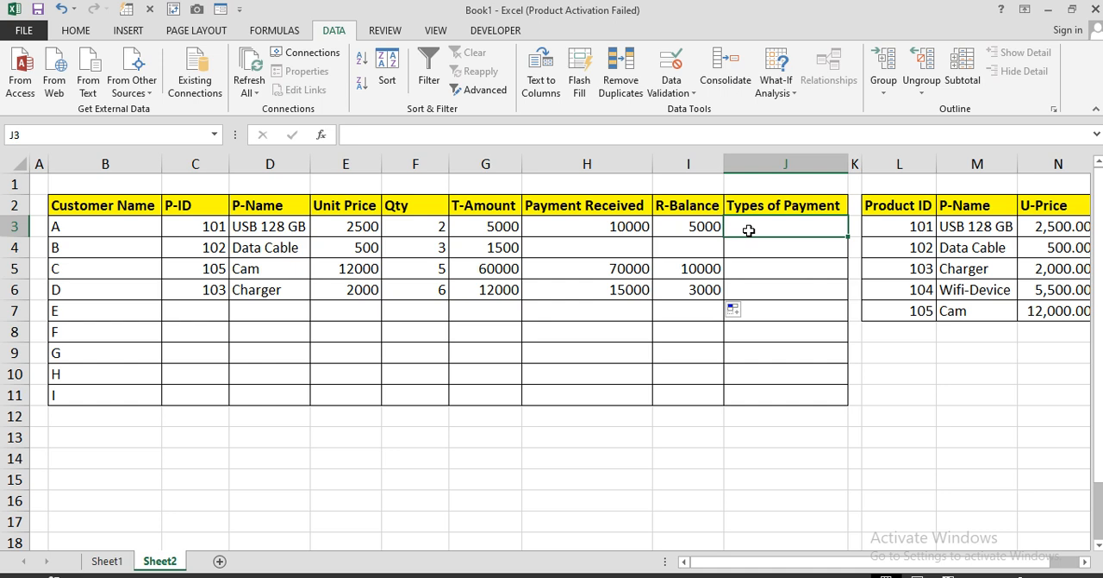
{"action": "type", "text": "=if"}
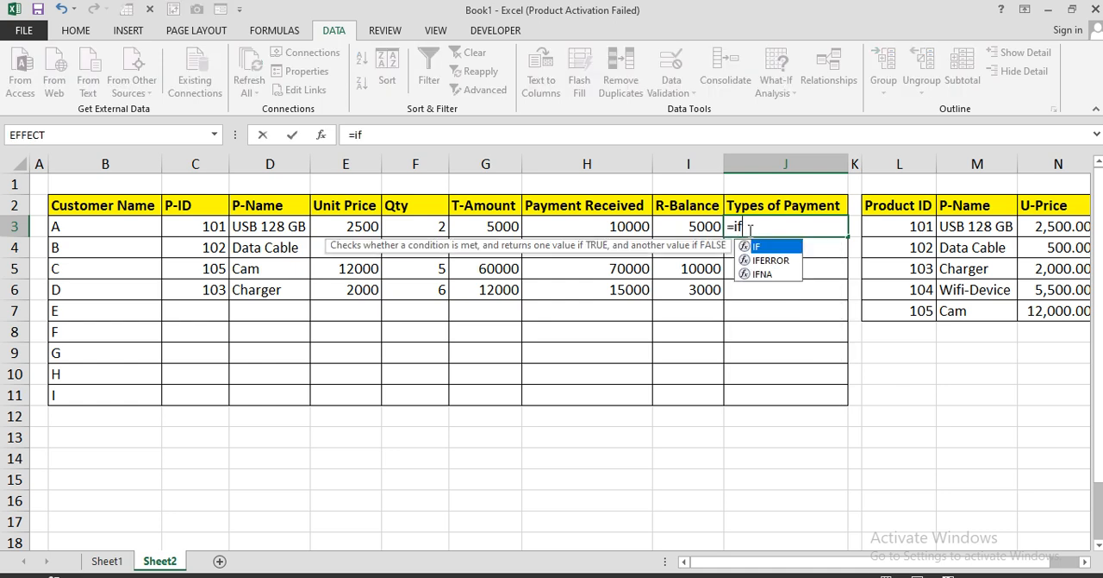
{"action": "key", "text": "Tab"}
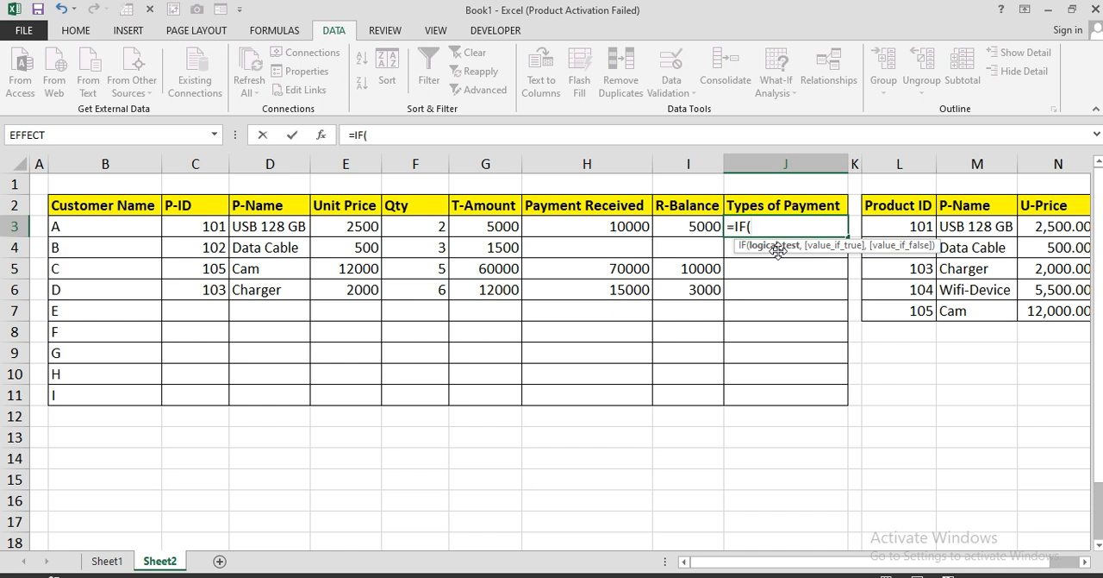
{"action": "type", "text": "isbl"}
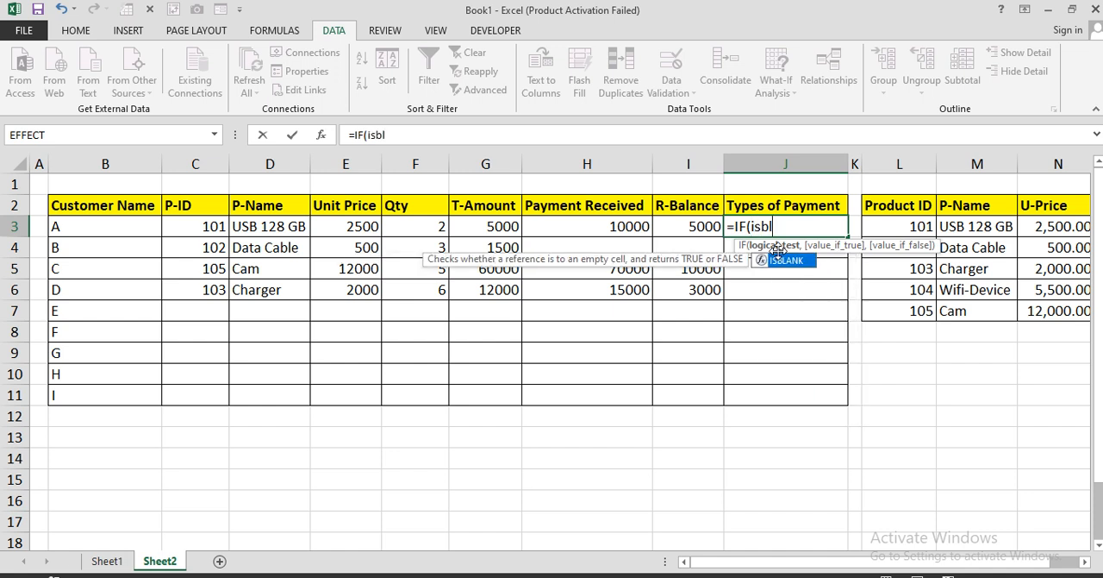
{"action": "key", "text": "Tab"}
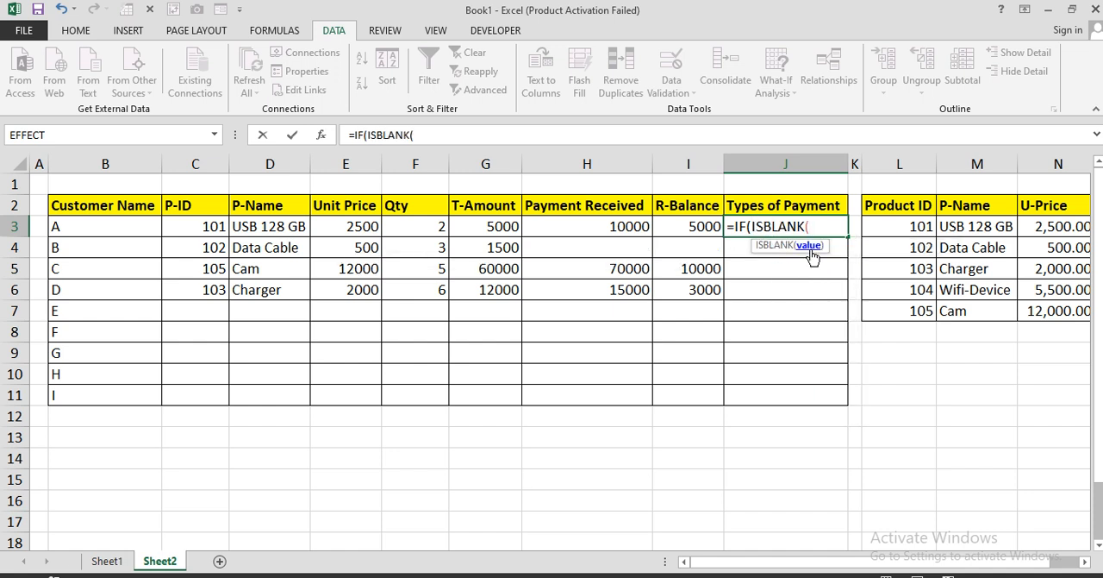
{"action": "left_click", "coordinate": [597, 227]}
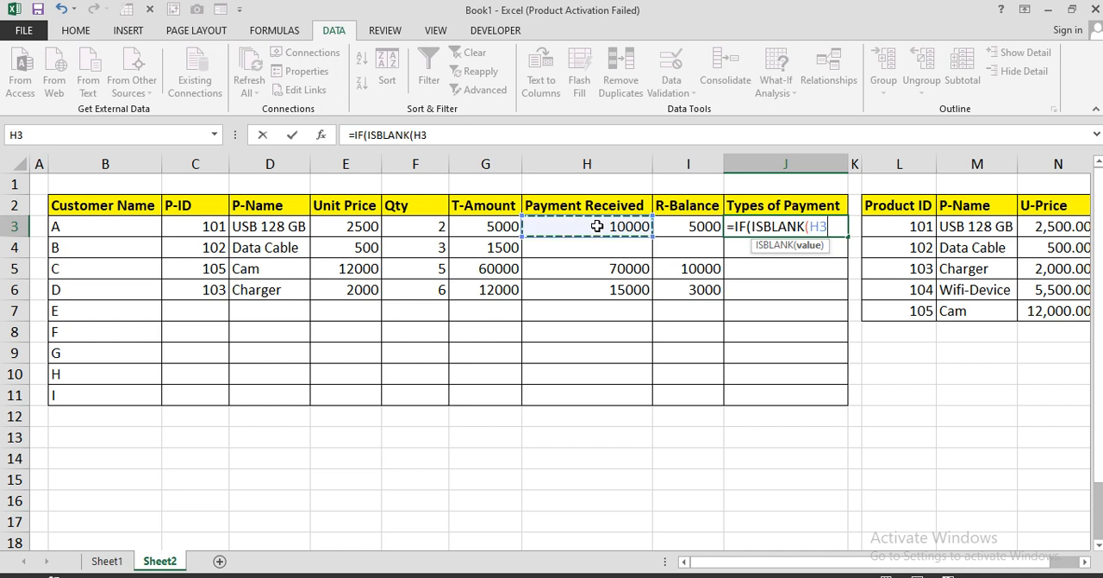
{"action": "type", "text": "),"}
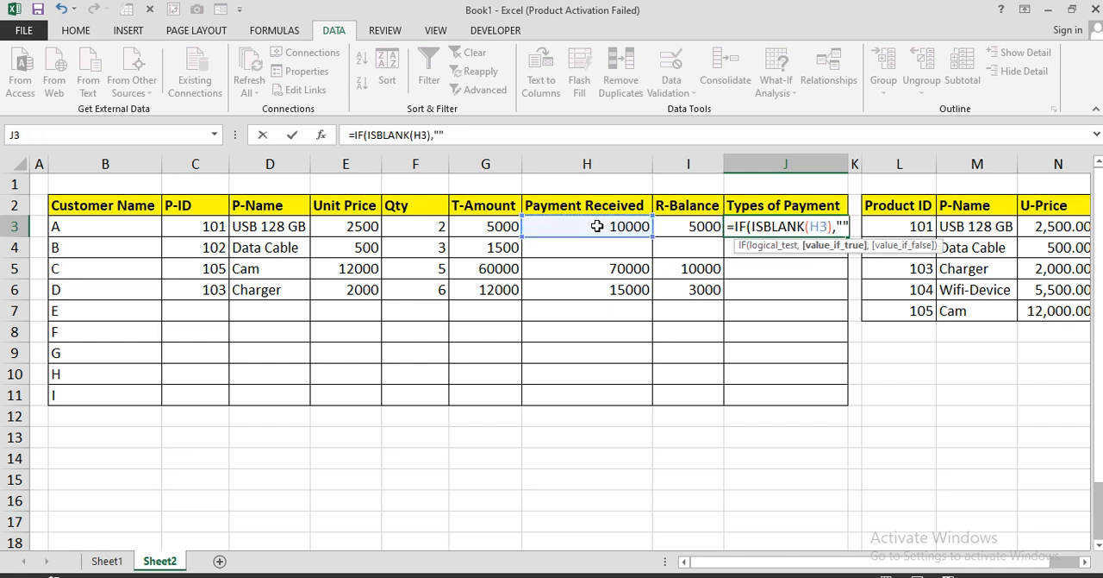
{"action": "type", "text": "\"\","}
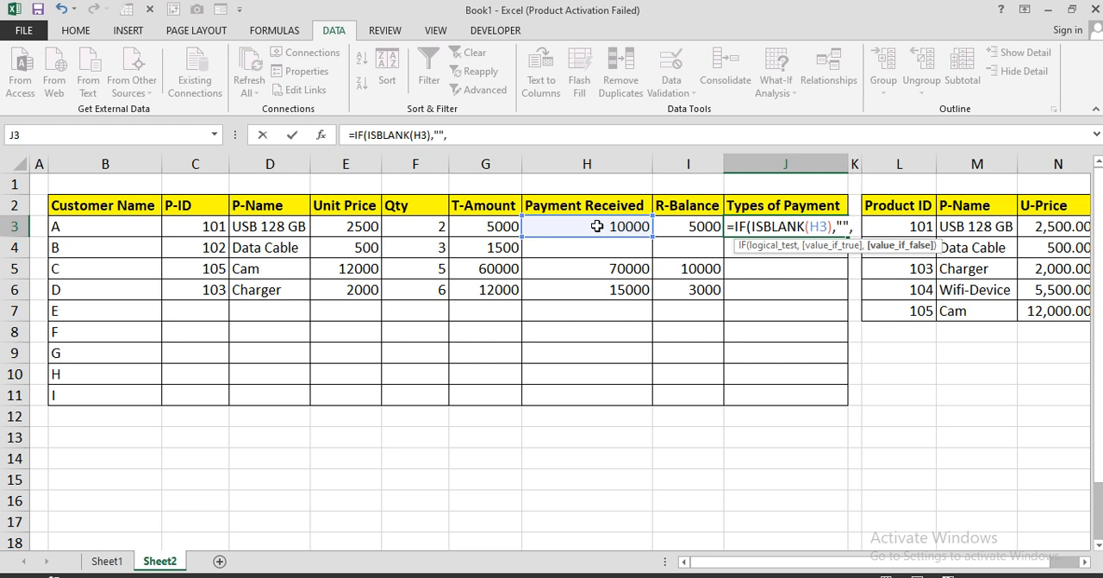
{"action": "key", "text": "BackSpace"}
{"action": "key", "text": "BackSpace"}
{"action": "key", "text": "BackSpace"}
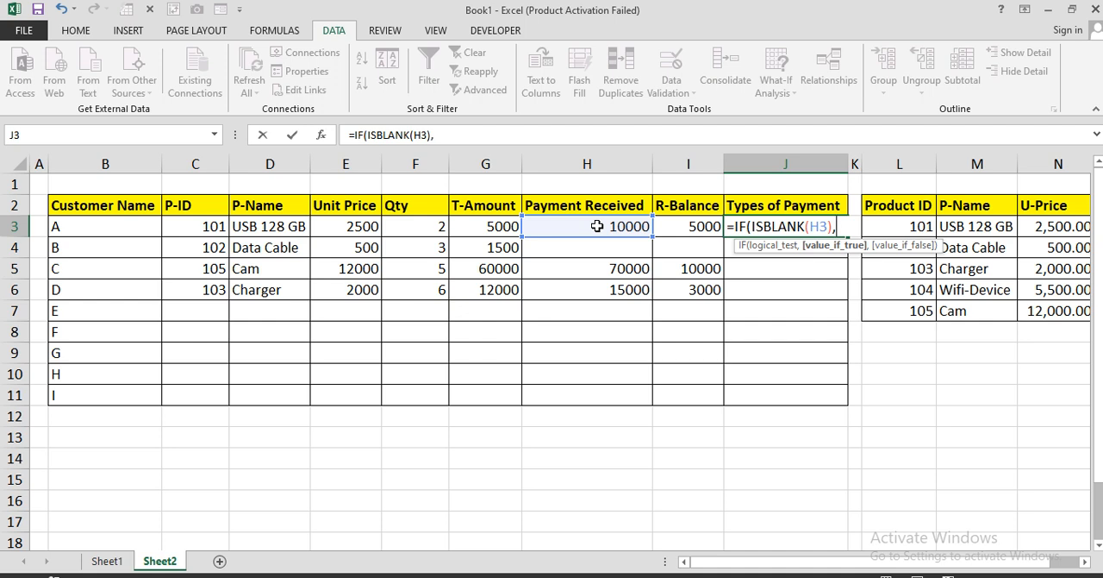
Make the J3 formula return "Balance"&"/="&G3 when the payment is blank
{"action": "type", "text": "\"Balance"}
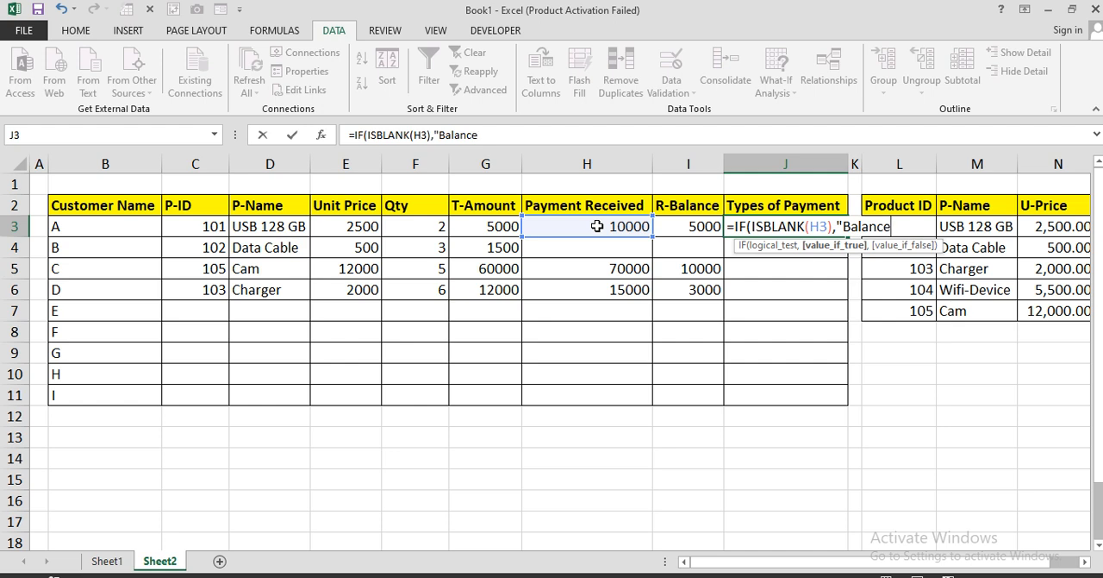
{"action": "type", "text": "\"&\"/=\""}
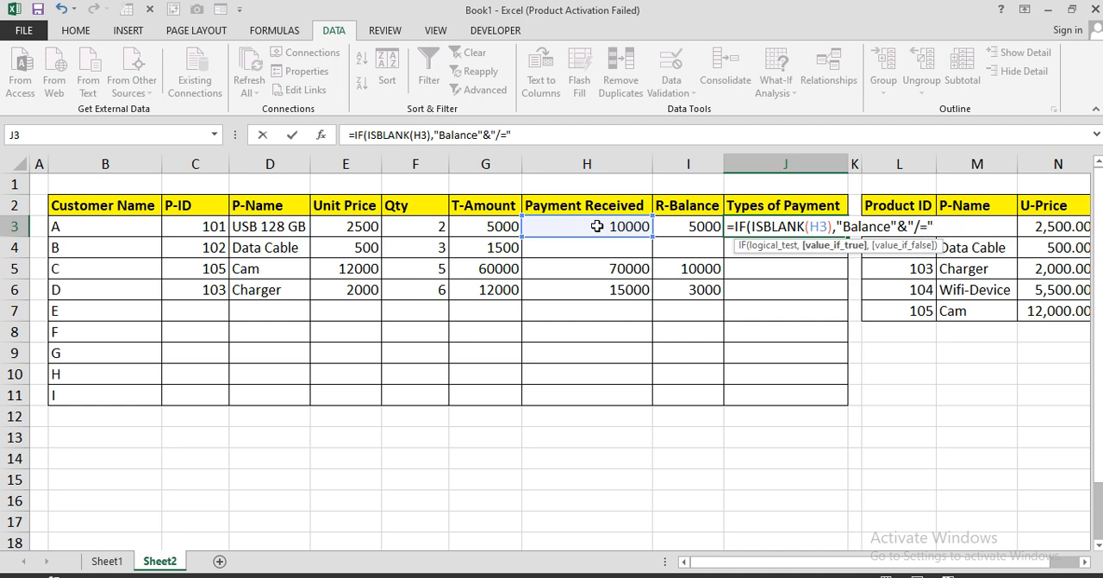
{"action": "type", "text": "&"}
{"action": "left_click", "coordinate": [488, 228]}
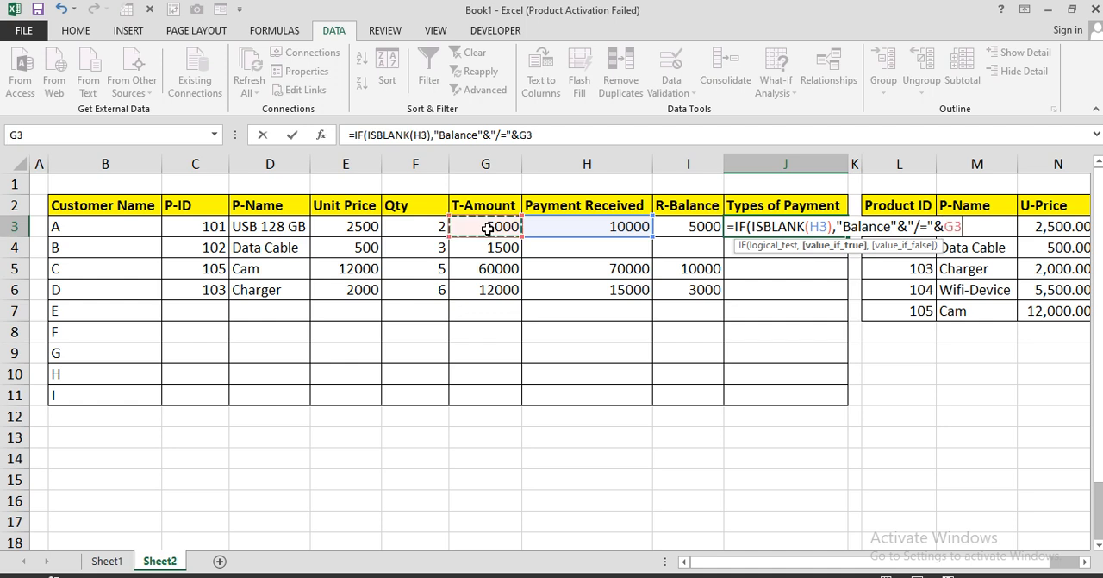
Make "Cash" the result for a received payment and complete the IF formula in J3
{"action": "type", "text": ",\""}
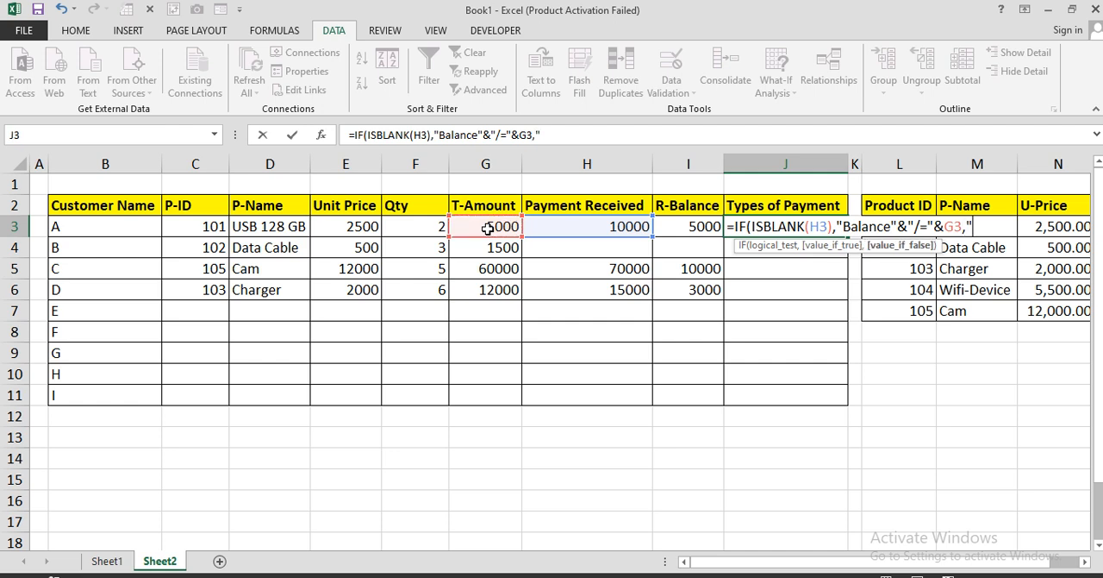
{"action": "type", "text": "Cash\")"}
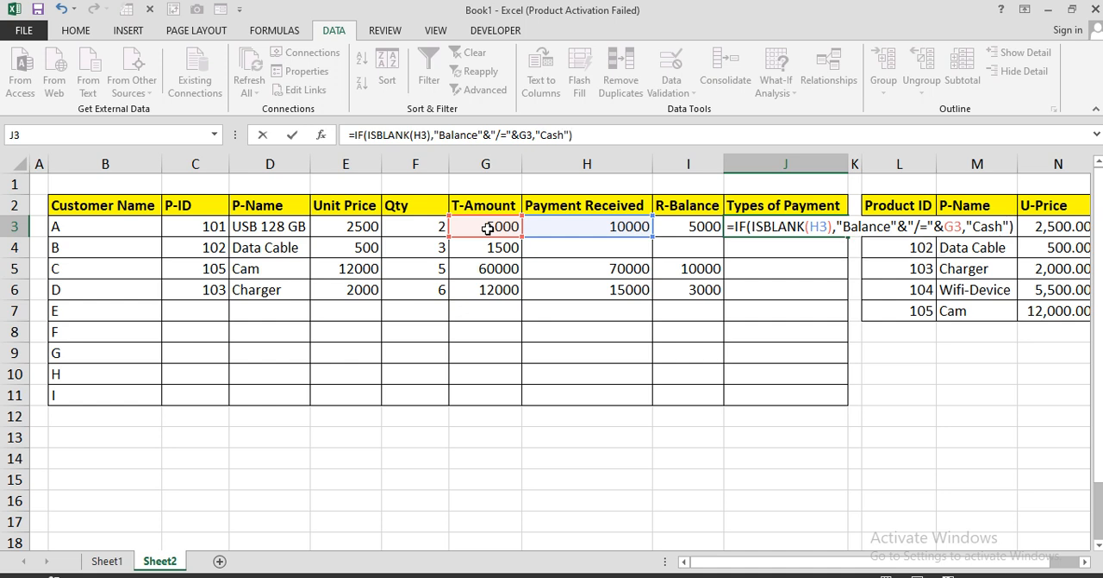
{"action": "key", "text": "Return"}
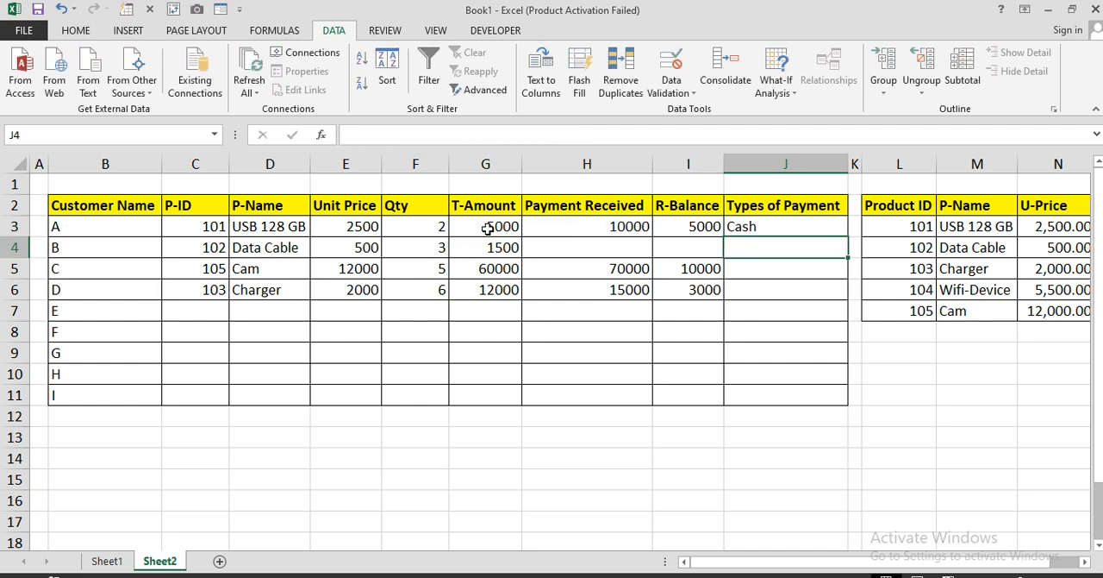
{"action": "left_click", "coordinate": [746, 229]}
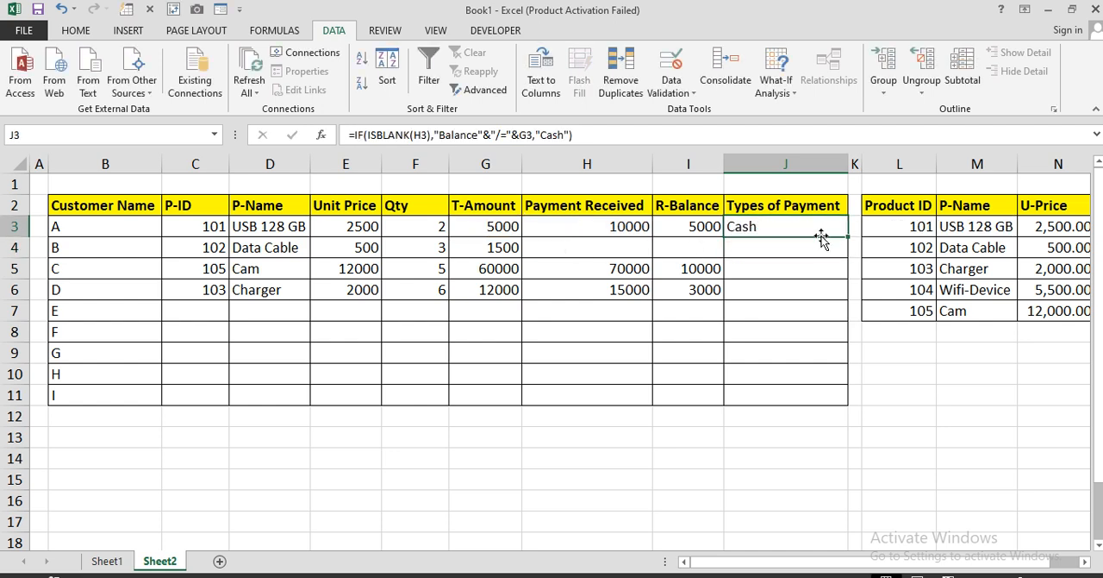
Fill the Types of Payment formula from J3 down to J6 and check customer B's unpaid row
{"action": "left_click_drag", "start_coordinate": [849, 233], "coordinate": [841, 297]}
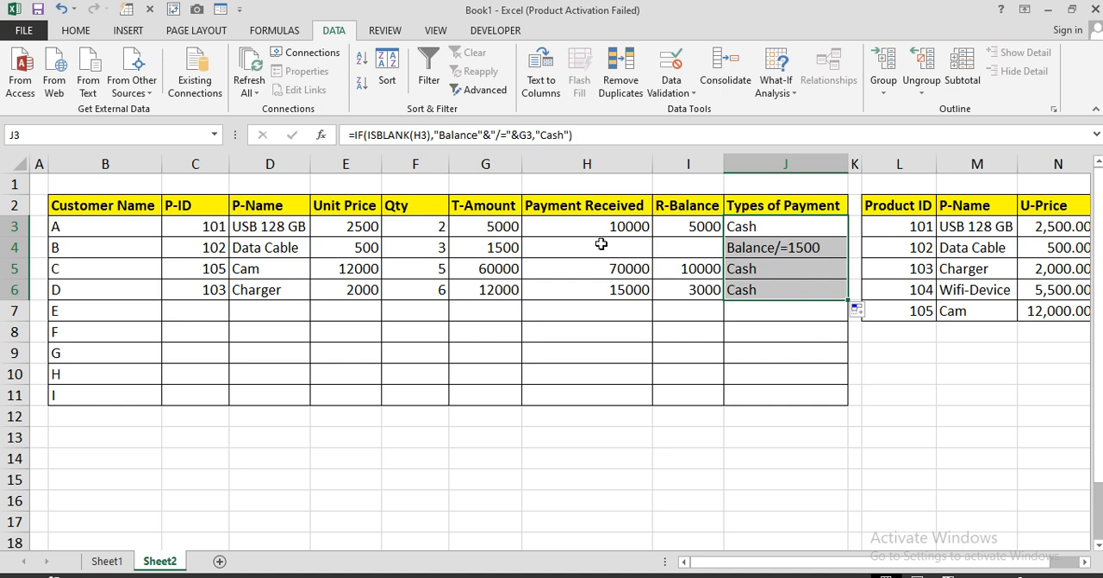
{"action": "left_click_drag", "start_coordinate": [601, 244], "coordinate": [662, 246]}
{"action": "left_click", "coordinate": [503, 247]}
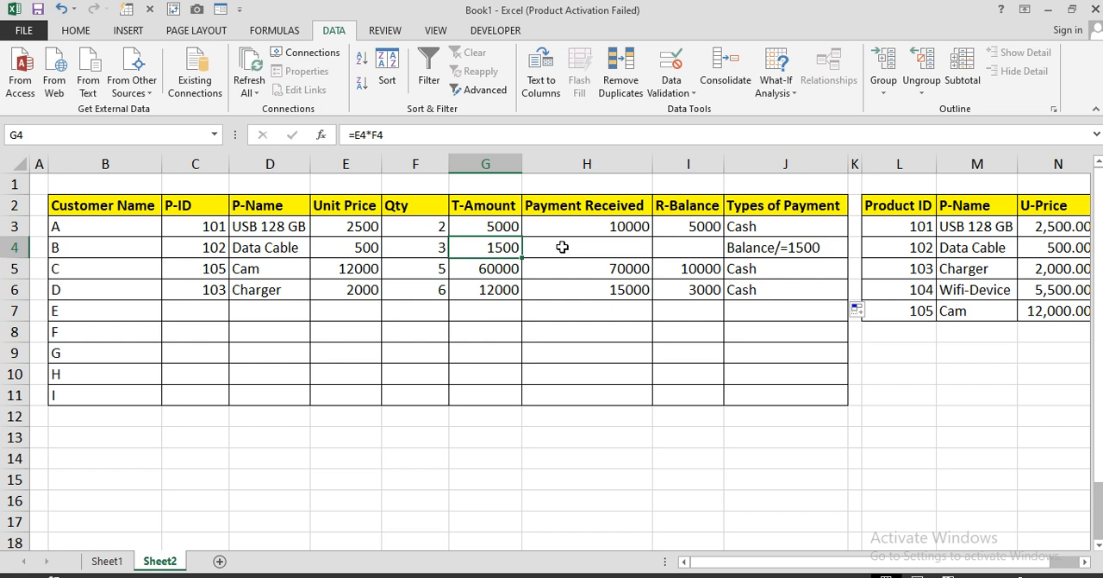
{"action": "left_click", "coordinate": [562, 247]}
{"action": "left_click", "coordinate": [668, 247]}
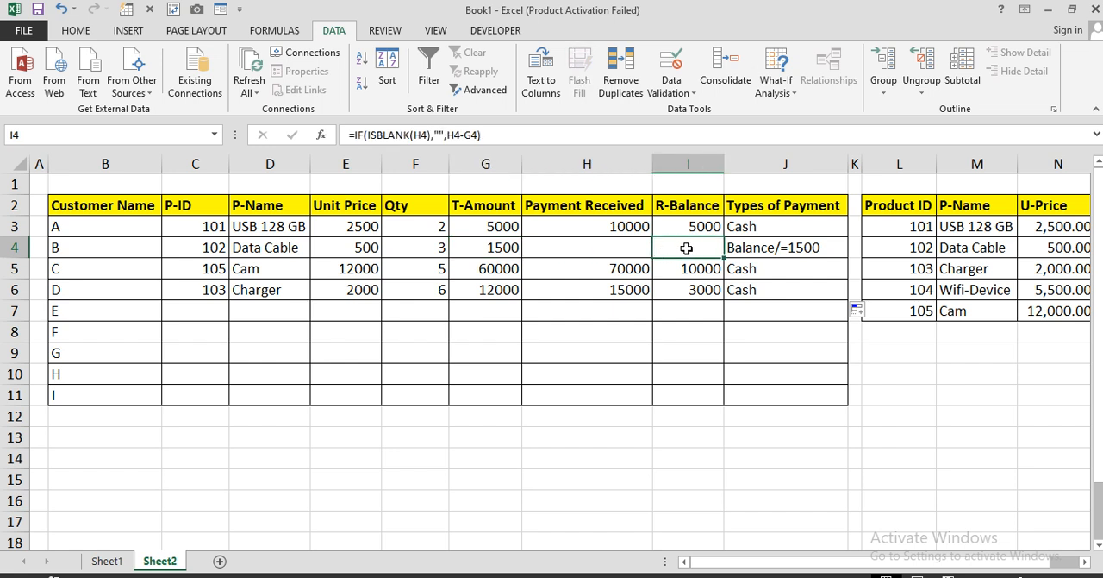
{"action": "left_click", "coordinate": [753, 246]}
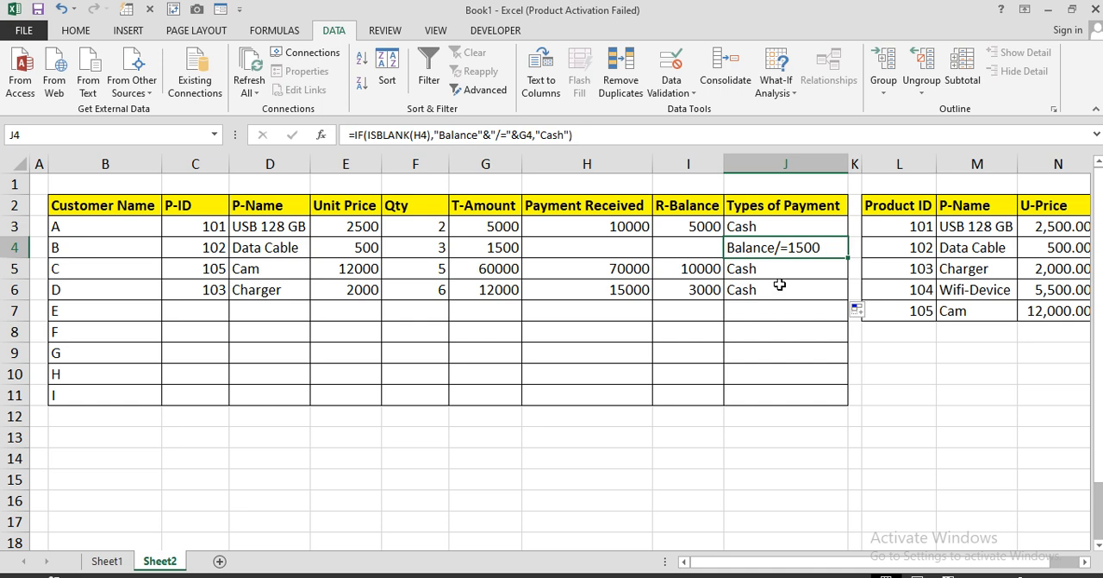
Choose product IDs 104, 105 and 102 from the P-ID dropdowns for customers E, F and G
{"action": "left_click", "coordinate": [219, 310]}
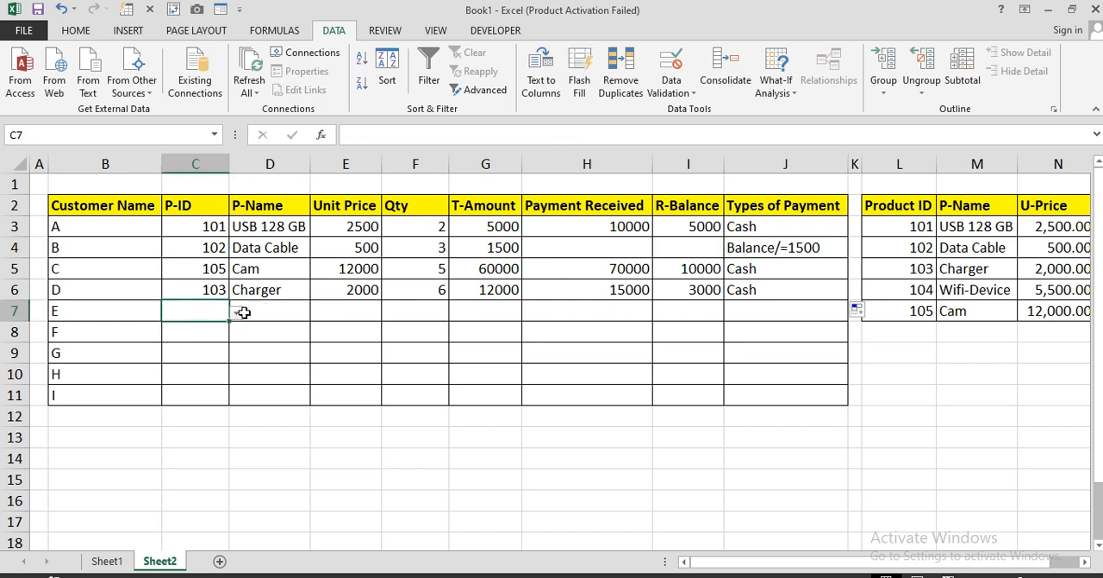
{"action": "left_click", "coordinate": [244, 312]}
{"action": "left_click", "coordinate": [214, 312]}
{"action": "left_click", "coordinate": [236, 313]}
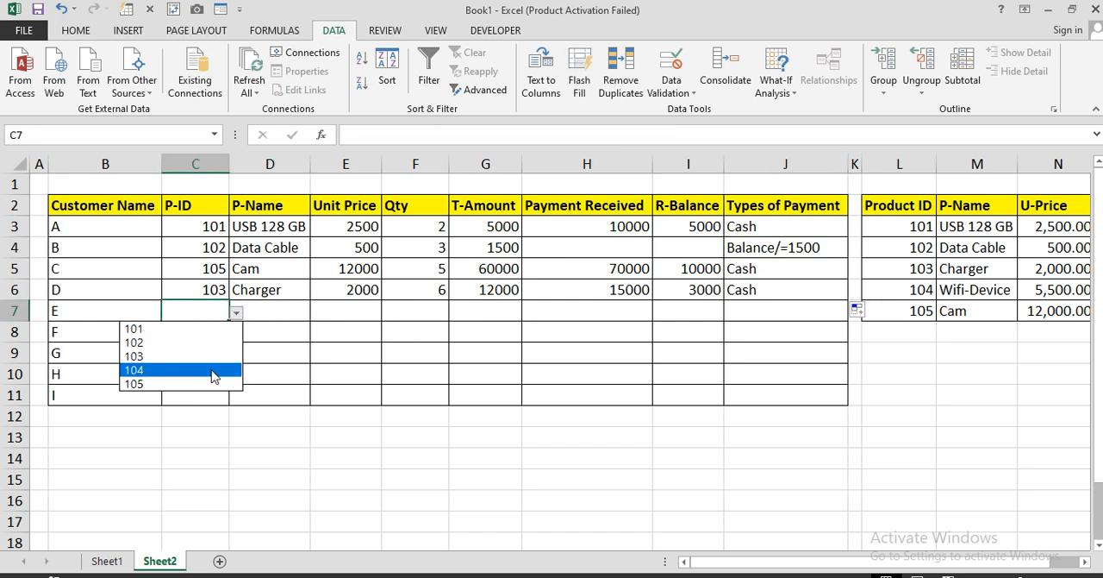
{"action": "left_click", "coordinate": [214, 370]}
{"action": "left_click", "coordinate": [238, 334]}
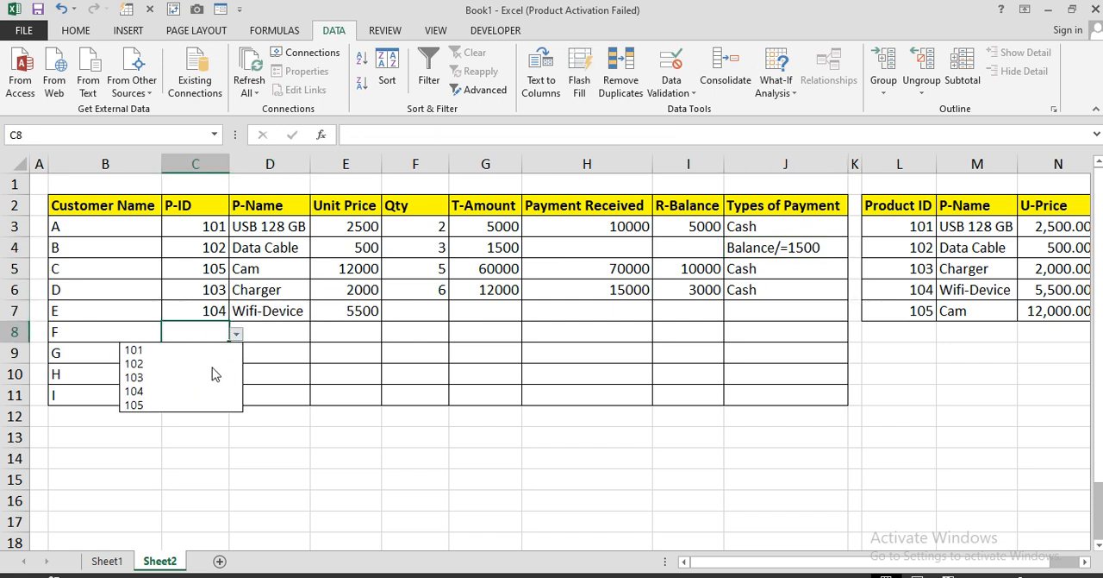
{"action": "left_click", "coordinate": [207, 402]}
{"action": "left_click", "coordinate": [217, 355]}
{"action": "left_click", "coordinate": [235, 358]}
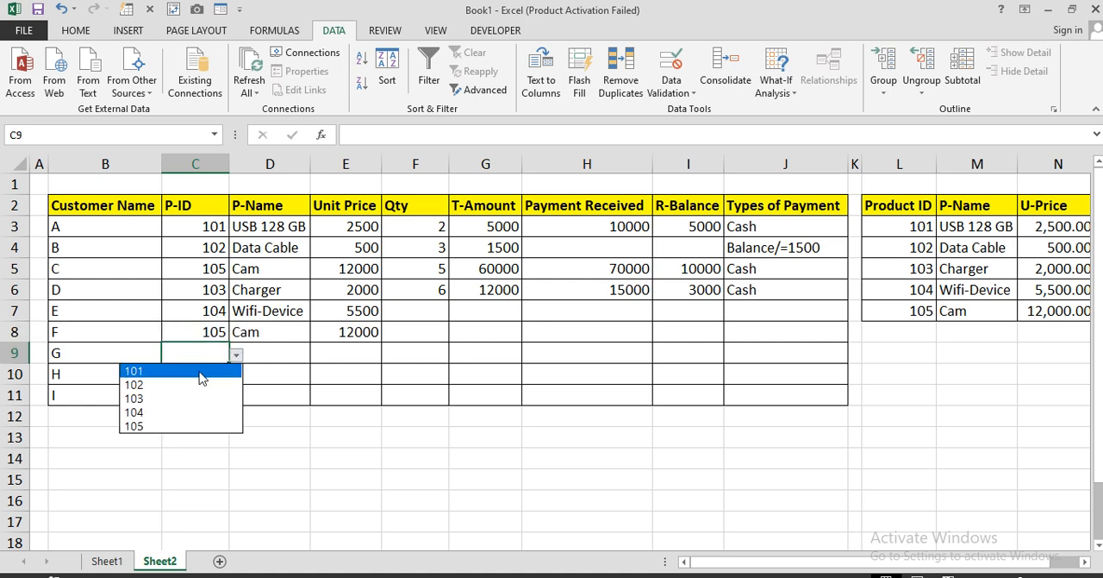
{"action": "left_click", "coordinate": [212, 384]}
Enter the quantities 5, 6 and 3 for customers E, F and G in F7 to F9
{"action": "left_click", "coordinate": [430, 309]}
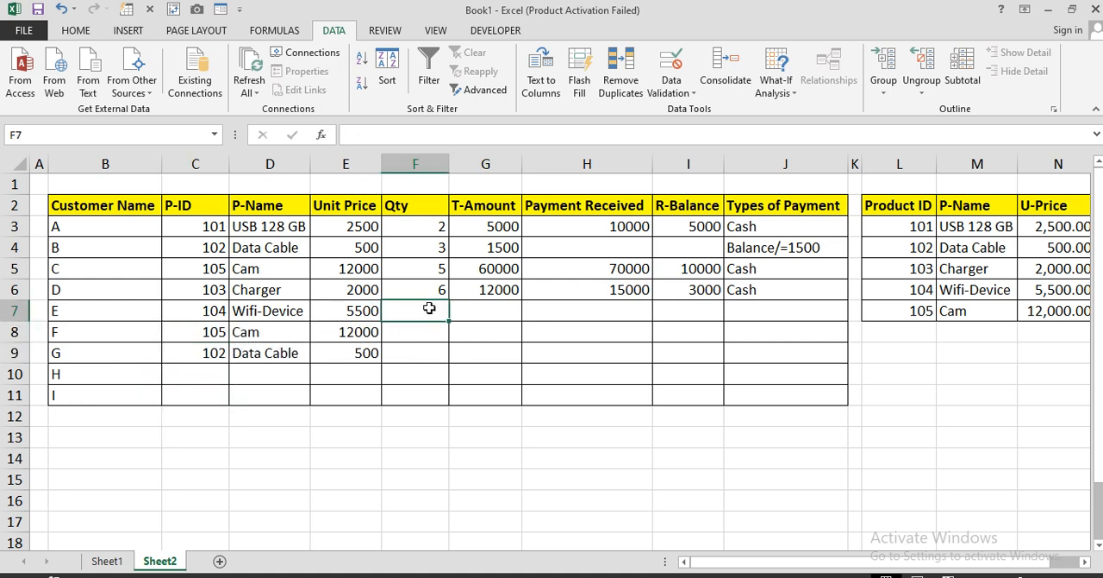
{"action": "type", "text": "5"}
{"action": "key", "text": "Return"}
{"action": "type", "text": "6"}
{"action": "key", "text": "Return"}
{"action": "type", "text": "3"}
{"action": "key", "text": "Return"}
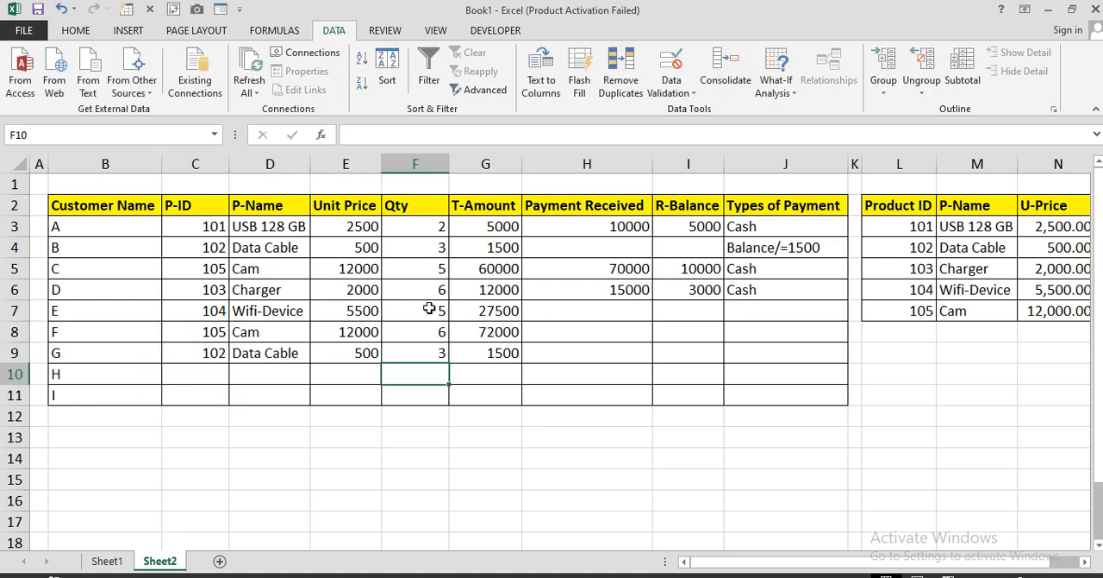
Enter payments received of 30000 for customer E and 2000 for customer G, leaving customer F's payment blank
{"action": "left_click", "coordinate": [626, 310]}
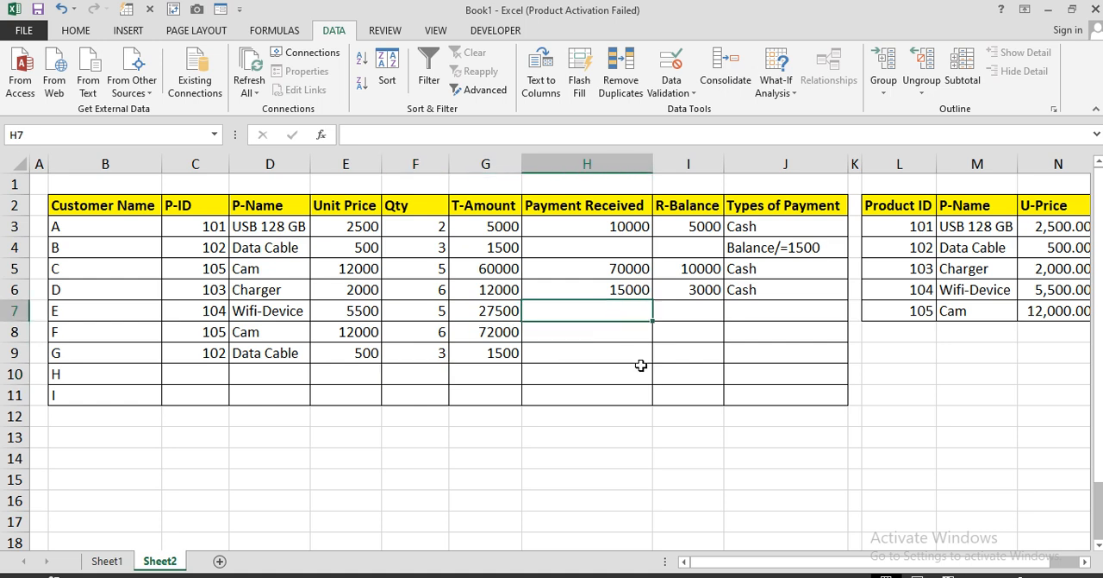
{"action": "type", "text": "30000"}
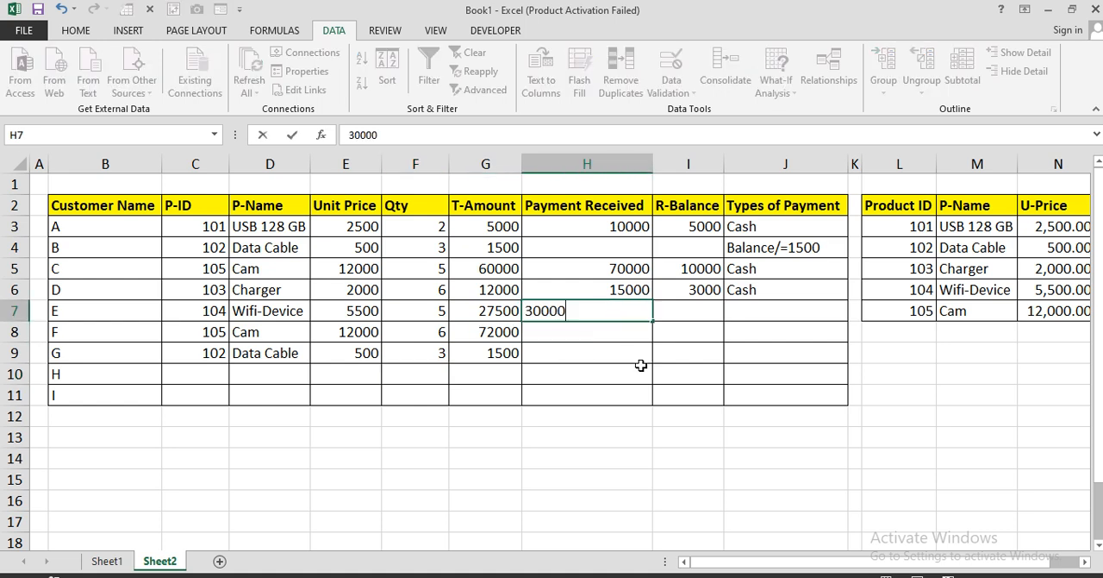
{"action": "key", "text": "Return"}
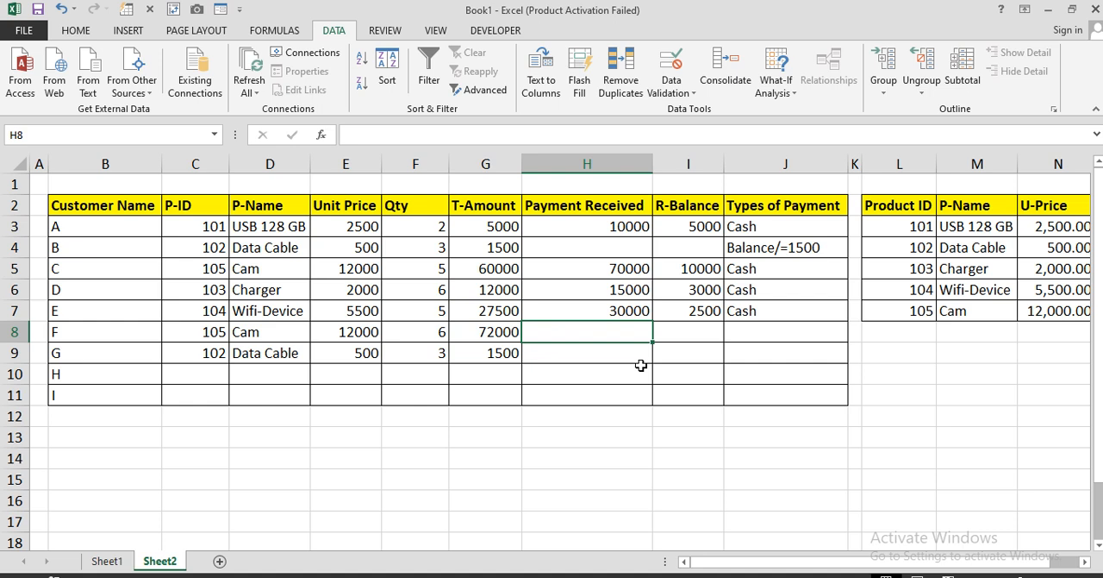
{"action": "key", "text": "Return"}
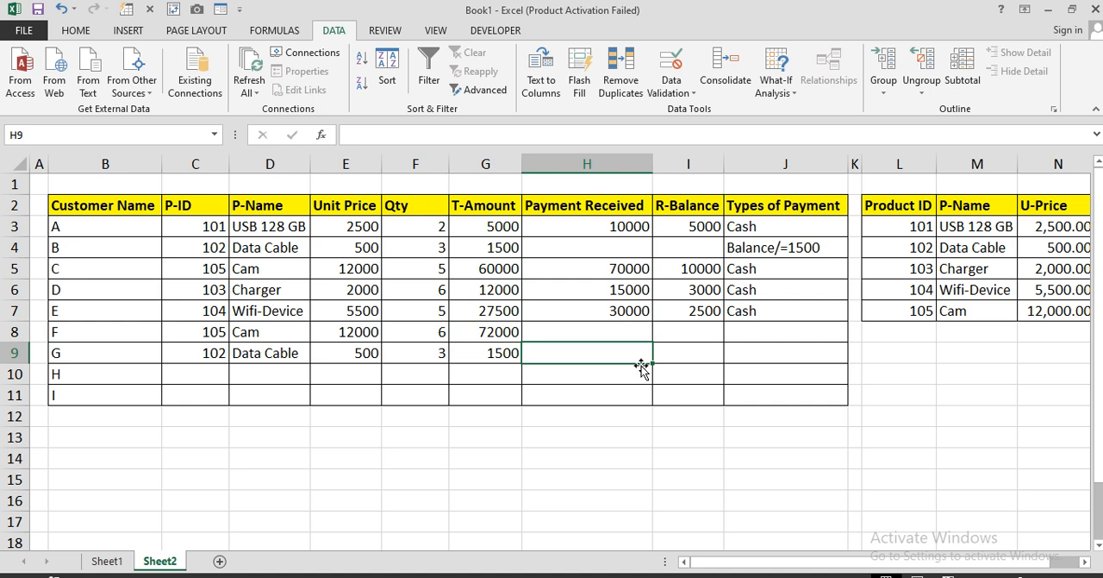
{"action": "type", "text": "2000"}
{"action": "key", "text": "Return"}
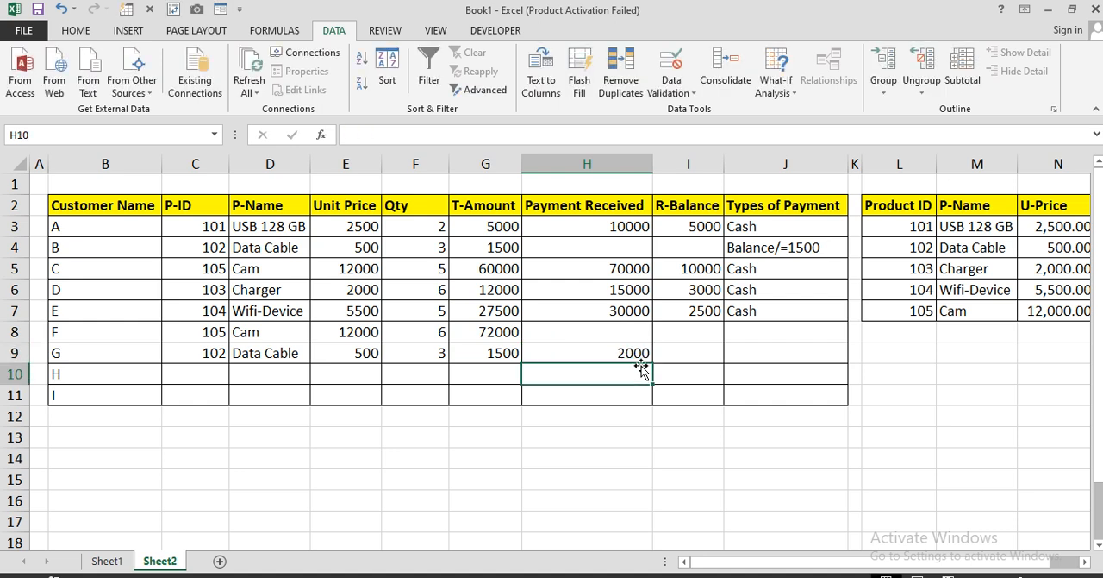
Fill the R-Balance and Types of Payment formulas from I7:J7 down to row 11
{"action": "left_click", "coordinate": [694, 311]}
{"action": "left_click", "coordinate": [749, 311]}
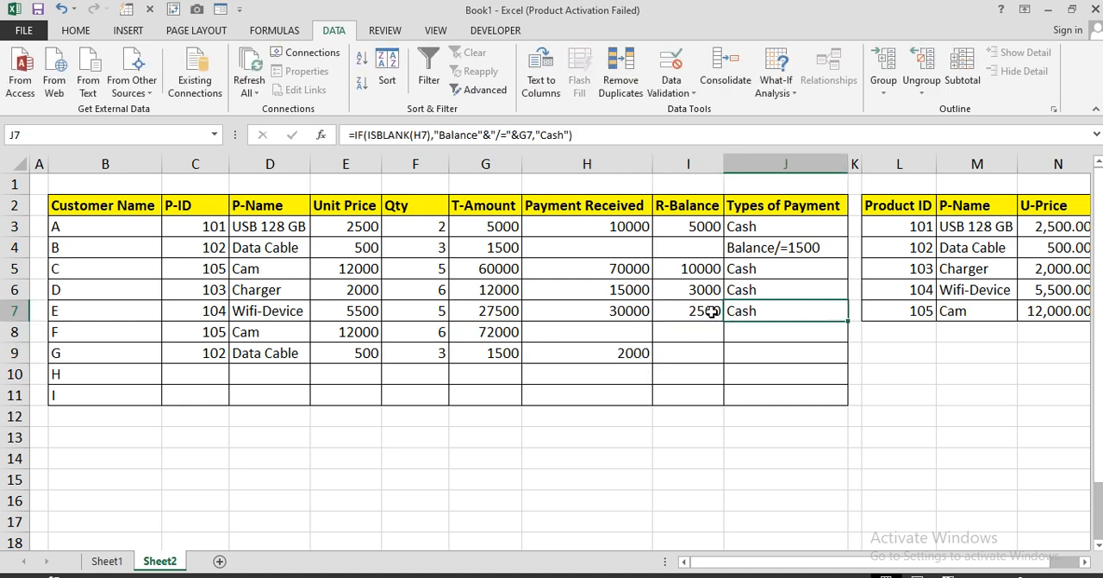
{"action": "left_click_drag", "start_coordinate": [711, 312], "coordinate": [809, 320]}
{"action": "double_click", "coordinate": [849, 320]}
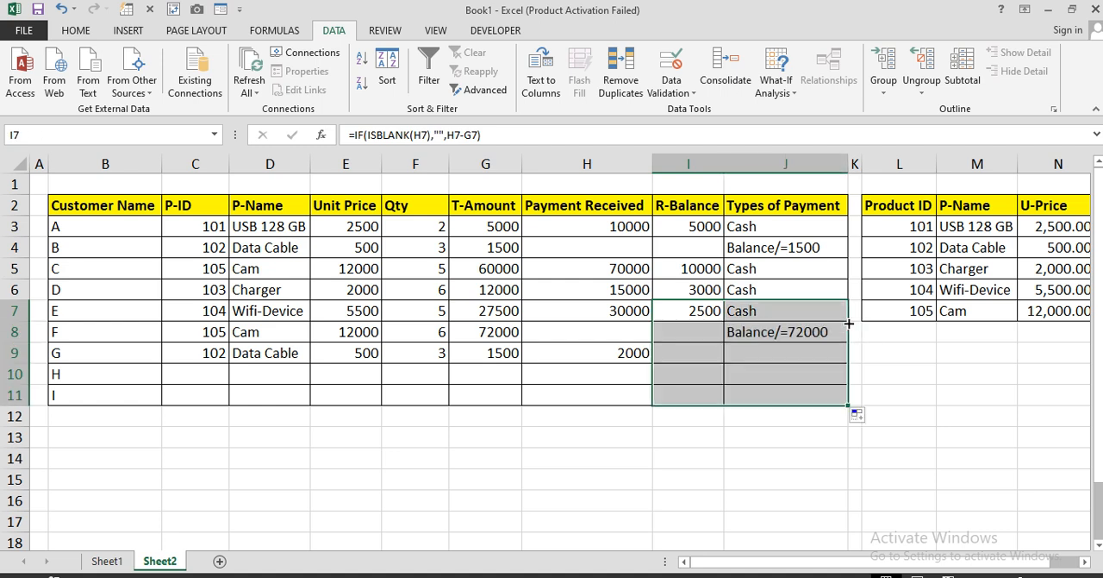
{"action": "left_click", "coordinate": [705, 395]}
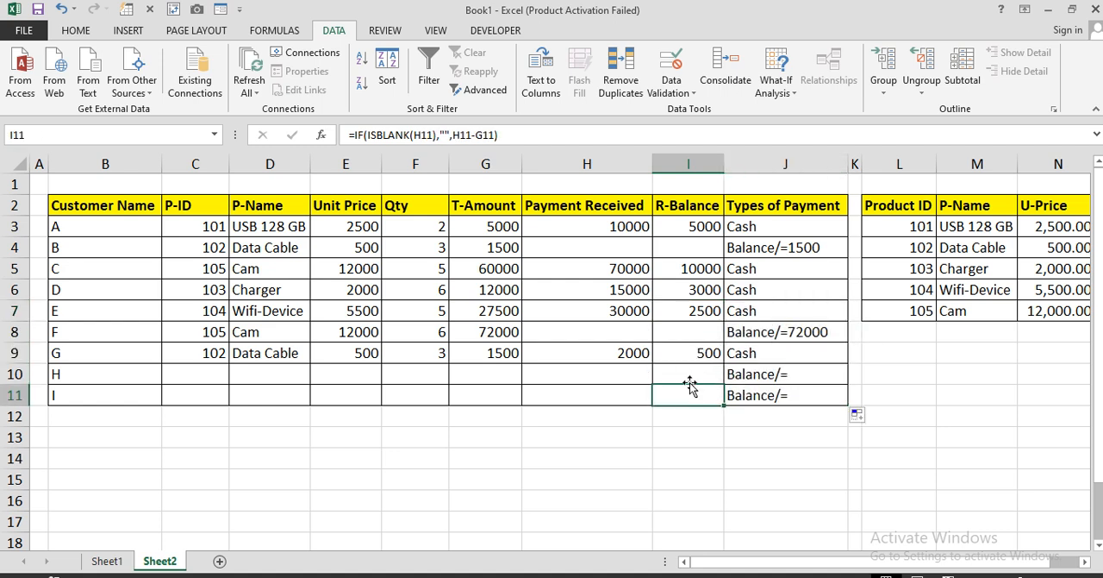
Examine the balance and payment type results for customers G and F, and review the table from P-ID to Types of Payment
{"action": "left_click", "coordinate": [685, 353]}
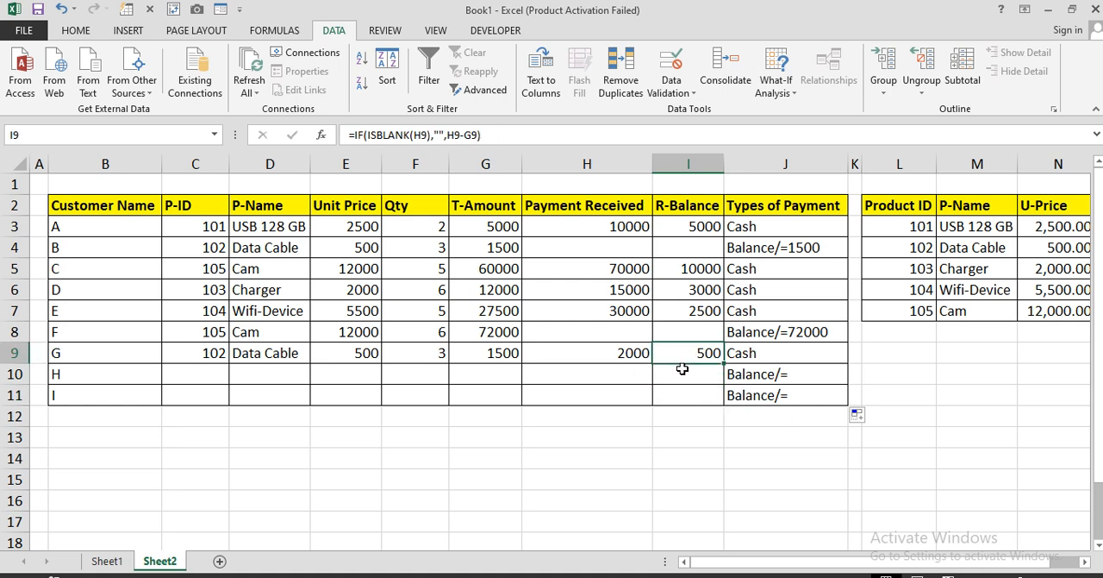
{"action": "left_click", "coordinate": [766, 357]}
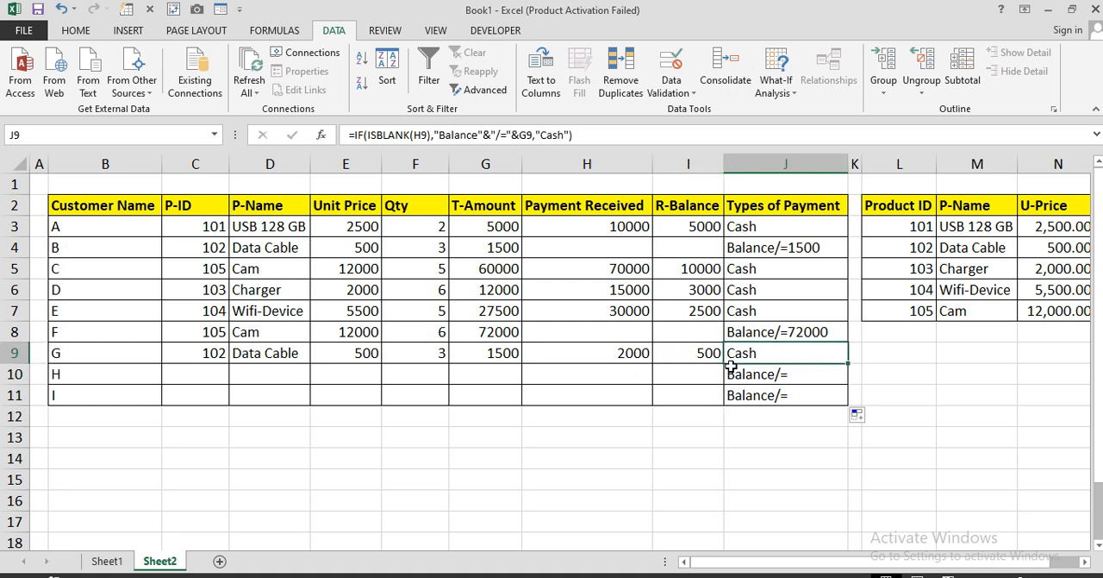
{"action": "left_click", "coordinate": [607, 335]}
{"action": "left_click_drag", "start_coordinate": [692, 332], "coordinate": [657, 333]}
{"action": "left_click", "coordinate": [497, 332]}
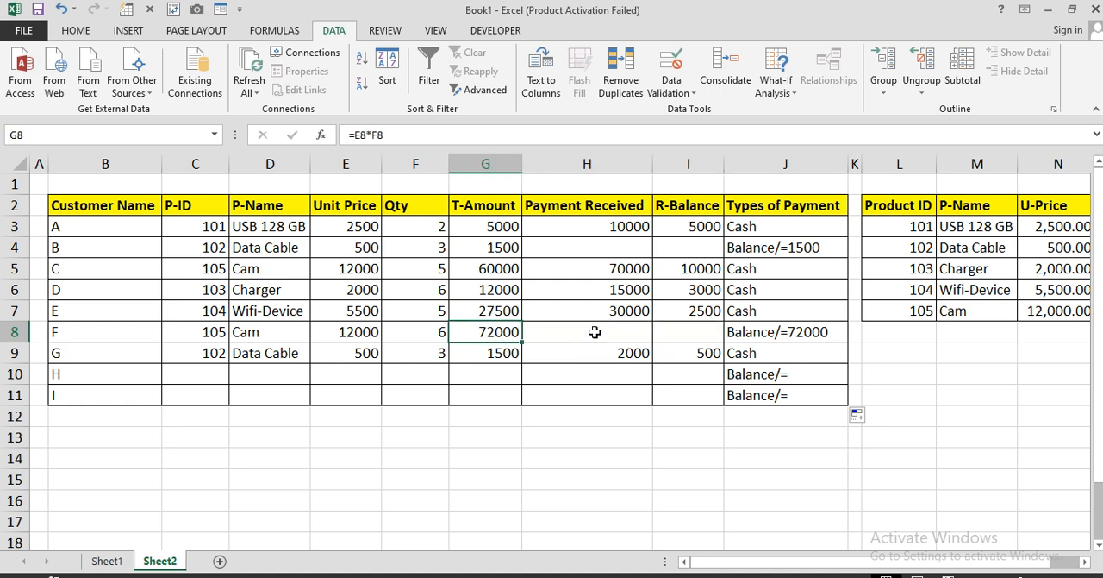
{"action": "left_click", "coordinate": [770, 334]}
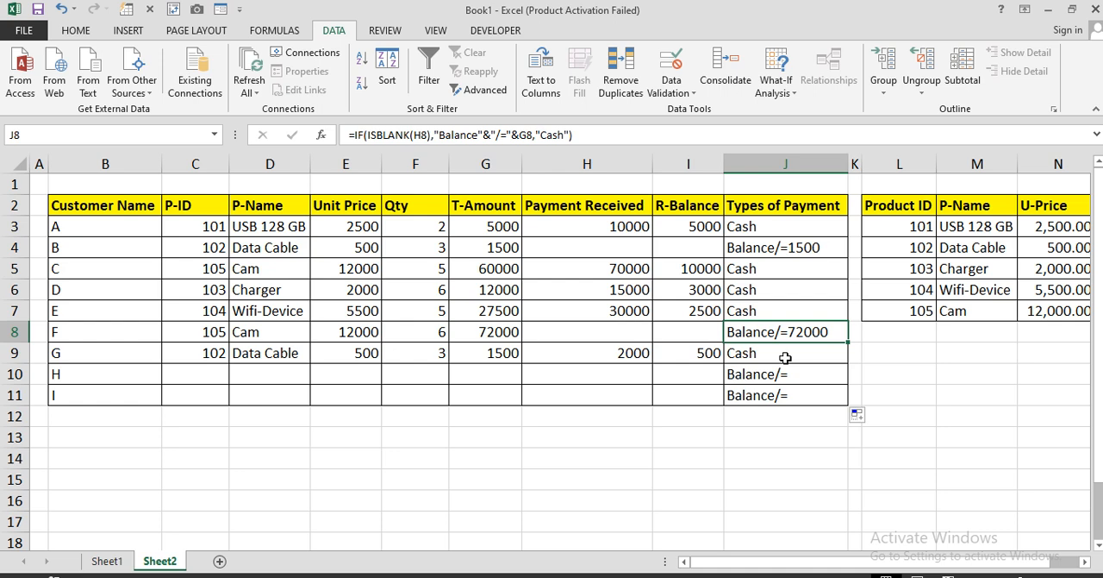
{"action": "left_click_drag", "start_coordinate": [788, 207], "coordinate": [198, 406]}
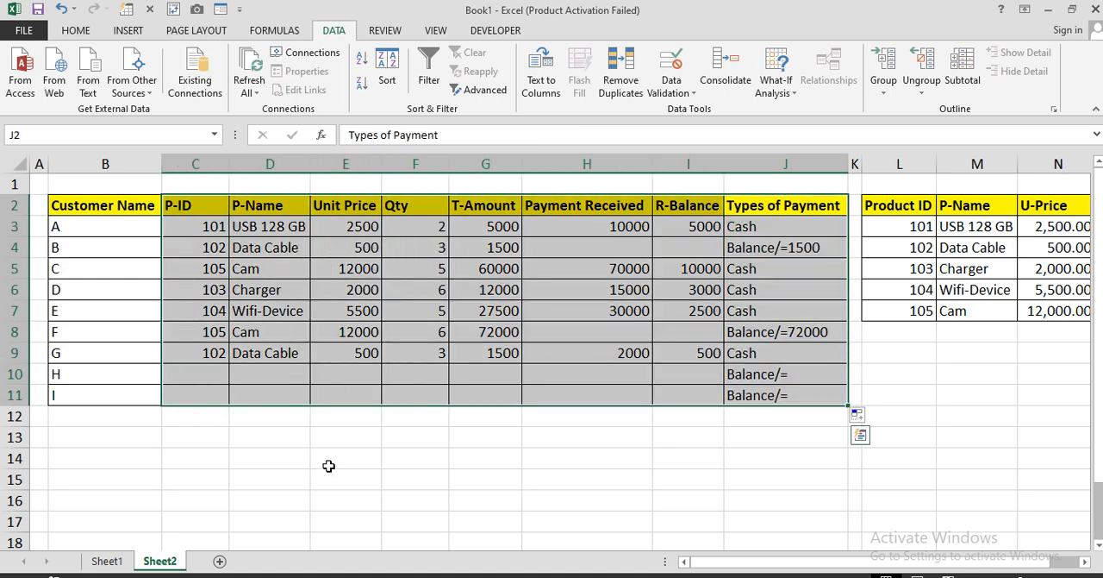
{"action": "left_click", "coordinate": [366, 485]}
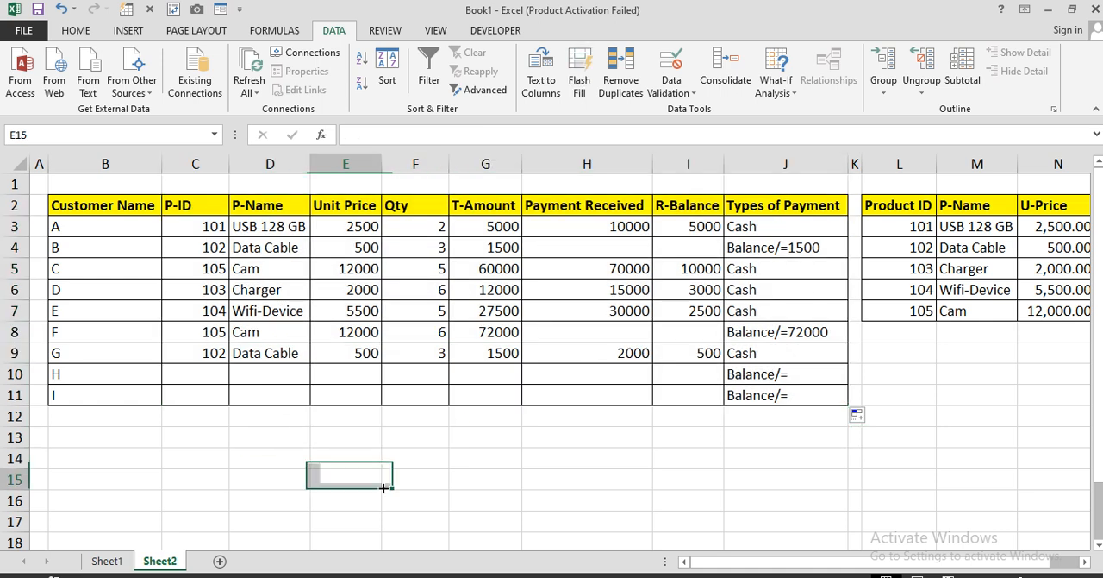